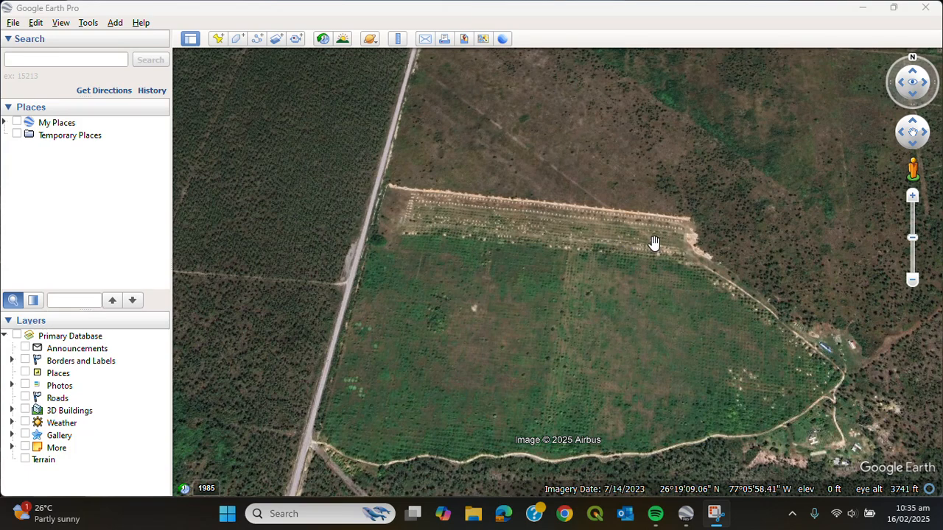
Step: Examine the farm field and its surroundings from different distances and headings, including a north-up view, and centre the whole field
drag(654, 246, 575, 212)
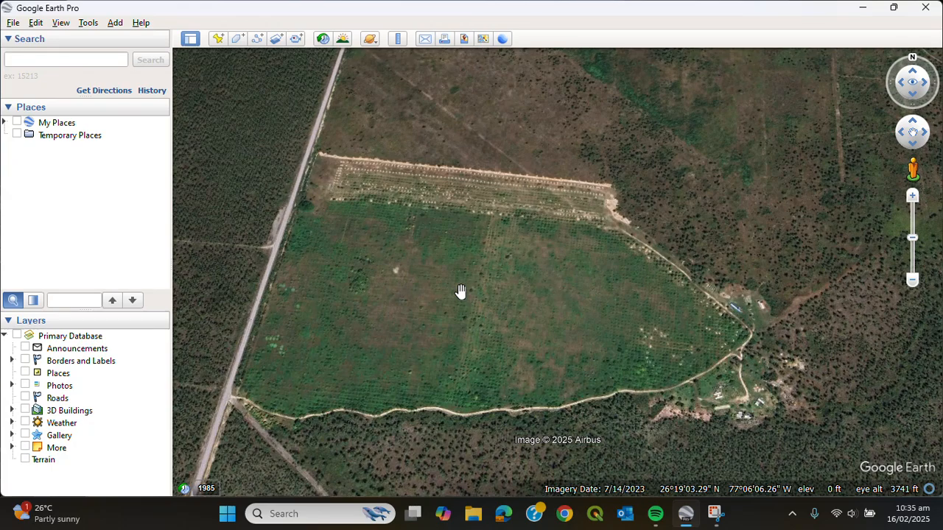
right_drag(460, 291, 466, 191)
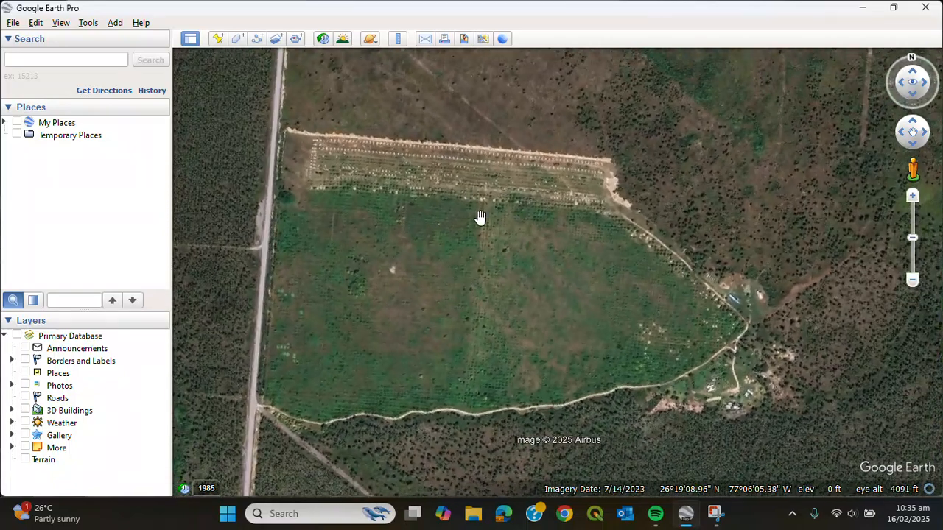
mouse_move(476, 307)
right_down()
mouse_move(465, 307)
mouse_move(490, 300)
right_up()
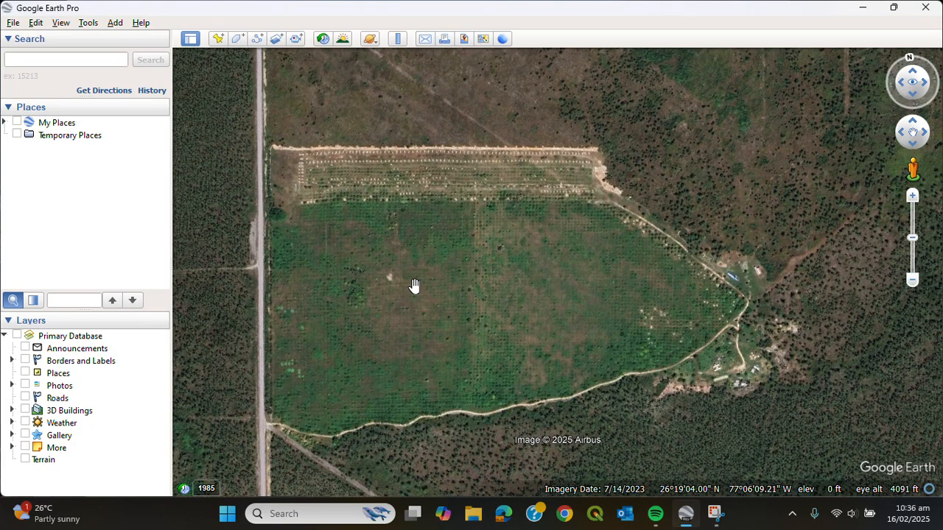
right_drag(415, 286, 415, 144)
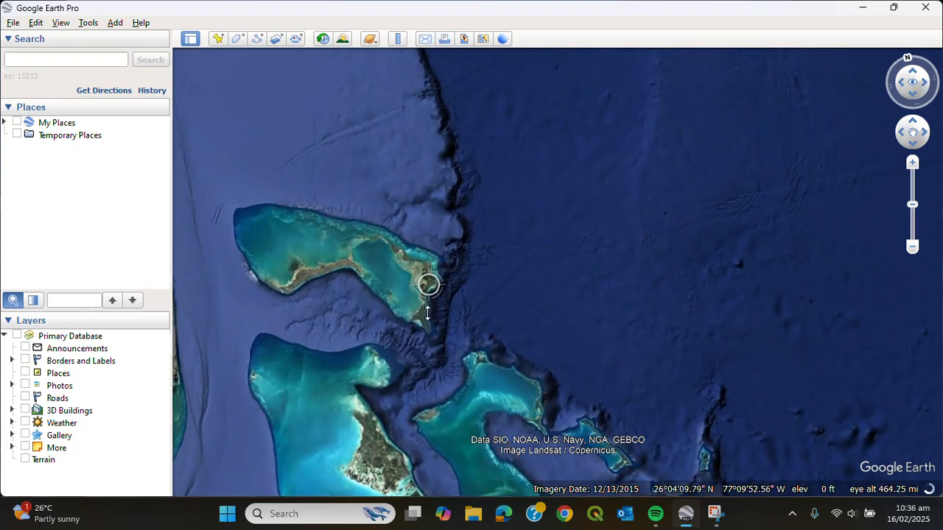
right_drag(427, 313, 383, 354)
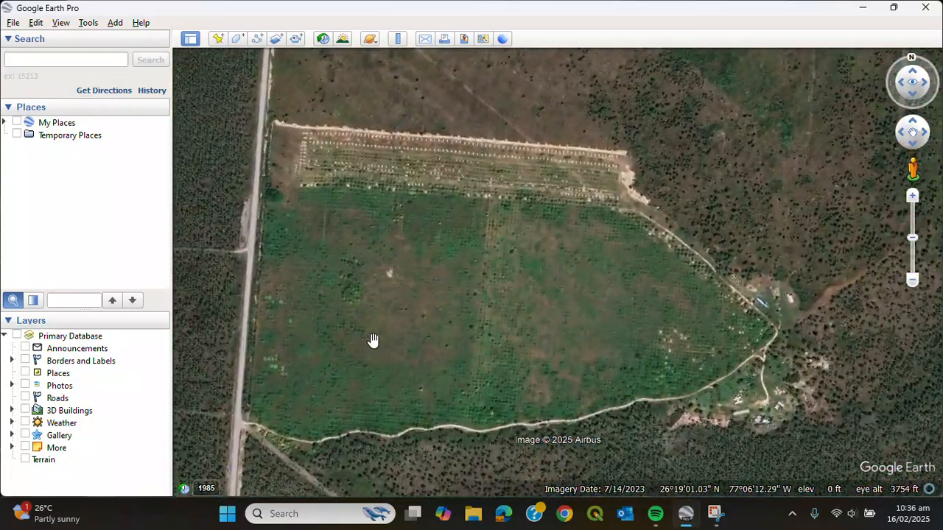
right_drag(406, 318, 427, 303)
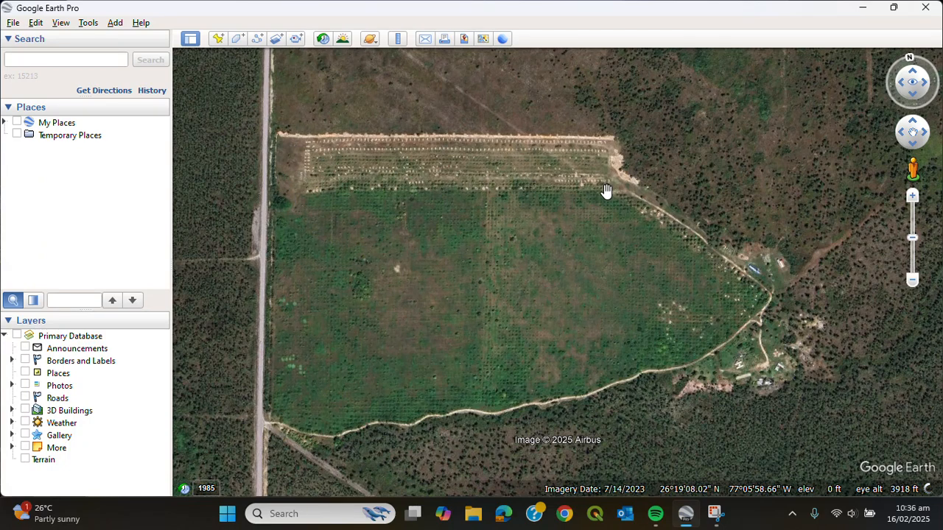
click(912, 60)
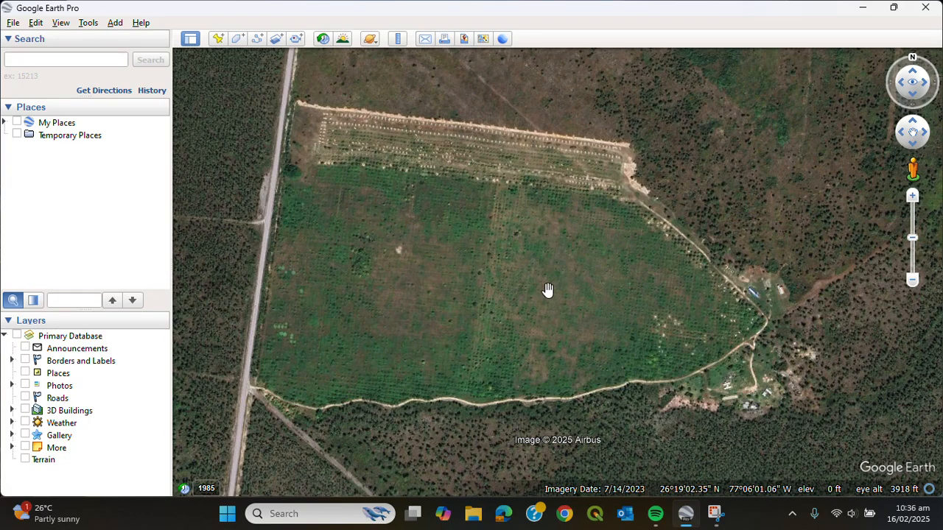
mouse_move(509, 314)
middle_down()
mouse_move(533, 308)
mouse_move(501, 317)
mouse_move(517, 316)
middle_up()
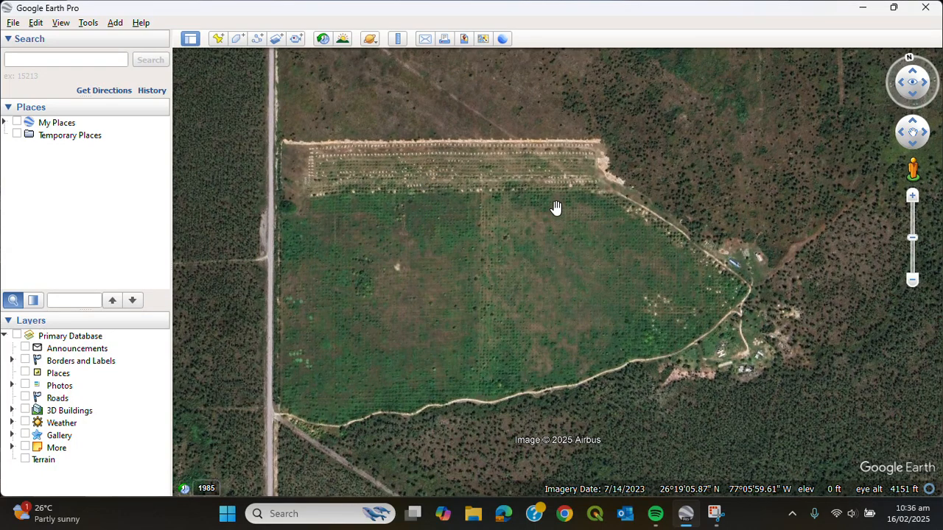
drag(467, 221, 505, 244)
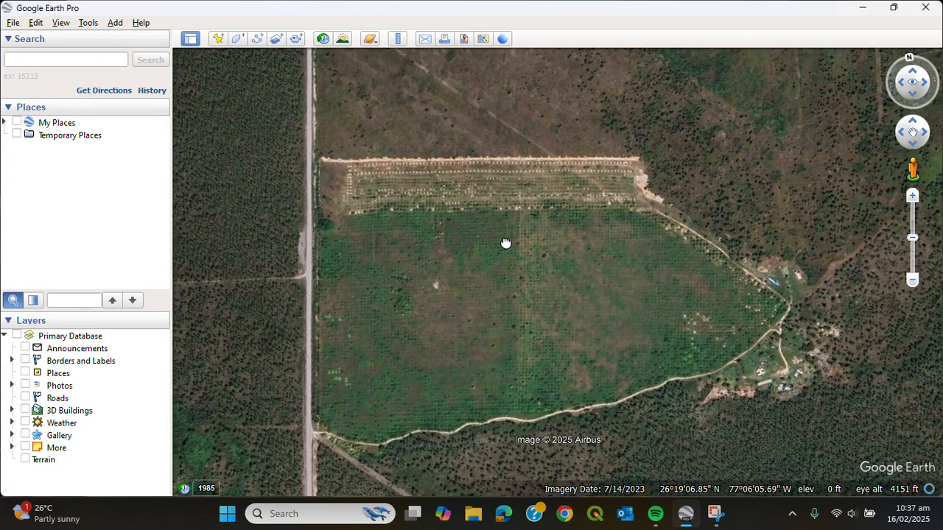
Step: Start a new polygon and name it "Abaco Neem Farm"
click(237, 40)
drag(328, 130, 154, 73)
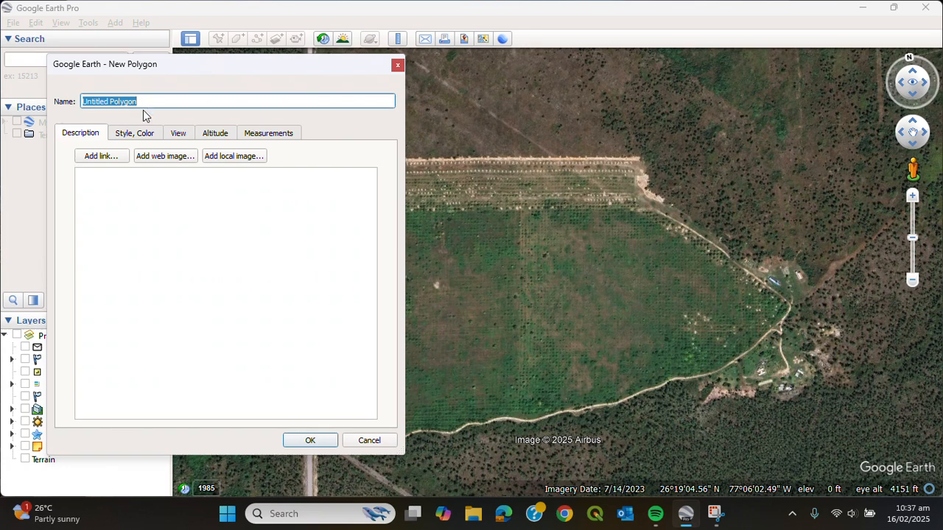
text(Abaco Neem Farm)
drag(276, 64, 252, 68)
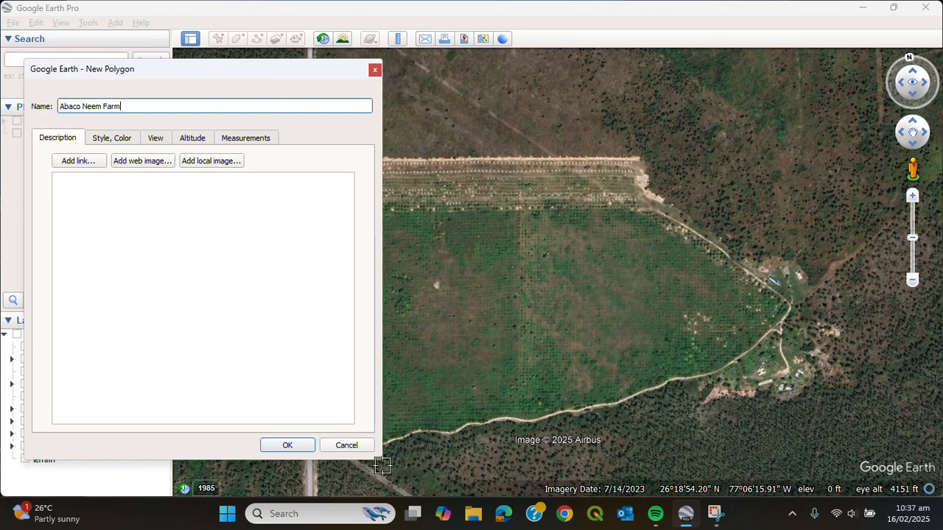
Step: Style the polygon with a white outline of width 5.0 and a bright green (#00ff00) fill
click(111, 139)
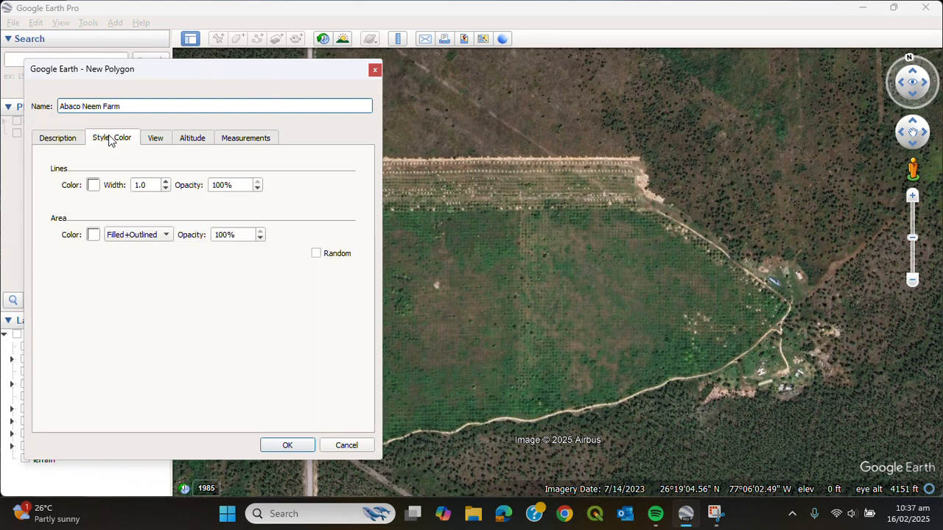
click(93, 186)
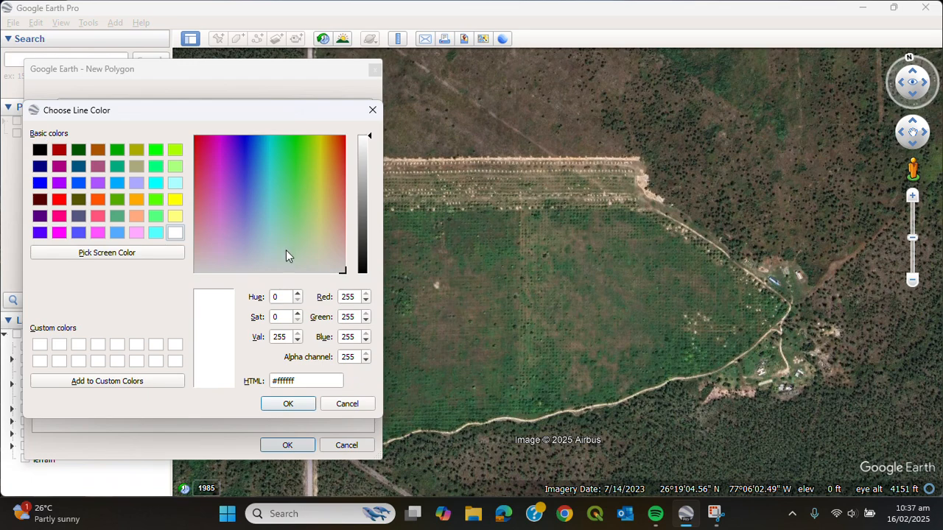
click(297, 406)
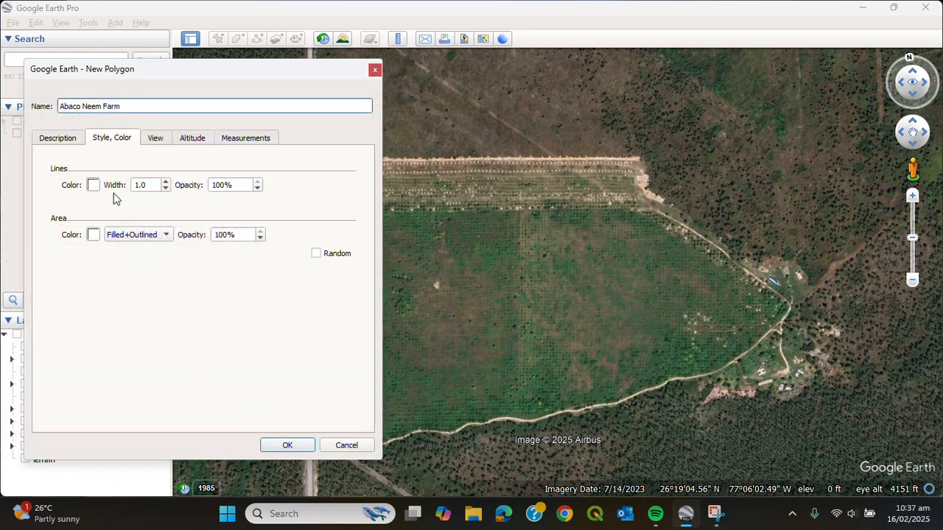
click(166, 183)
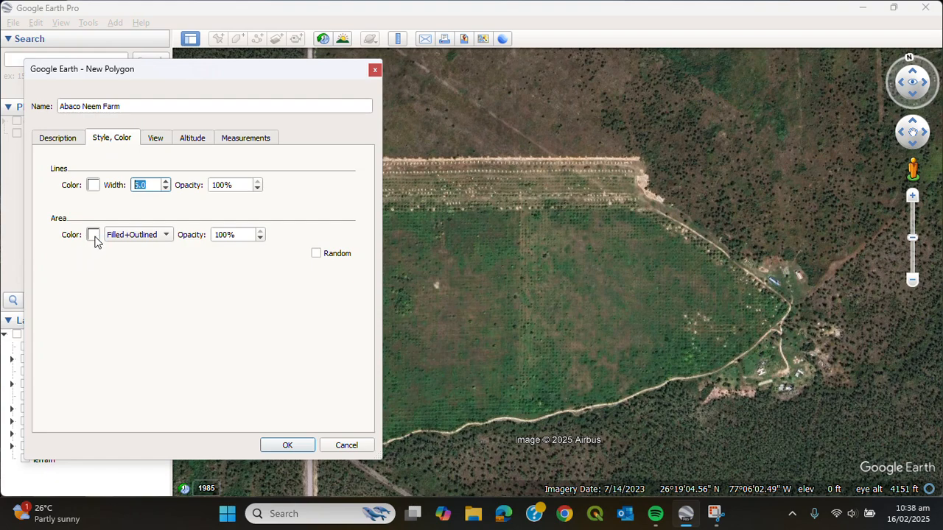
click(94, 237)
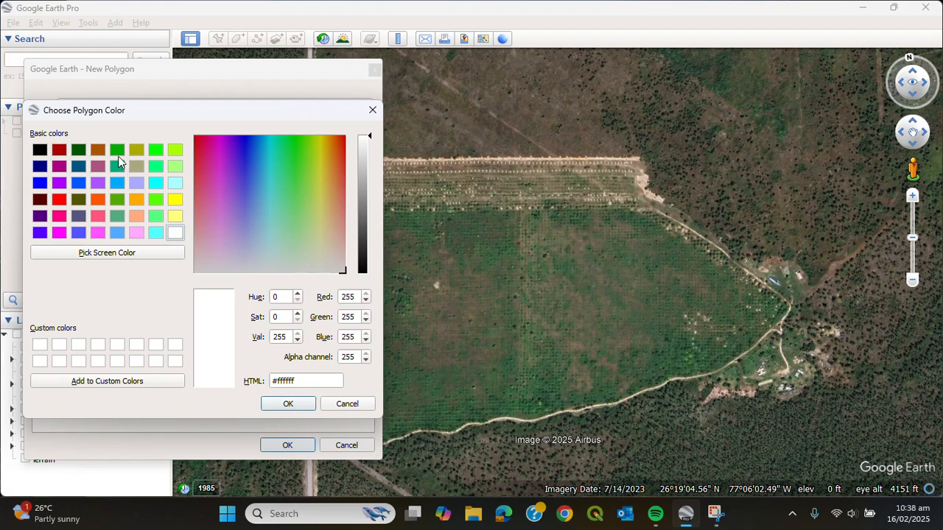
click(155, 150)
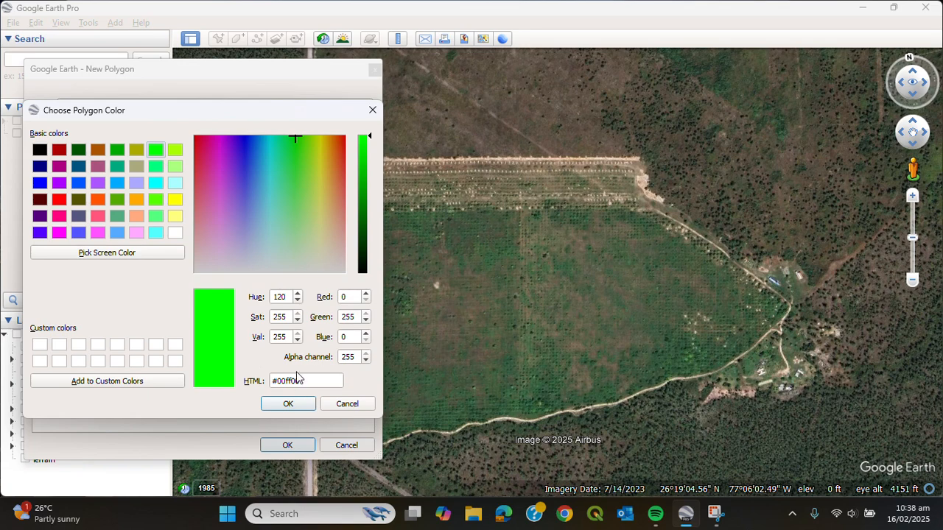
click(300, 410)
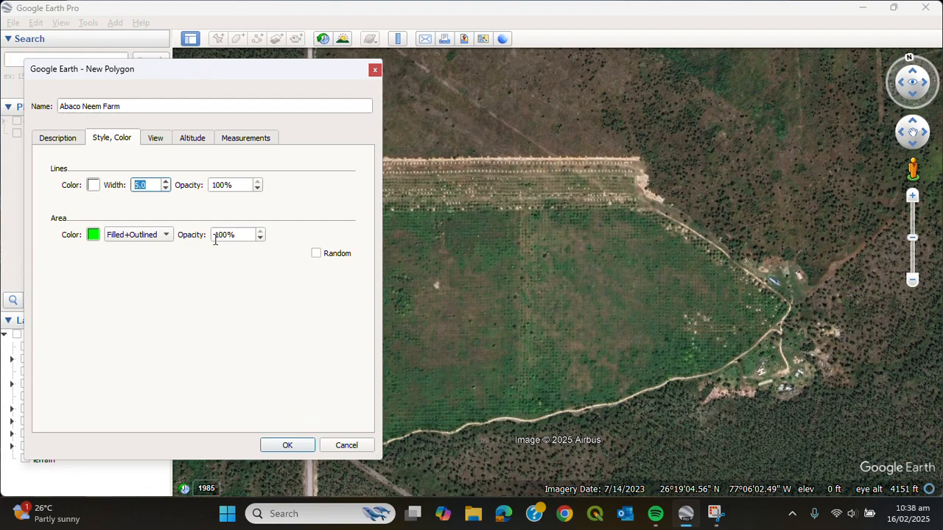
Step: Place the polygon's first vertex at the farm's northwest corner and adjust it to the eastern edge of the road
drag(238, 76, 811, 102)
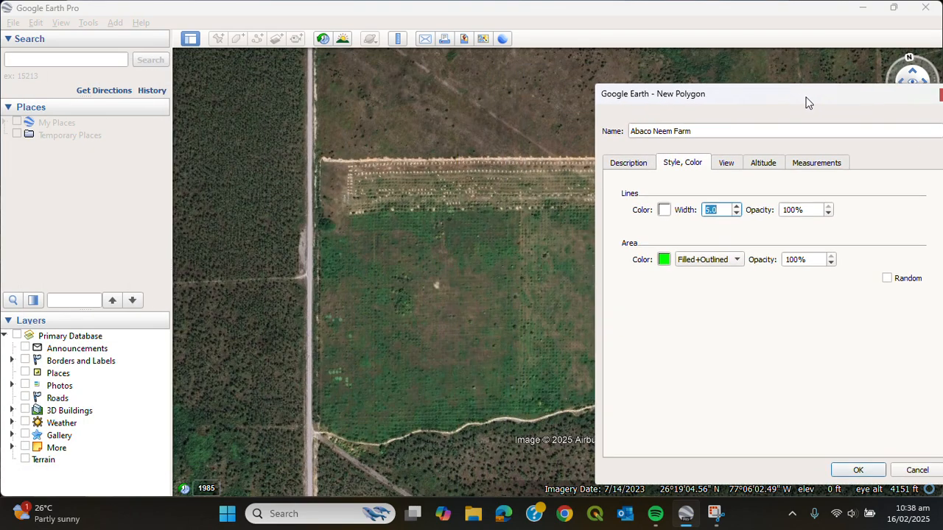
click(317, 159)
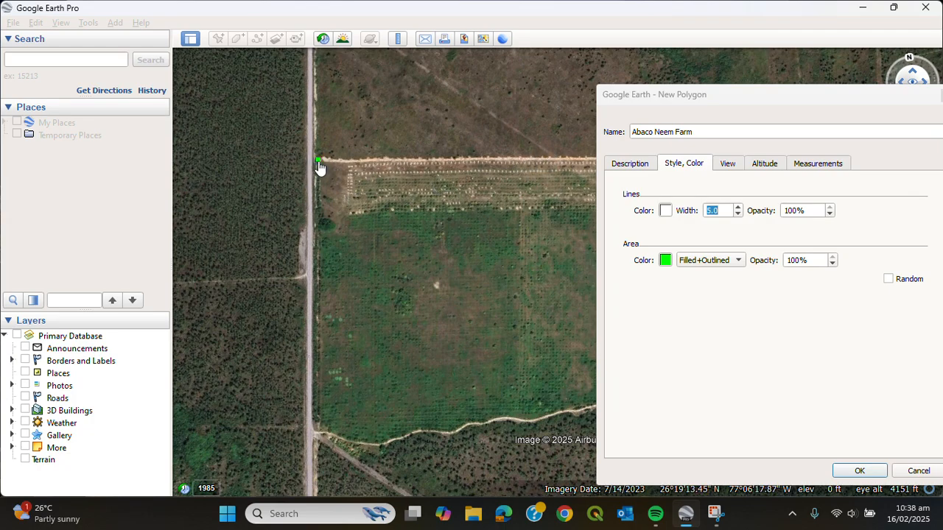
scroll(315, 161, down, 3)
scroll(314, 161, up, 3)
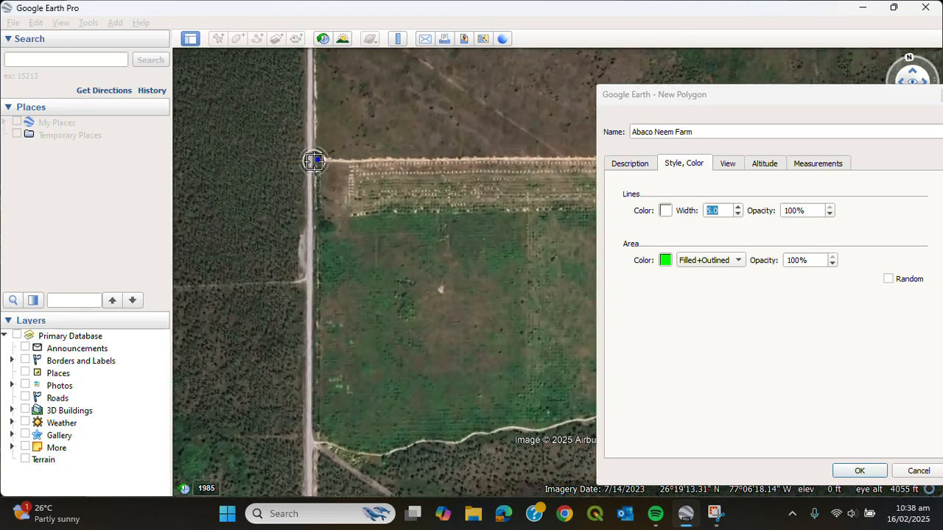
scroll(315, 161, up, 5)
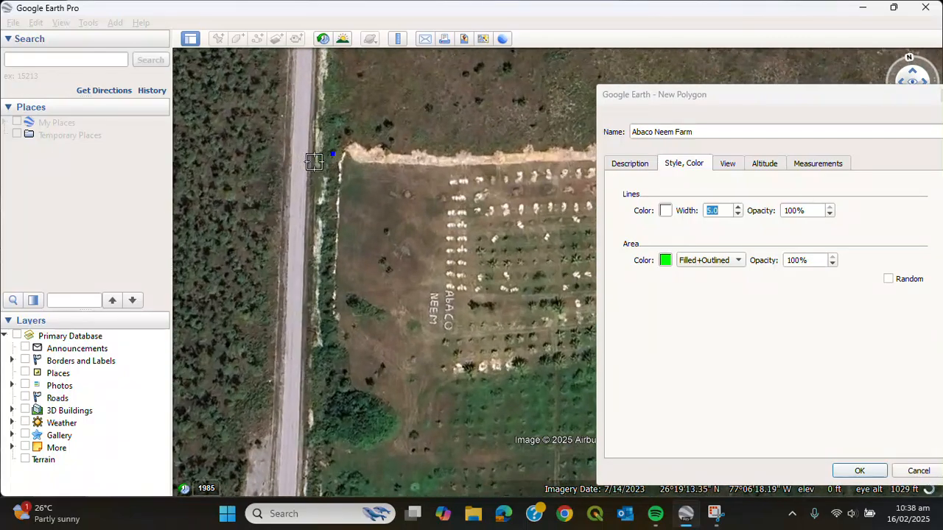
scroll(315, 161, up, 2)
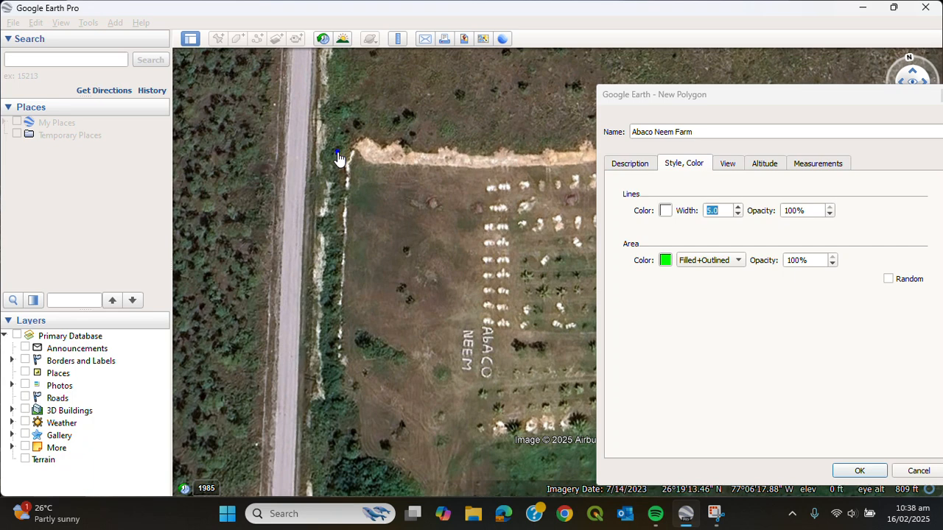
drag(327, 152, 315, 153)
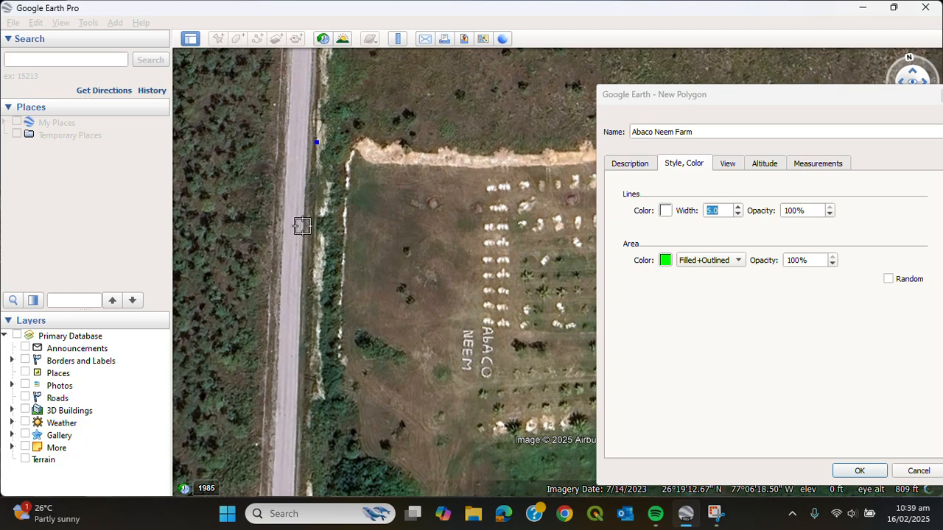
Step: Add the second vertex at the farm's southwest corner, where the dirt track meets the road
key(Down)
key(Down)
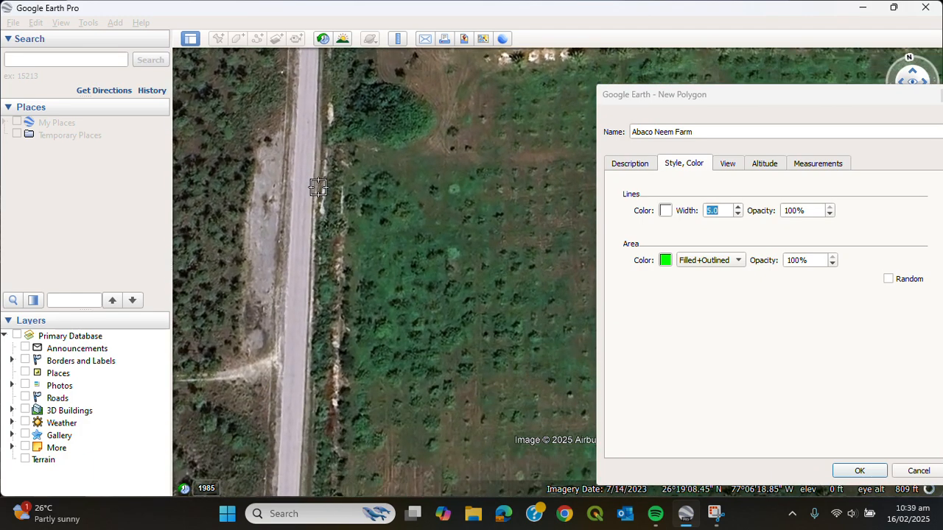
key(Down)
key(Down)
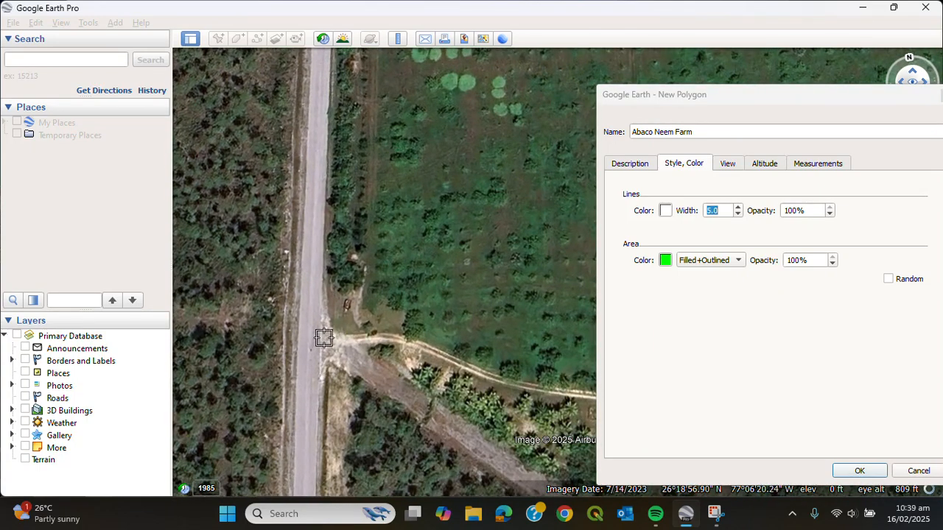
click(323, 337)
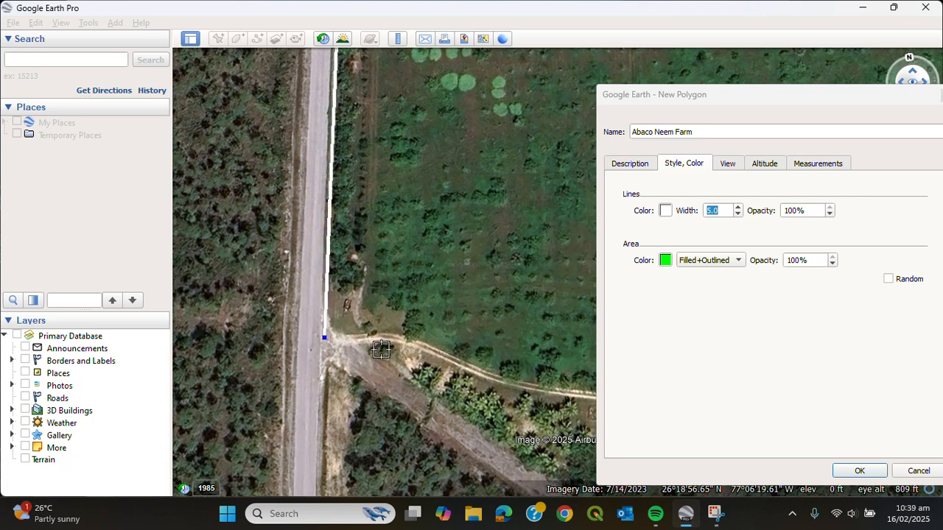
Step: Add the third vertex a short way east along the dirt track on the farm's southern boundary
scroll(345, 334, down, 3)
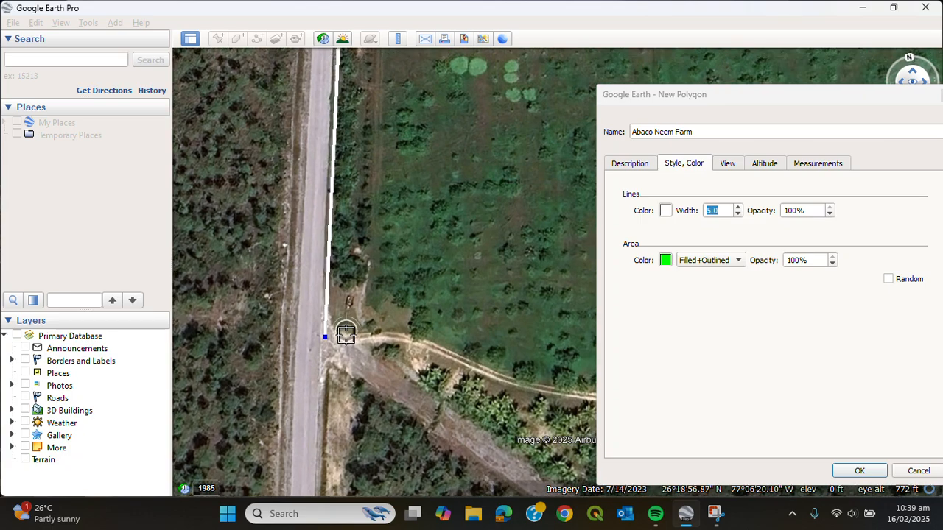
scroll(343, 333, down, 4)
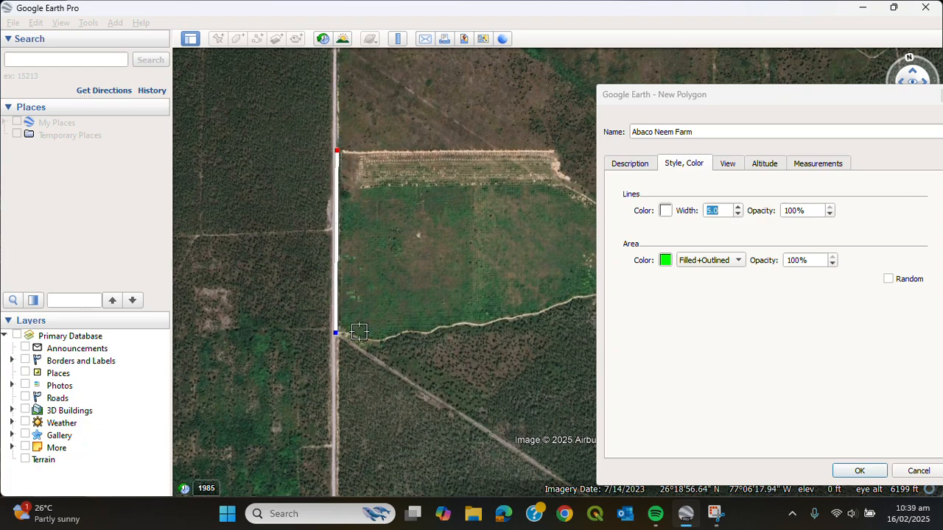
scroll(359, 332, up, 4)
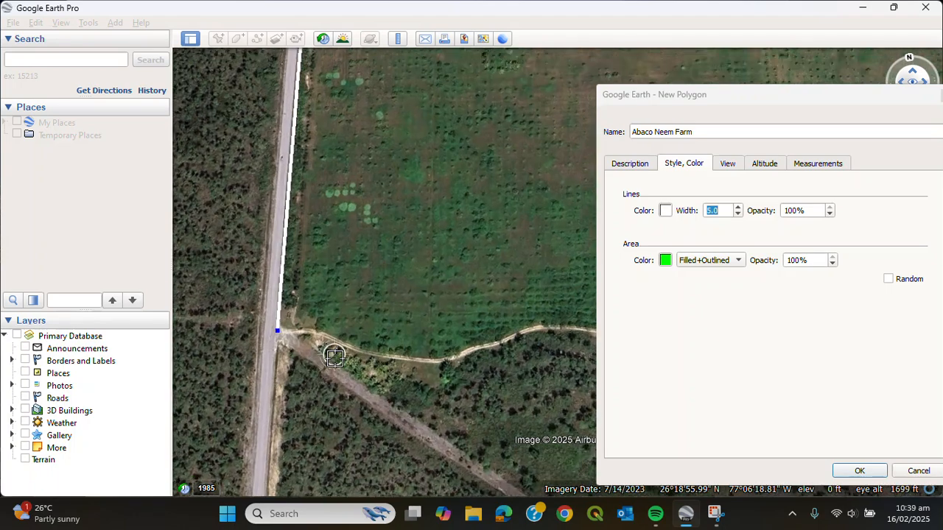
scroll(335, 357, up, 3)
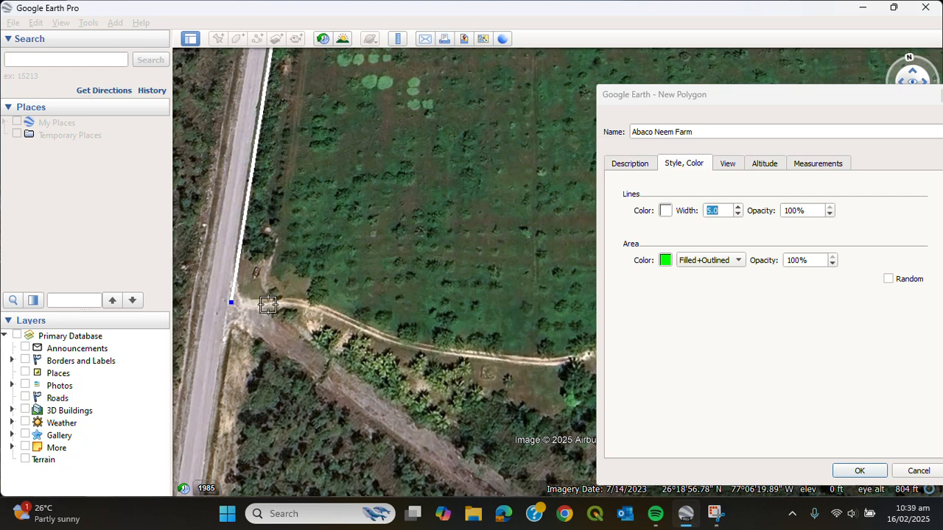
click(268, 305)
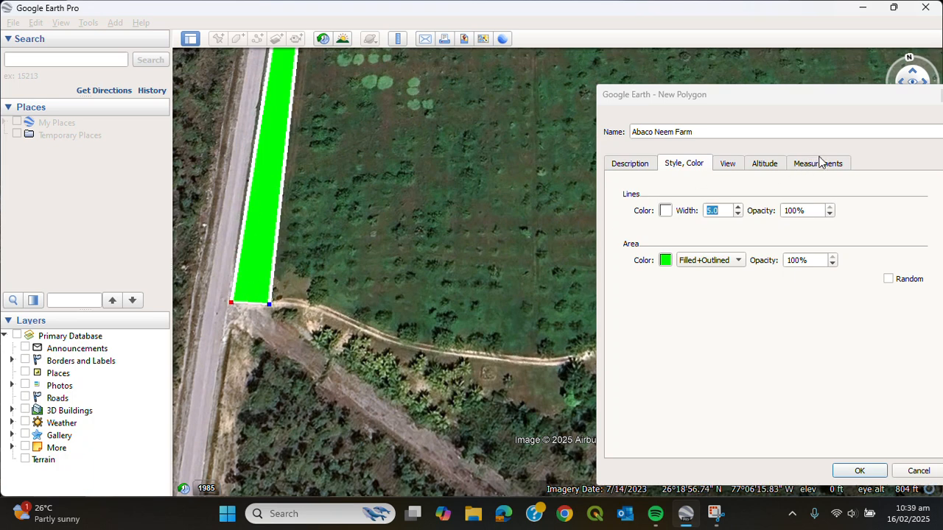
Step: View the perimeter and area measurements of the partly drawn polygon, keeping the map visible beside the dialog
drag(823, 129, 706, 89)
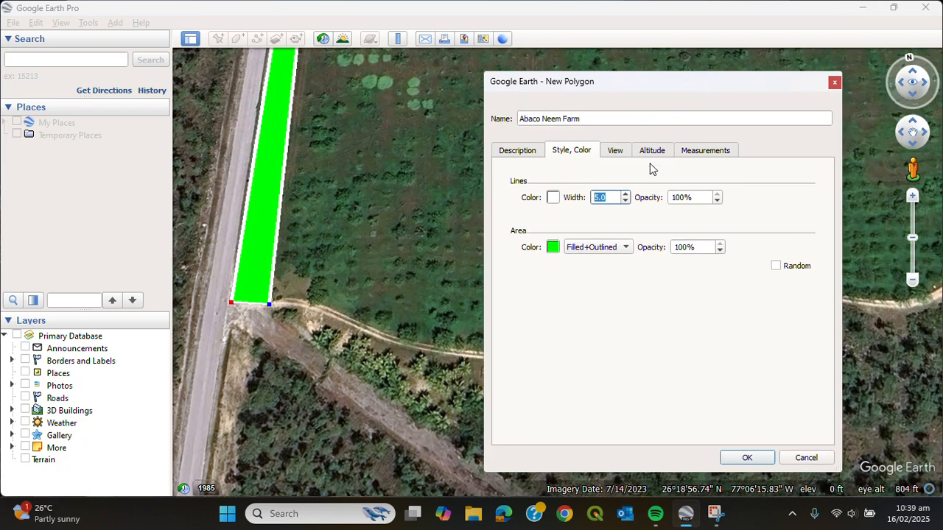
click(726, 152)
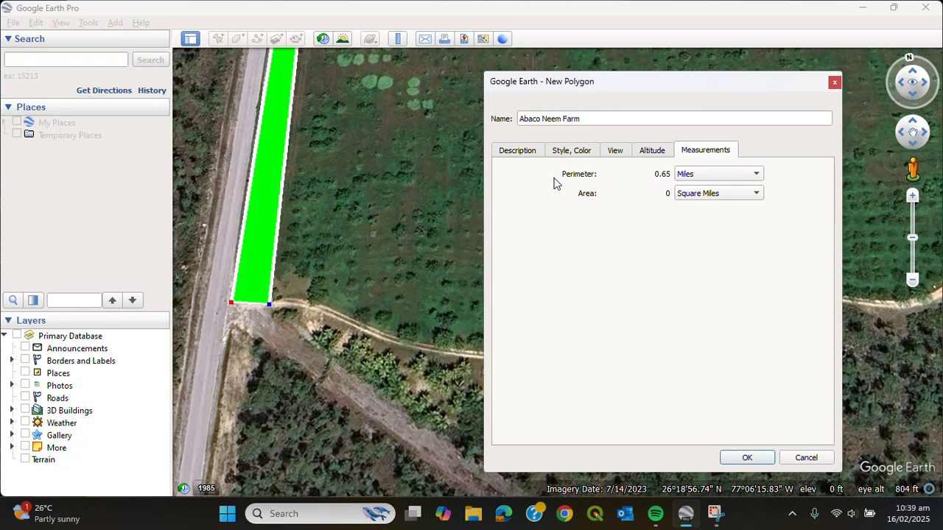
scroll(302, 207, down, 3)
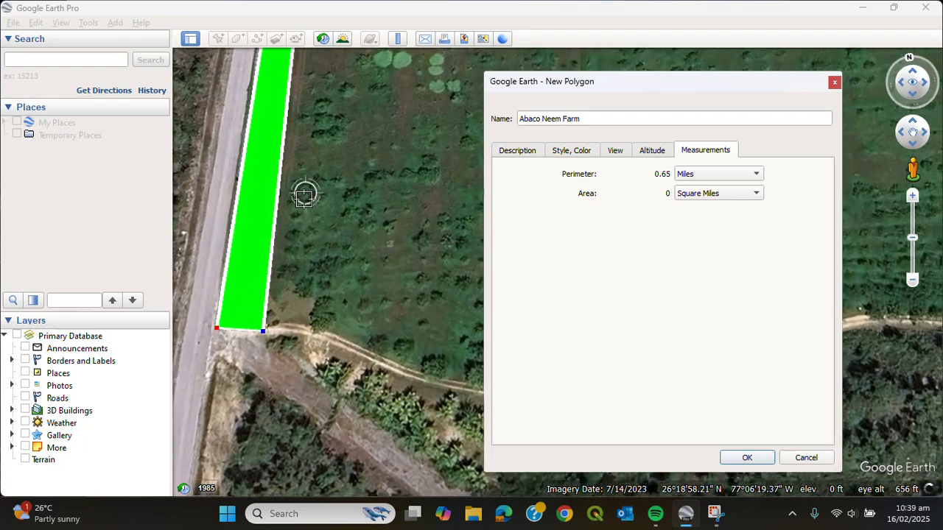
Step: Set the polygon's area unit to Square Meters and its perimeter unit to Kilometers
scroll(297, 226, down, 5)
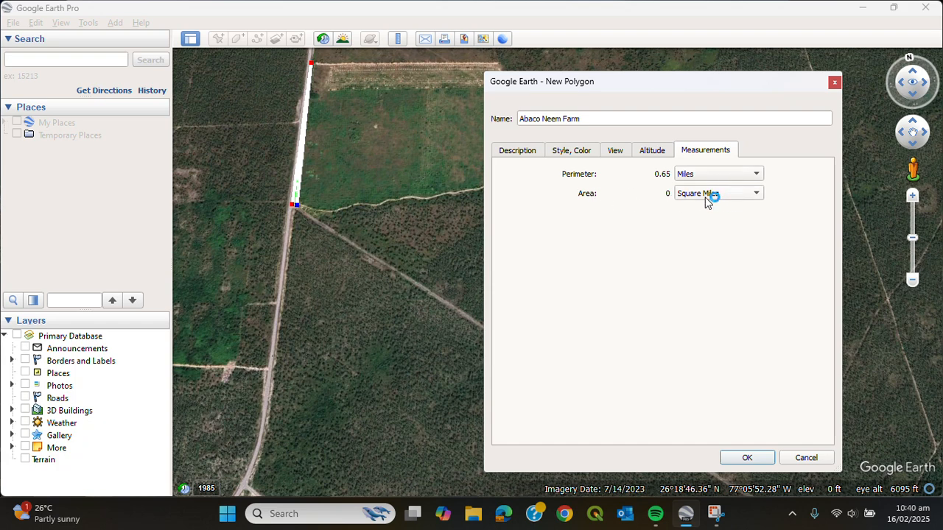
click(753, 193)
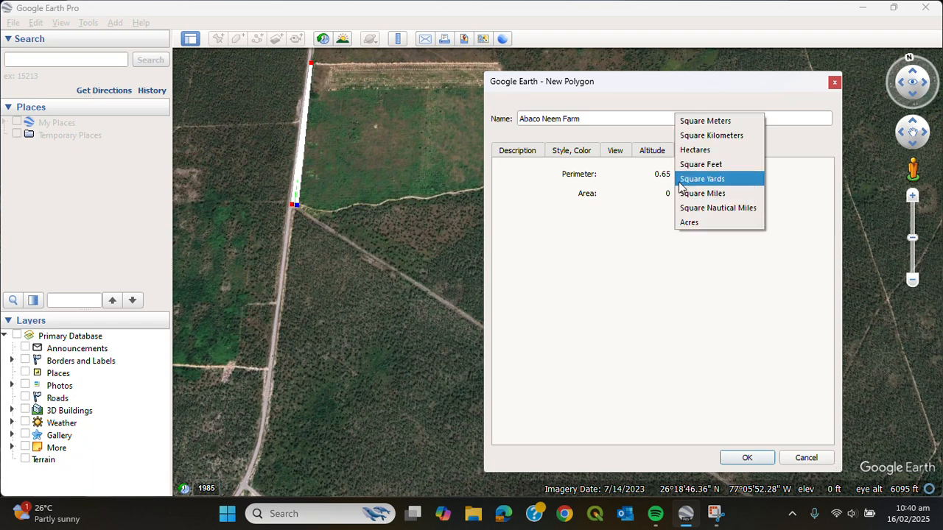
click(727, 122)
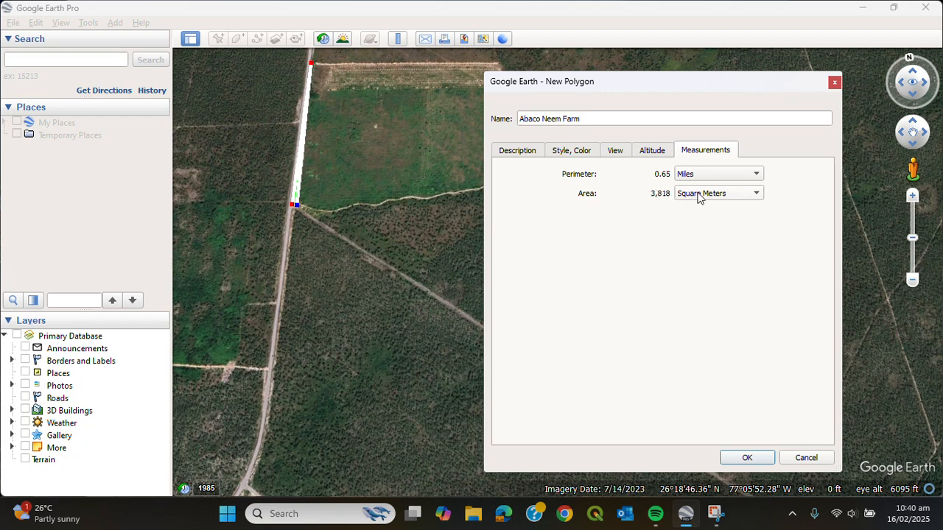
click(755, 176)
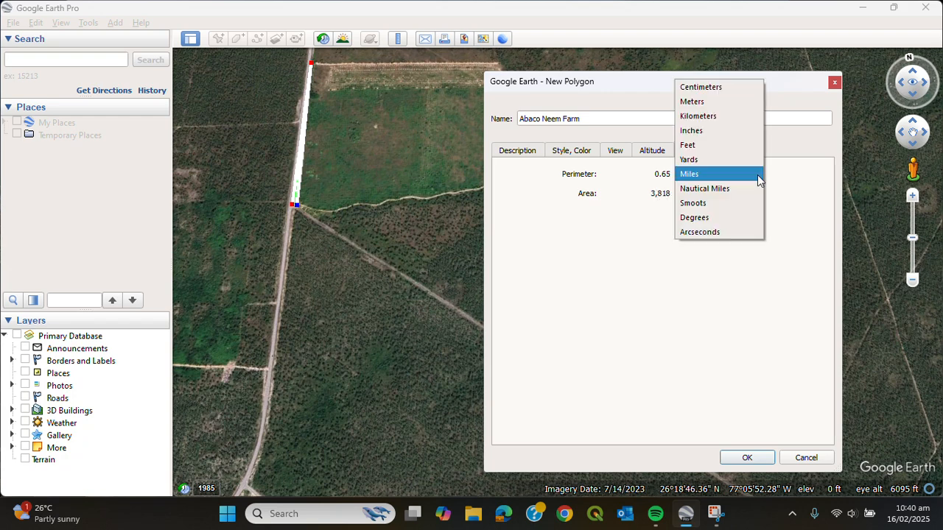
click(714, 116)
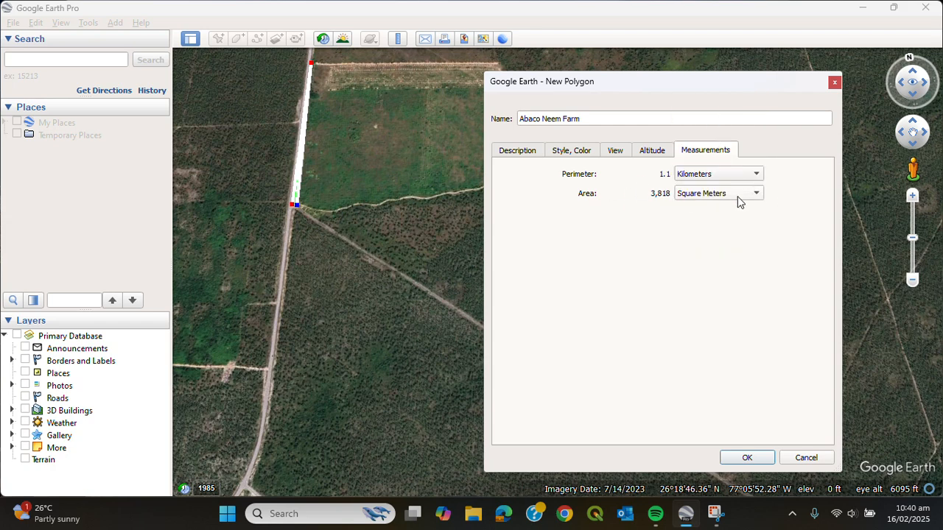
Step: Try the polygon's area in Square Kilometers and switch it back to Square Meters
click(757, 194)
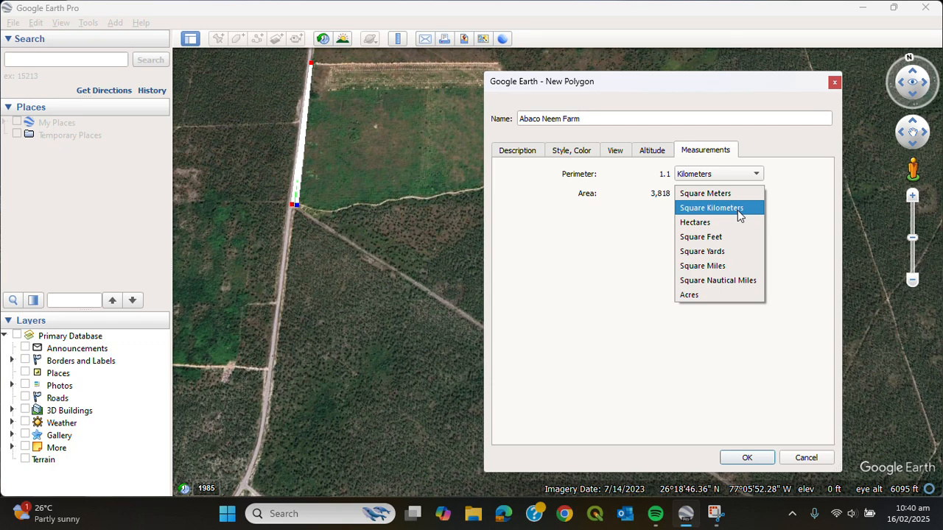
click(738, 210)
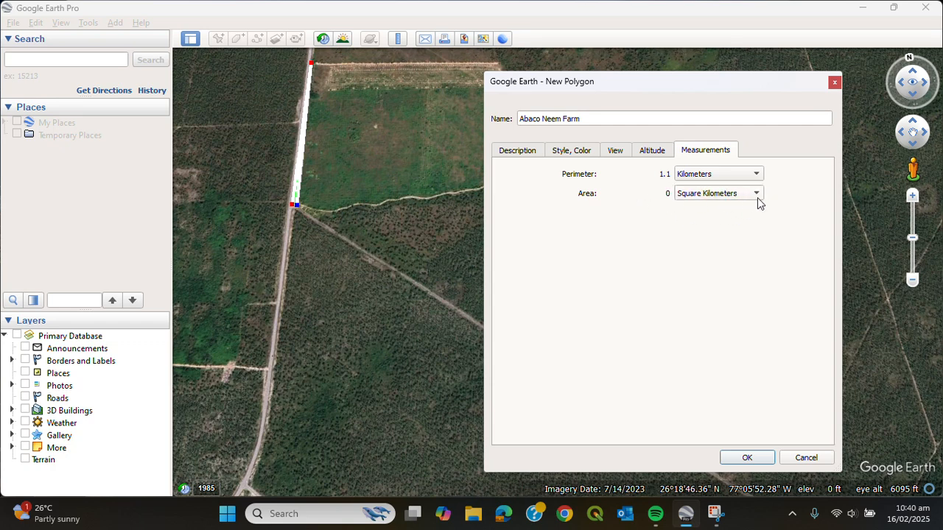
click(756, 195)
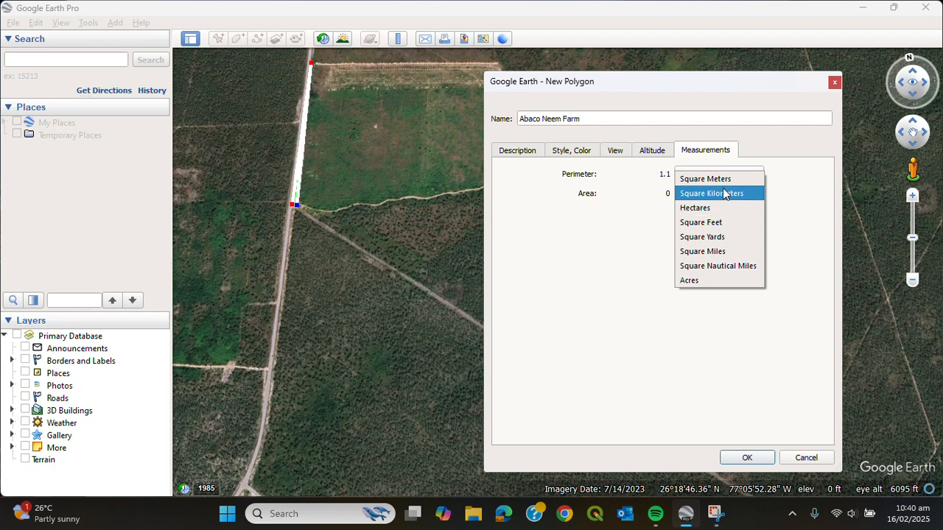
click(724, 180)
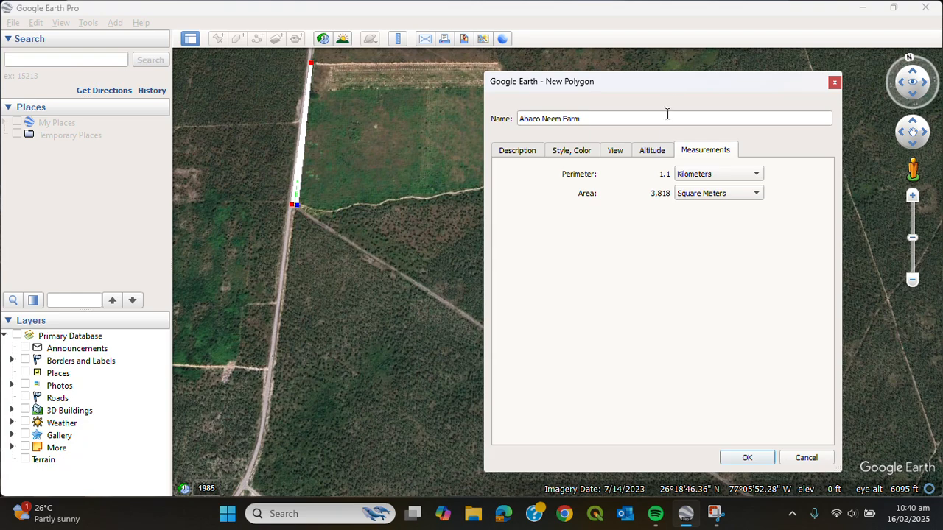
Step: Save the partly drawn Abaco Neem Farm polygon and reopen its properties to continue editing the outline
drag(667, 78, 727, 82)
click(813, 468)
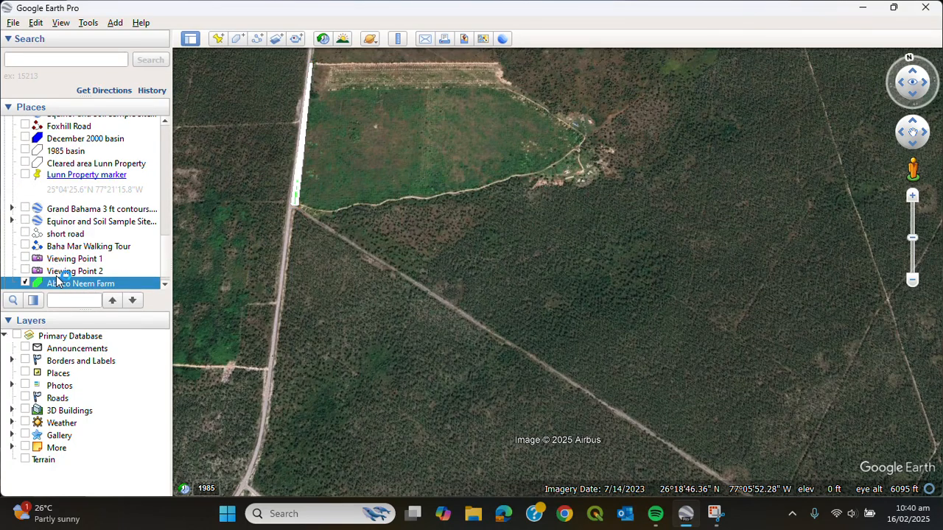
right_click(69, 280)
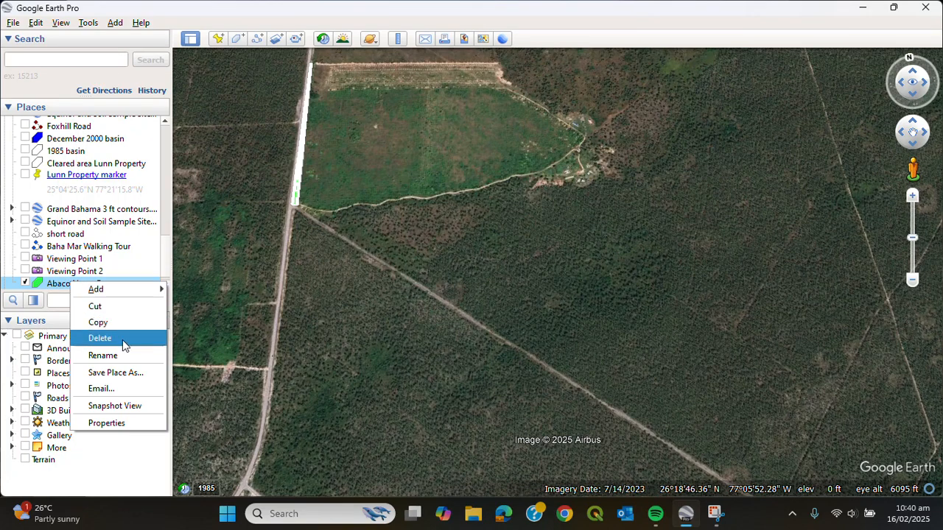
click(118, 423)
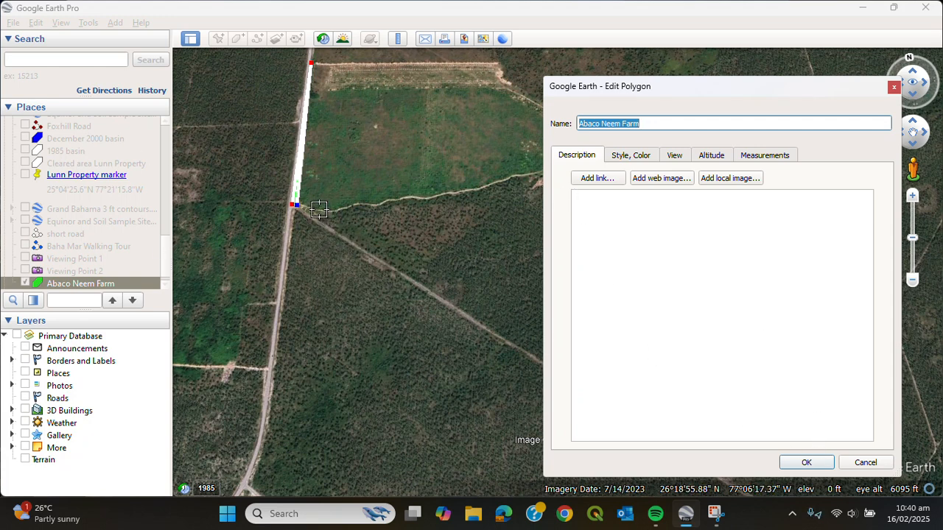
Step: Add six polygon vertices eastward along the southern dirt track, following its first low bend near the road
click(312, 208)
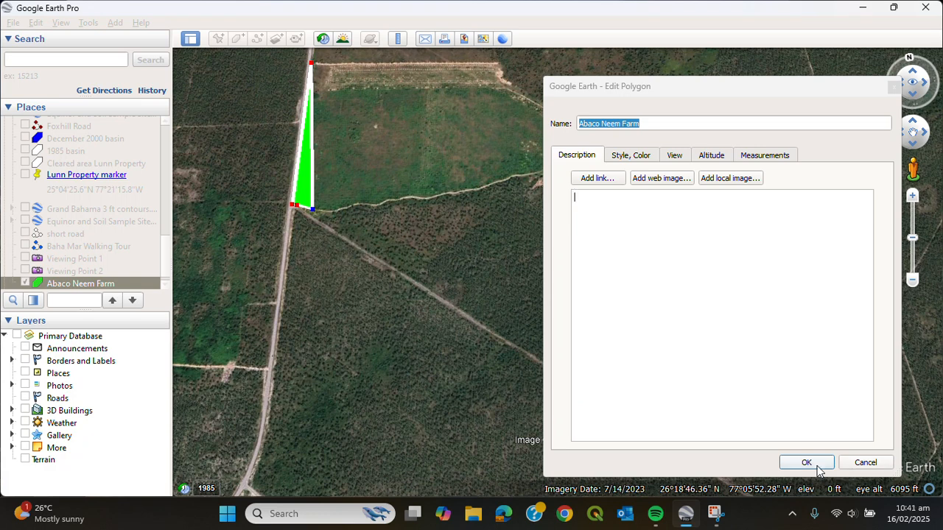
scroll(312, 211, up, 5)
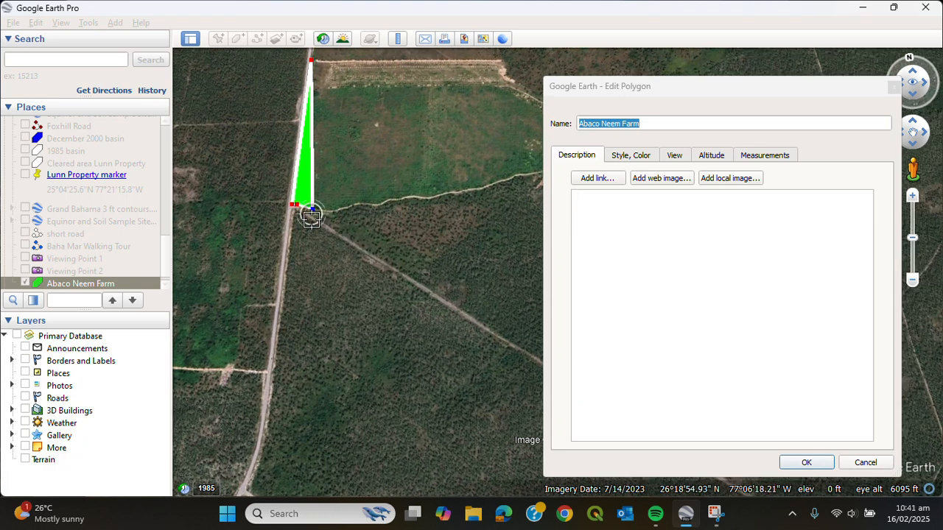
scroll(330, 207, up, 4)
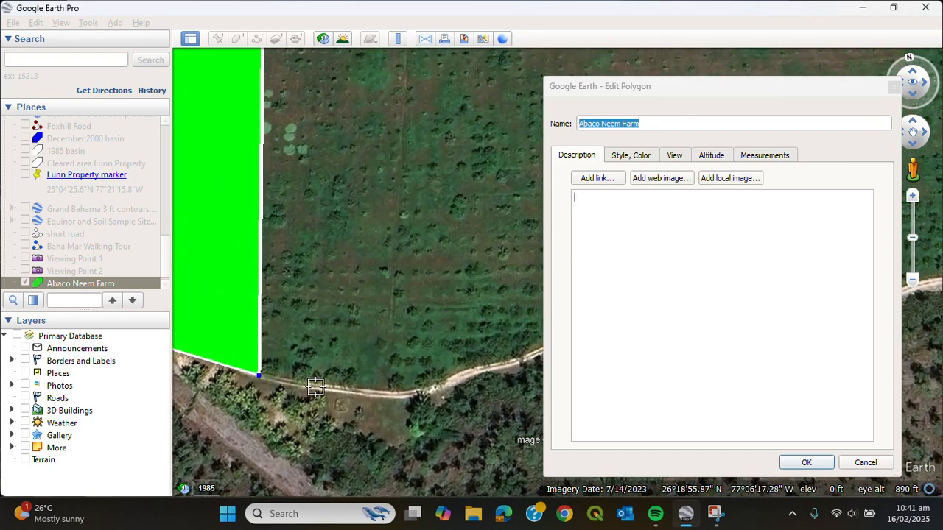
click(315, 388)
click(361, 393)
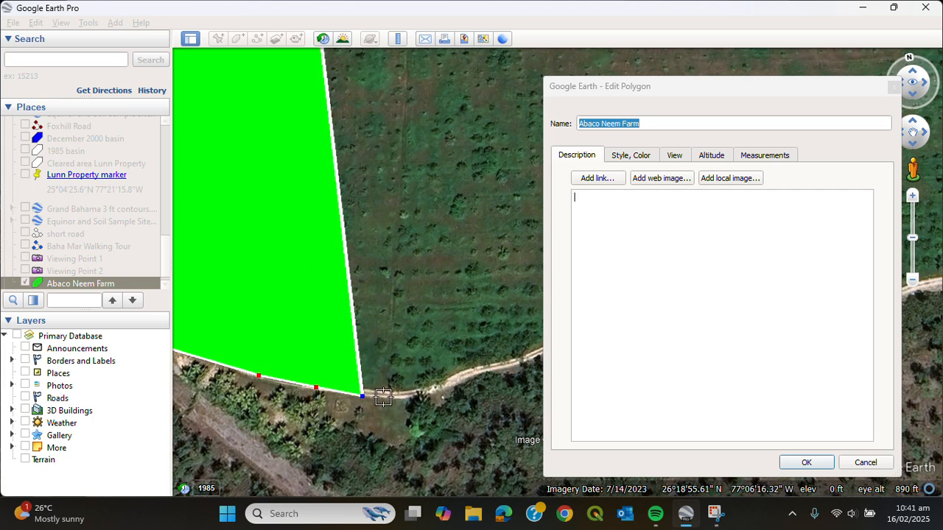
click(383, 398)
click(407, 397)
click(430, 392)
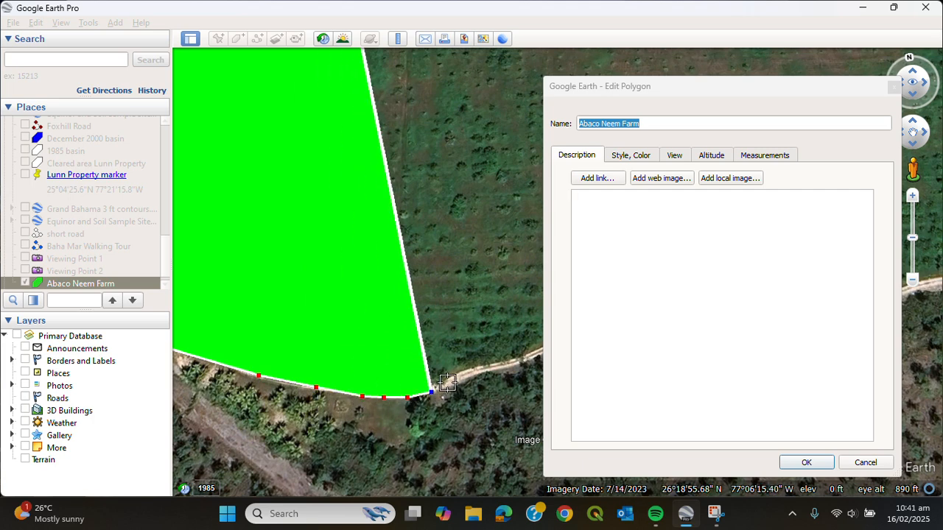
Step: Continue the outline northeast with five closely spaced vertices along the track's rising stretch after the first bend
click(448, 383)
click(467, 374)
click(484, 373)
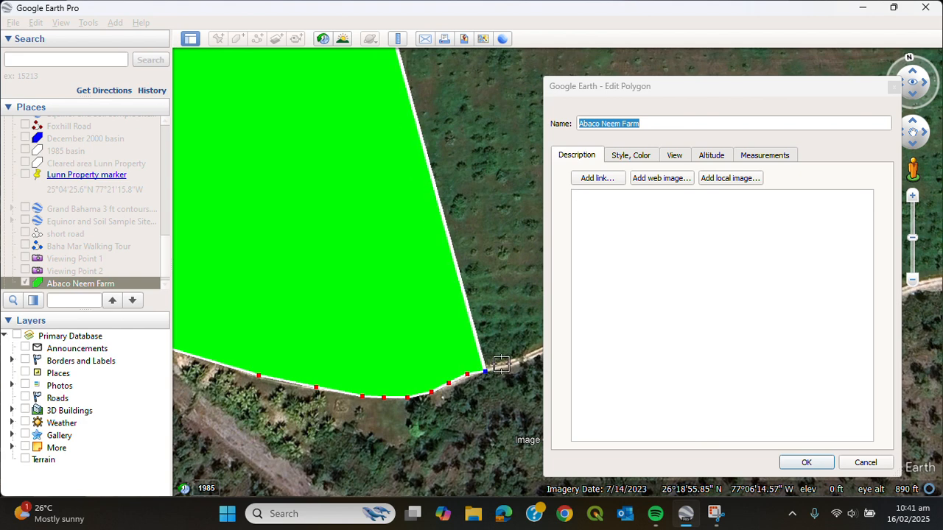
click(503, 364)
click(529, 358)
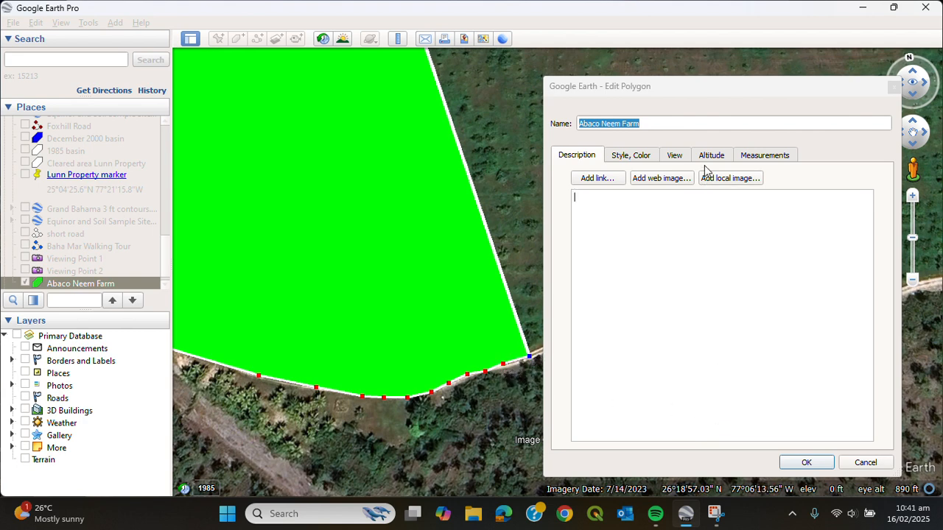
Step: Move the polygon dialog off the track ahead and add nine vertices over the gentle crest to the next low bend
drag(740, 89, 232, 164)
click(560, 343)
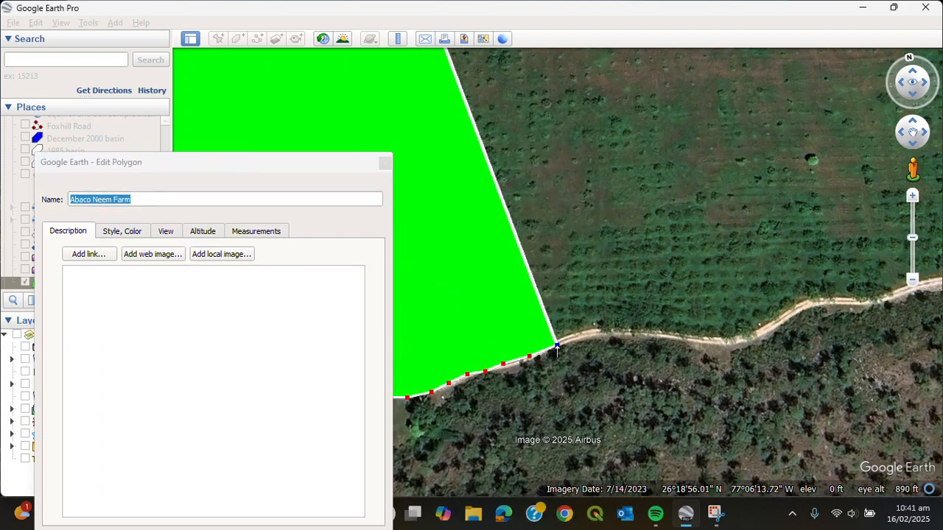
click(580, 337)
click(602, 336)
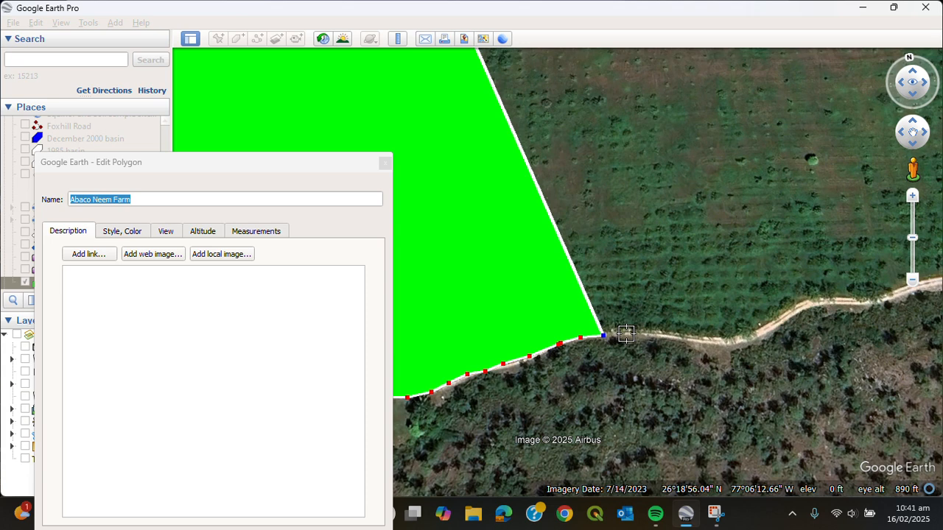
click(626, 336)
click(653, 336)
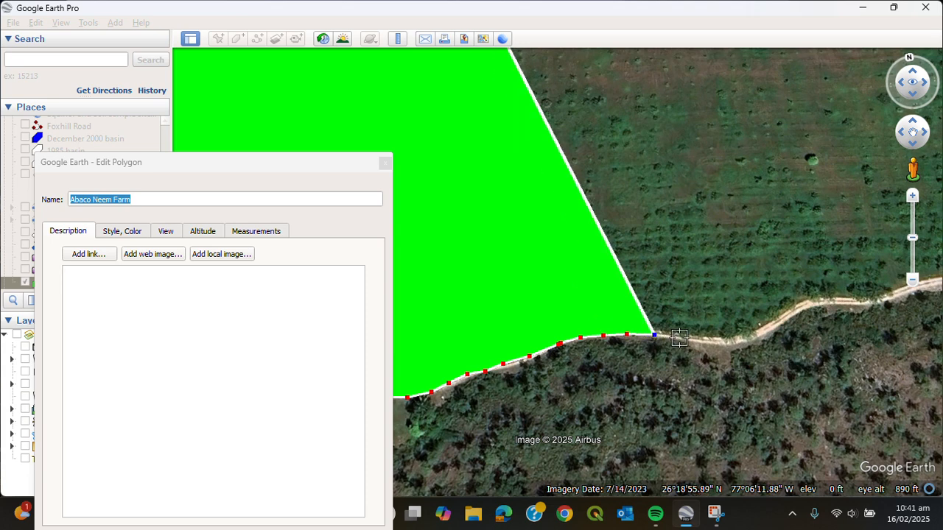
click(678, 337)
click(706, 342)
click(734, 341)
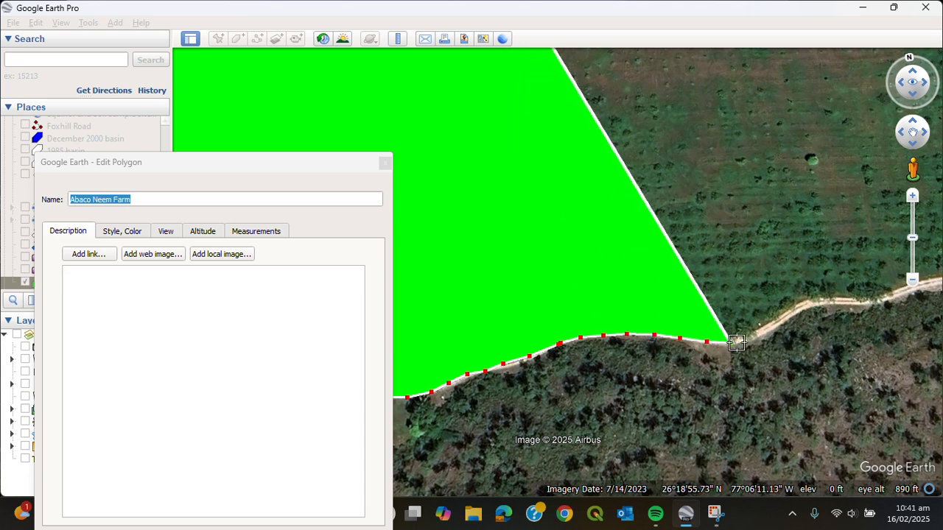
click(755, 340)
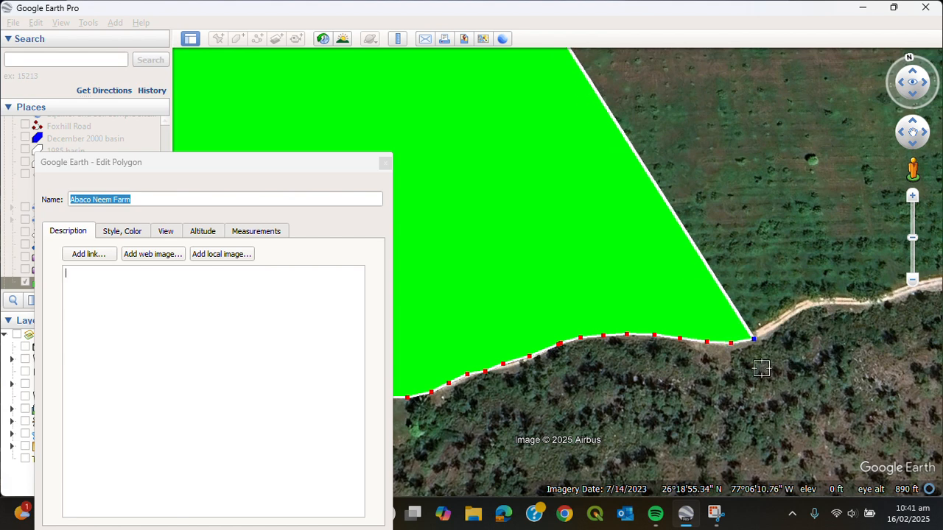
Step: Trace the track northeast from the second low bend with nine vertices, following its short flat stretch and the rise beyond
click(780, 321)
click(798, 309)
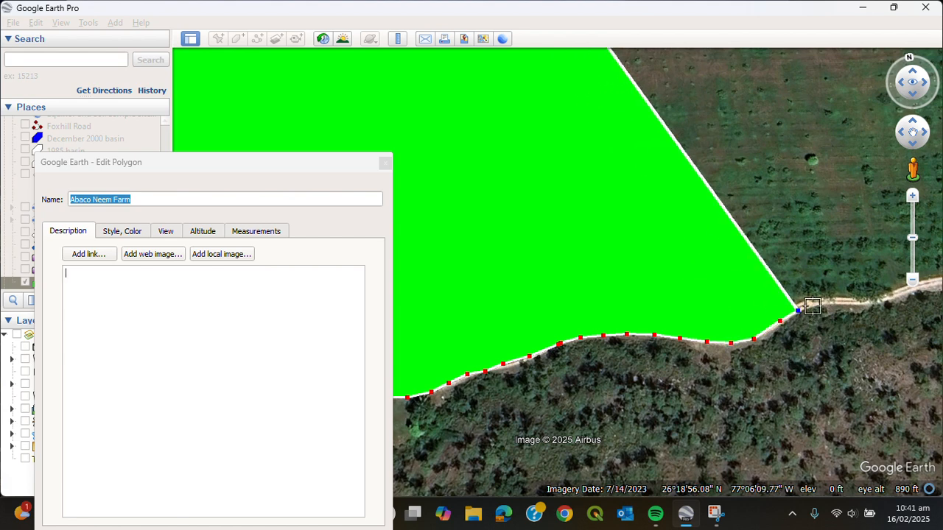
click(813, 307)
click(828, 305)
click(840, 305)
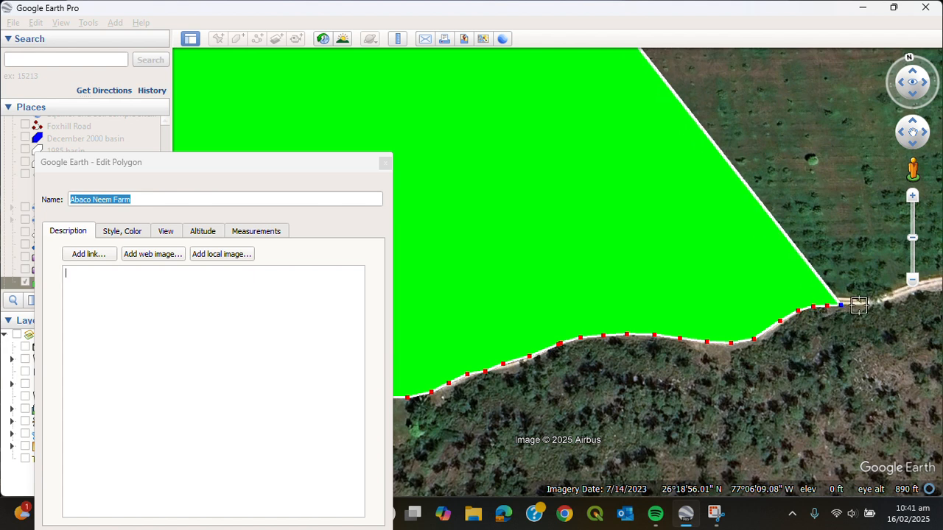
click(857, 305)
click(872, 303)
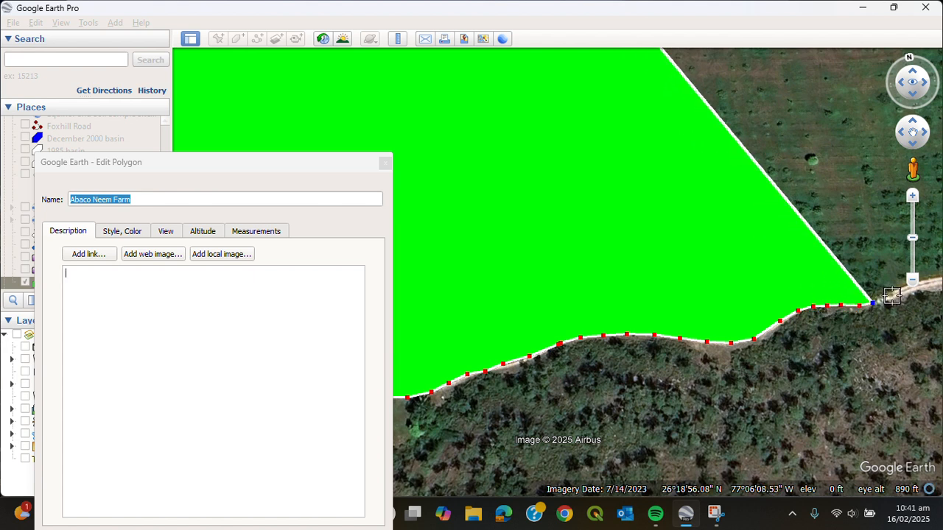
click(892, 295)
click(906, 290)
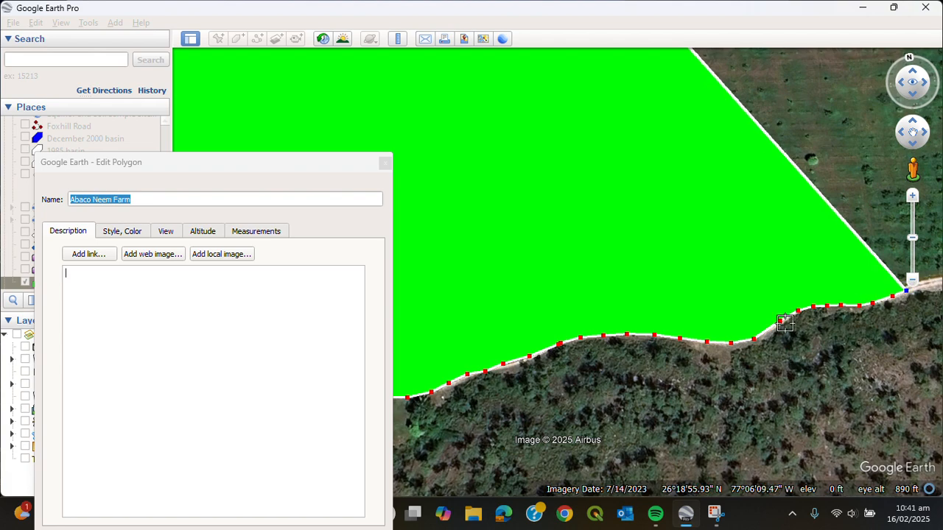
Step: Extend the southern outline east with seven vertices over the track's next crest and down into the following dip
key(Right)
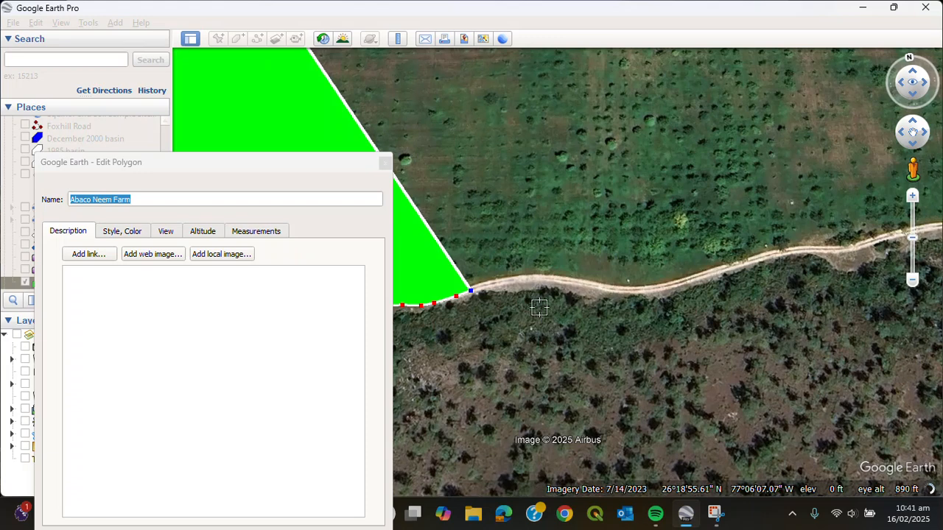
click(496, 285)
click(517, 282)
click(536, 279)
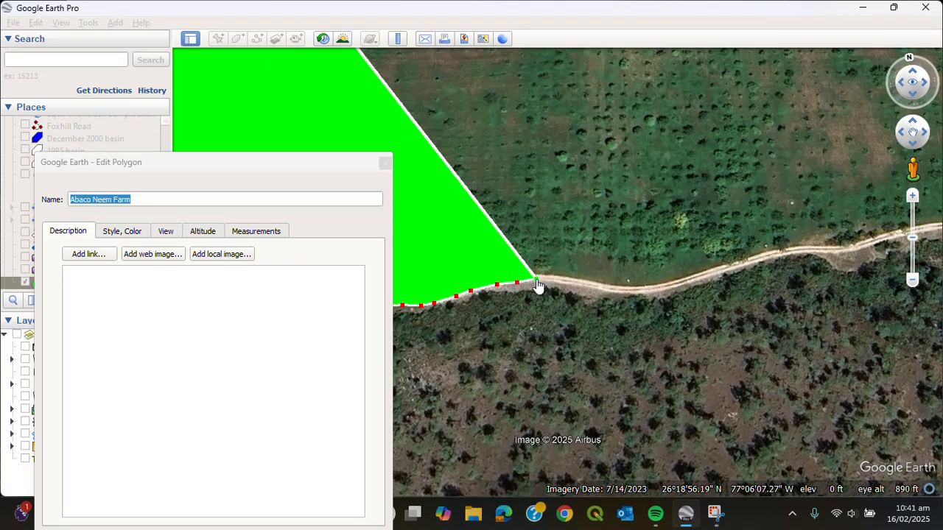
click(559, 279)
click(579, 285)
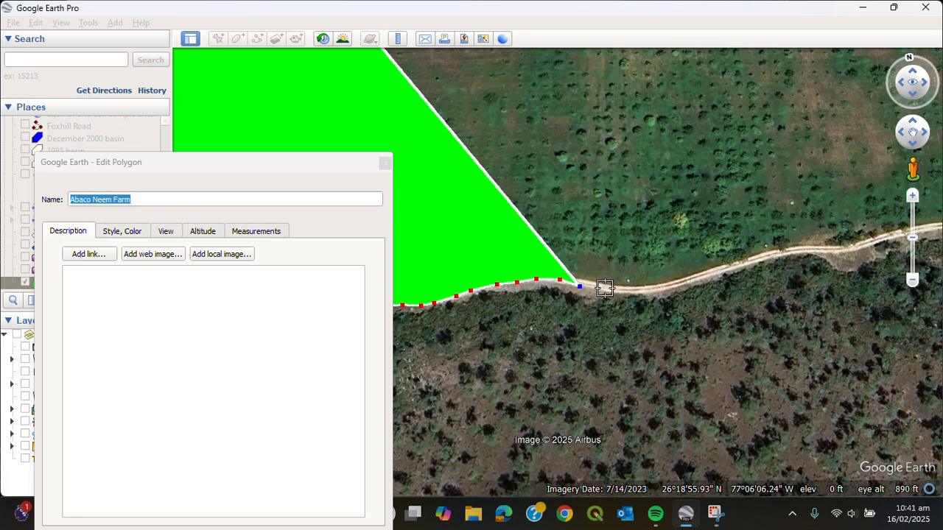
click(605, 289)
click(630, 292)
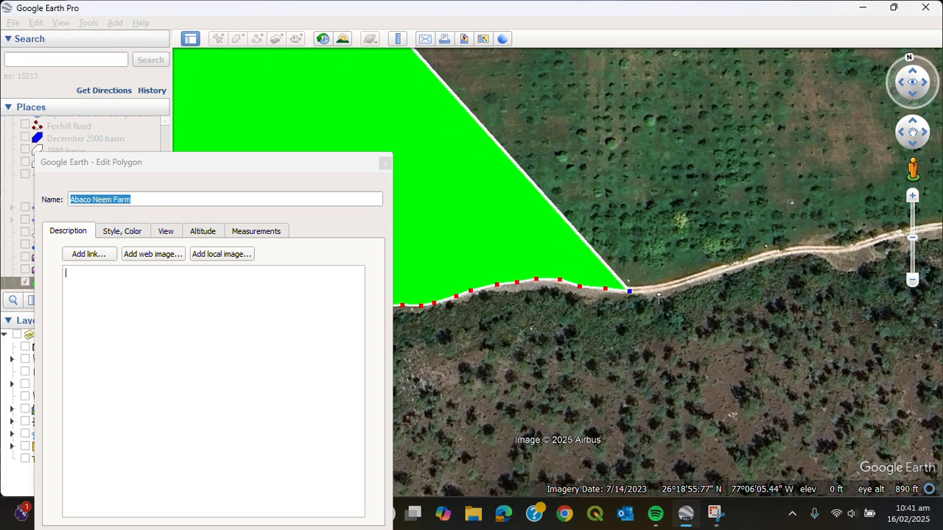
Step: Continue the southern outline northeast from the dip with six vertices along the track's steady rise
click(659, 292)
click(678, 284)
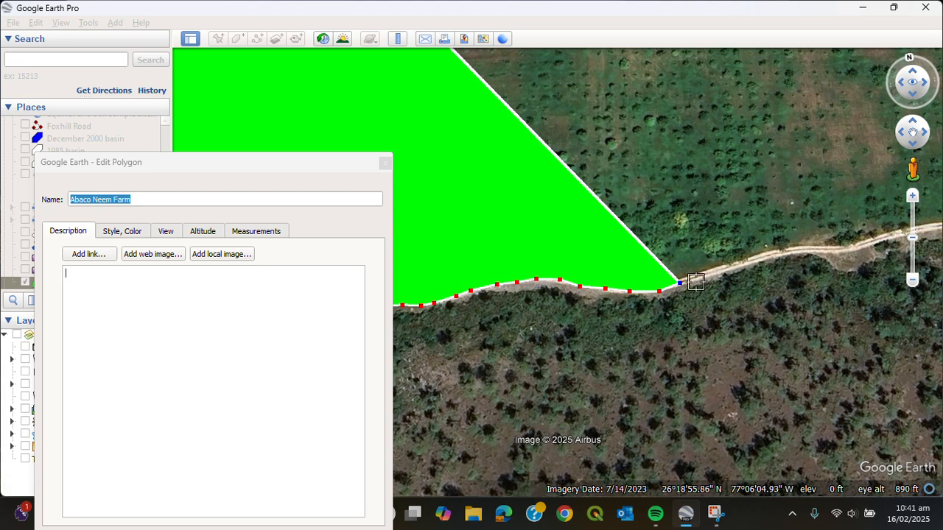
click(705, 274)
click(724, 273)
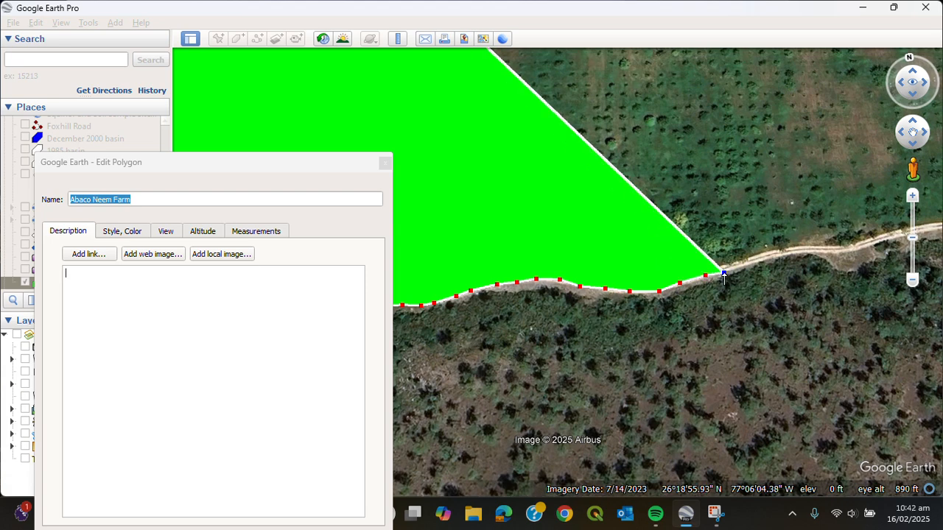
click(743, 264)
click(760, 260)
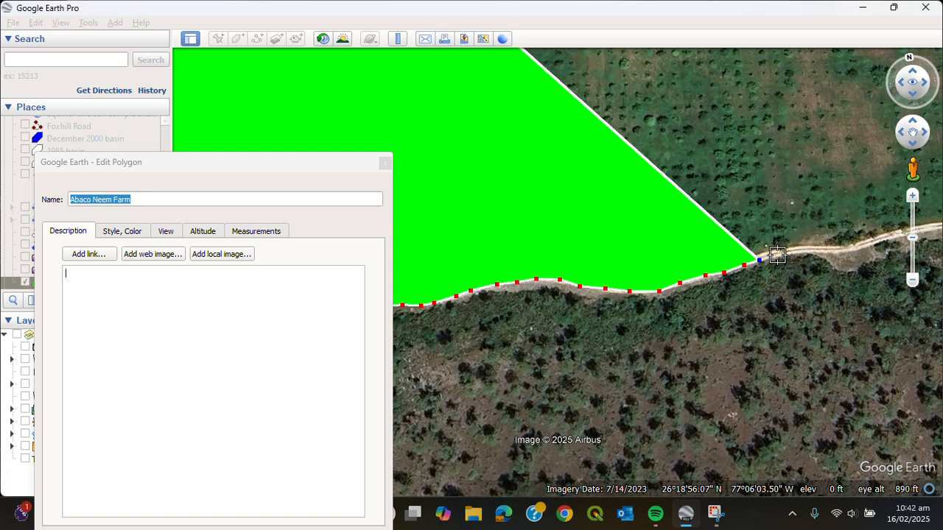
Step: Add eight closely spaced vertices eastward along the track's gentler stretch, past the bare patch on its southern side
click(777, 256)
click(795, 254)
click(811, 252)
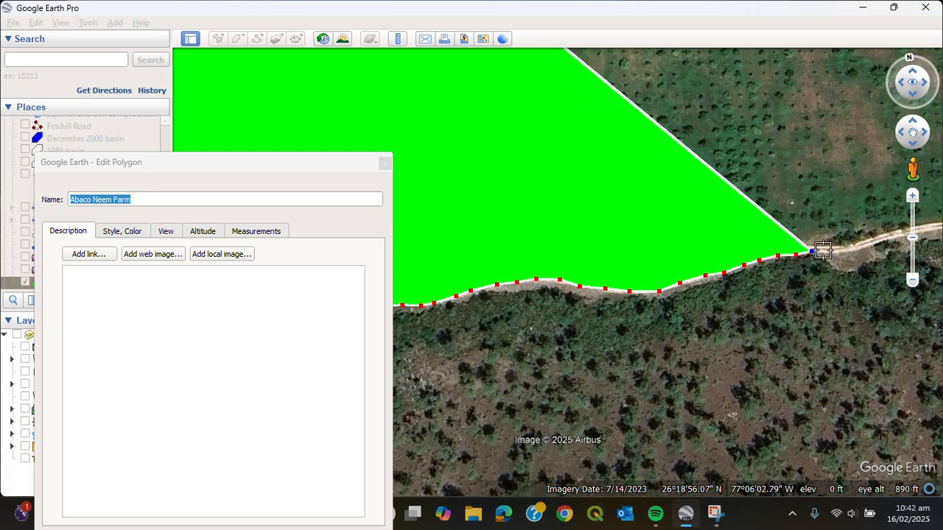
click(828, 250)
click(845, 250)
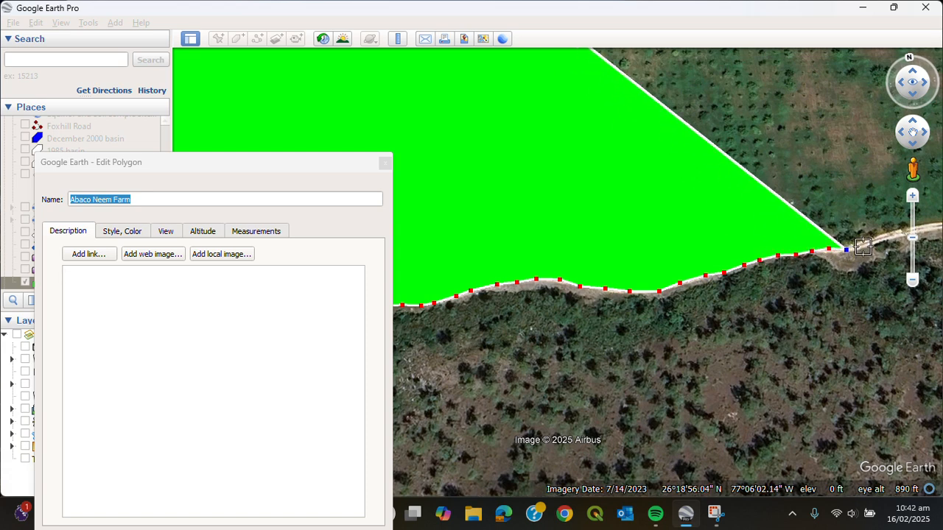
click(865, 247)
click(876, 242)
click(893, 239)
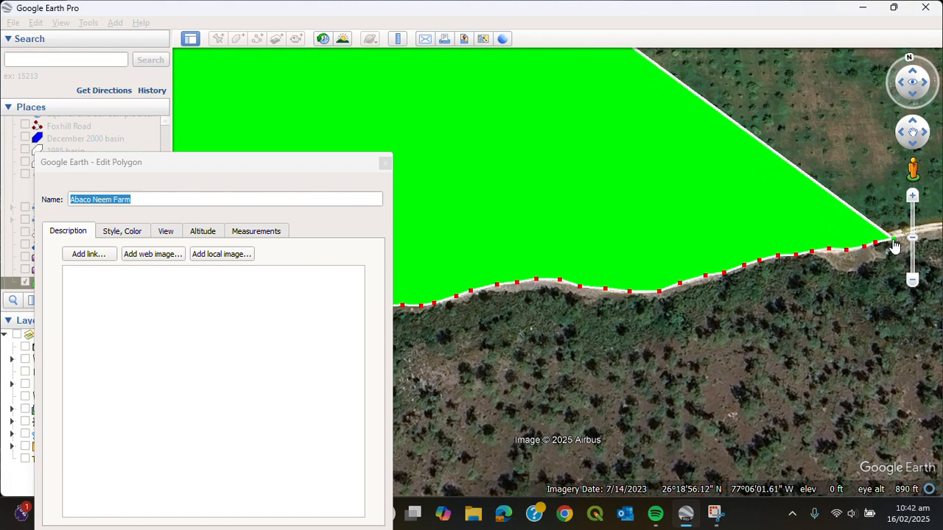
Step: Extend the outline east with five vertices along the nearly level stretch of track up to the next rise
key(Right)
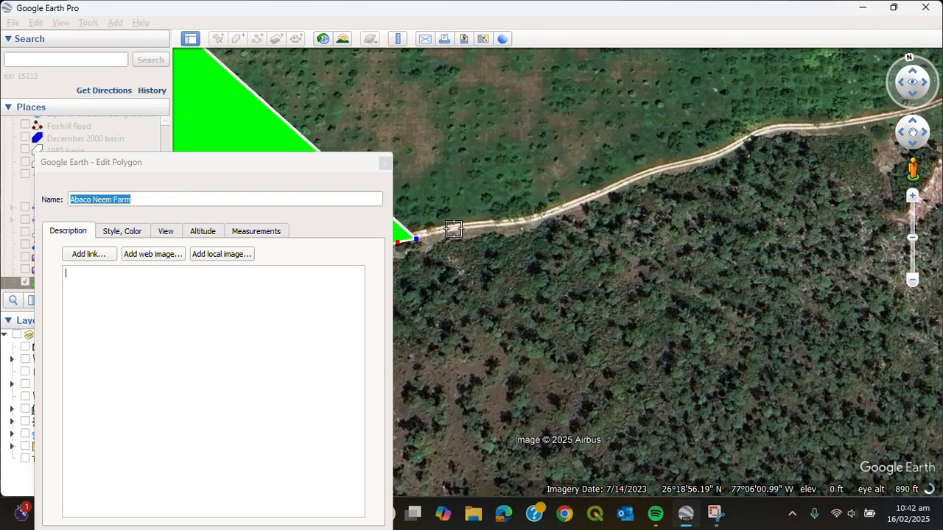
click(452, 229)
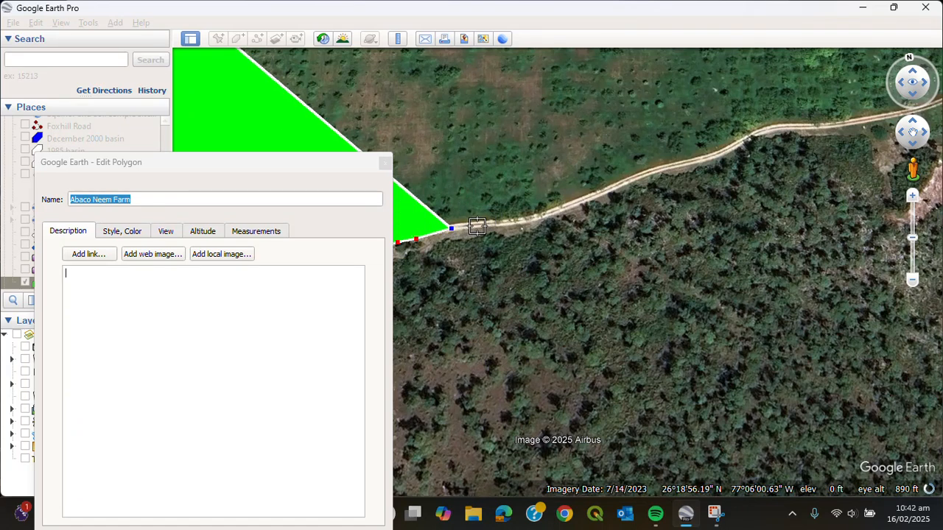
click(478, 227)
click(496, 226)
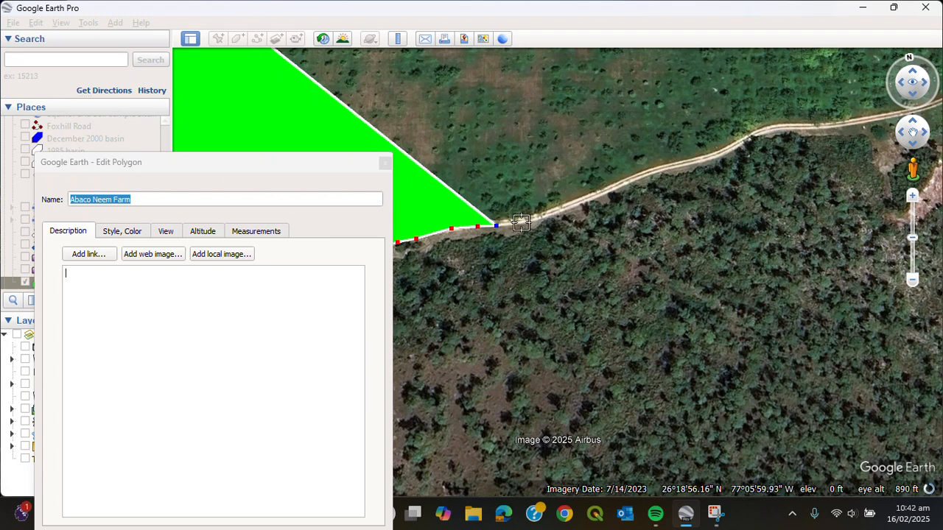
click(521, 223)
click(548, 216)
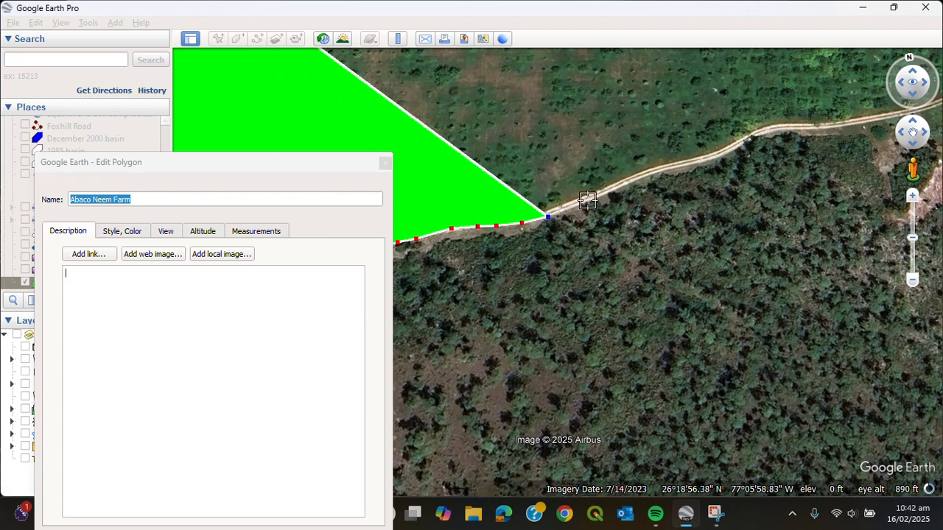
Step: Trace the long northeast rise of the track with six vertices, stopping just before its steeper upper section
click(587, 201)
click(615, 190)
click(640, 177)
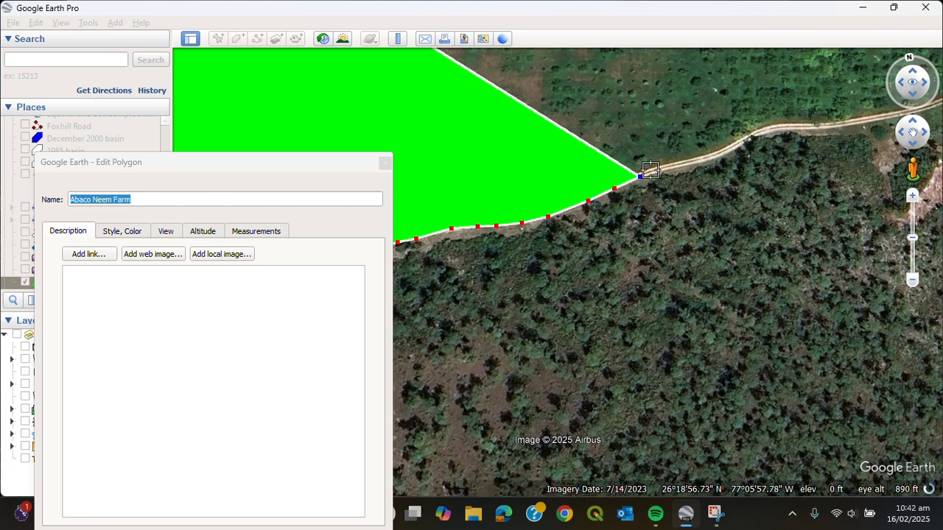
click(664, 169)
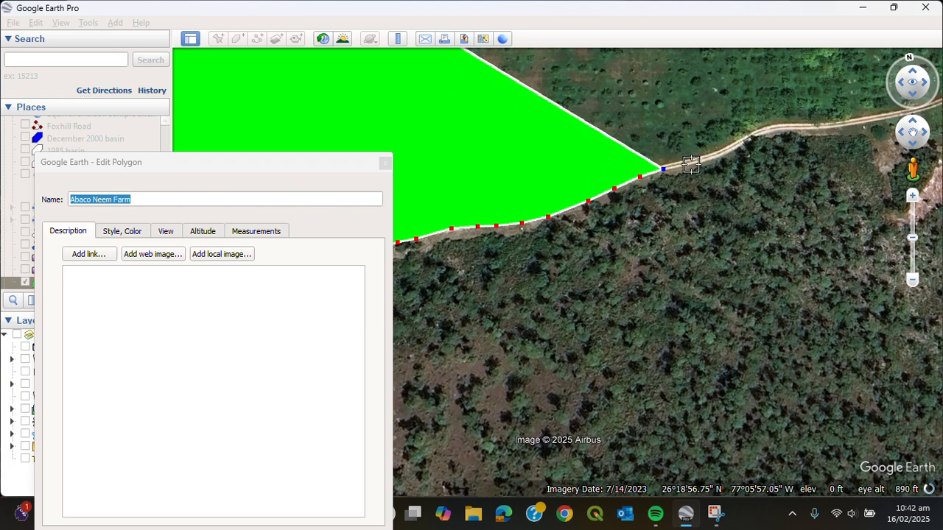
click(693, 162)
click(722, 156)
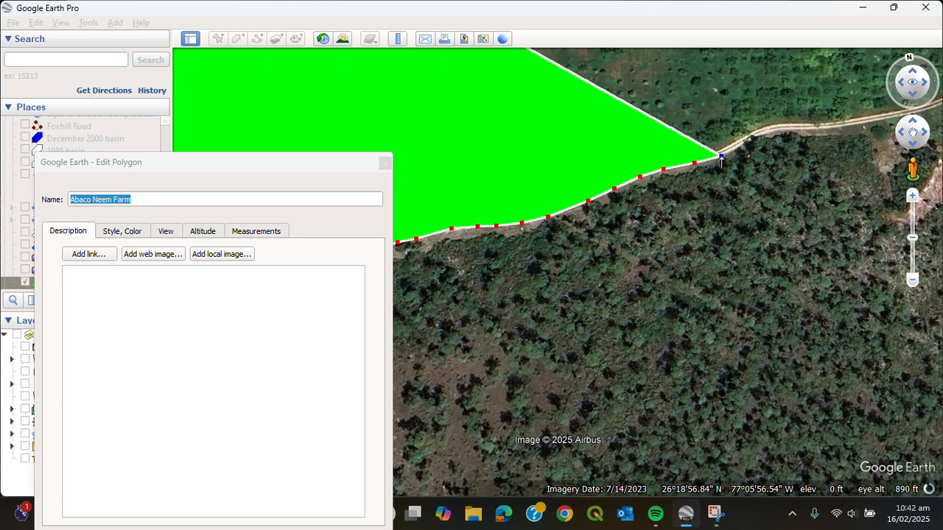
Step: Add four closely spaced vertices up the short steep section of track to the start of its level top
click(735, 146)
click(751, 138)
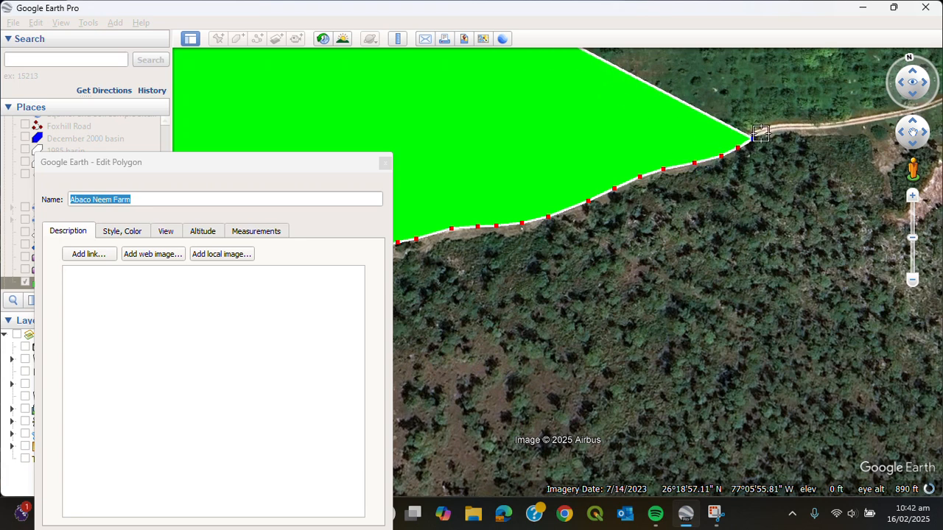
click(764, 132)
click(778, 127)
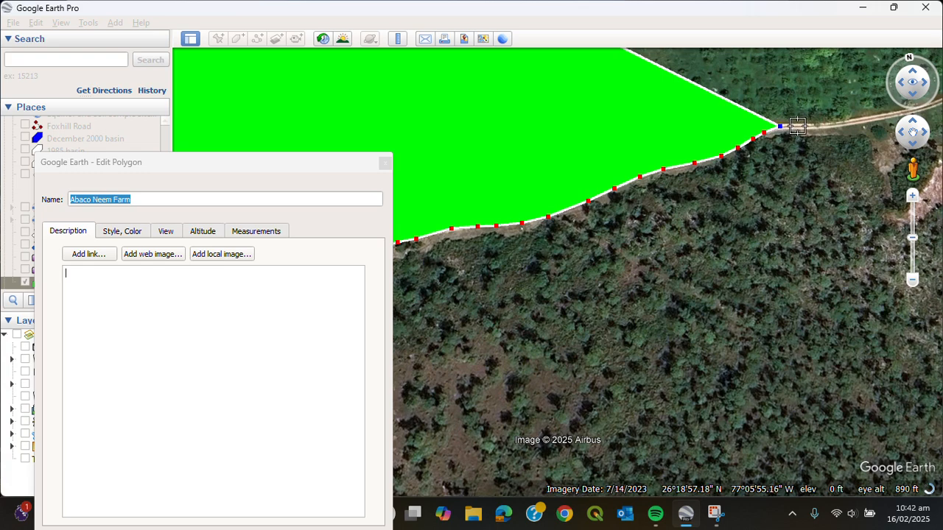
Step: Try to continue the outline with eight vertices along the track's level top and its northeast curve toward the farm buildings
click(803, 126)
click(827, 125)
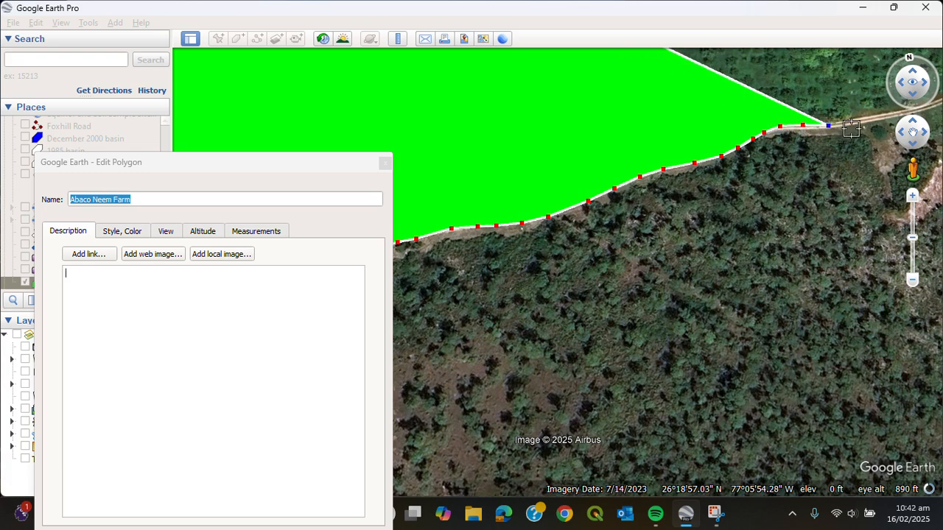
key(Right)
key(Right)
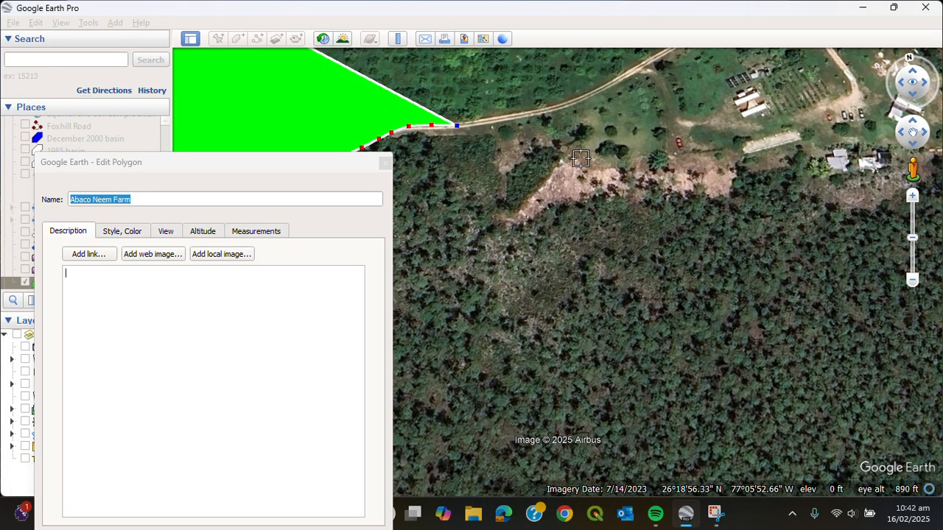
key(Up)
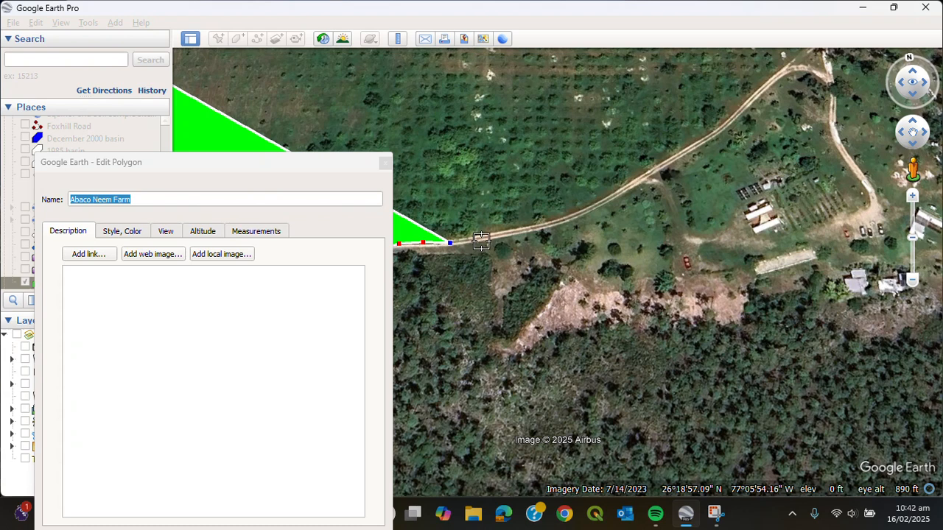
click(482, 241)
click(523, 234)
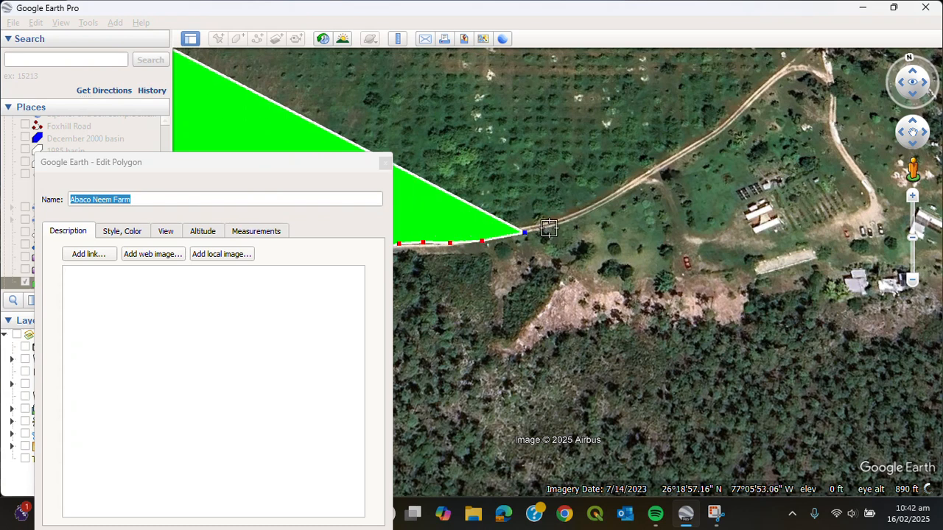
click(549, 228)
click(584, 215)
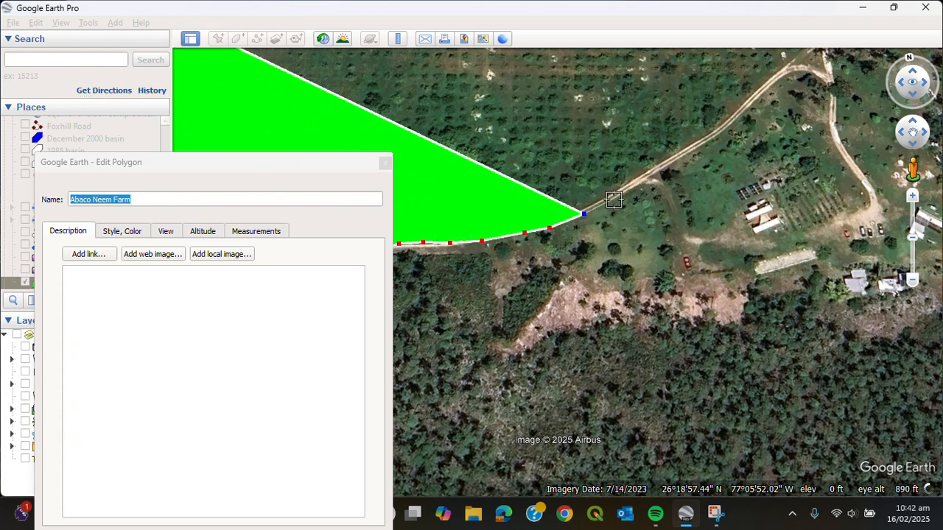
click(616, 199)
click(634, 183)
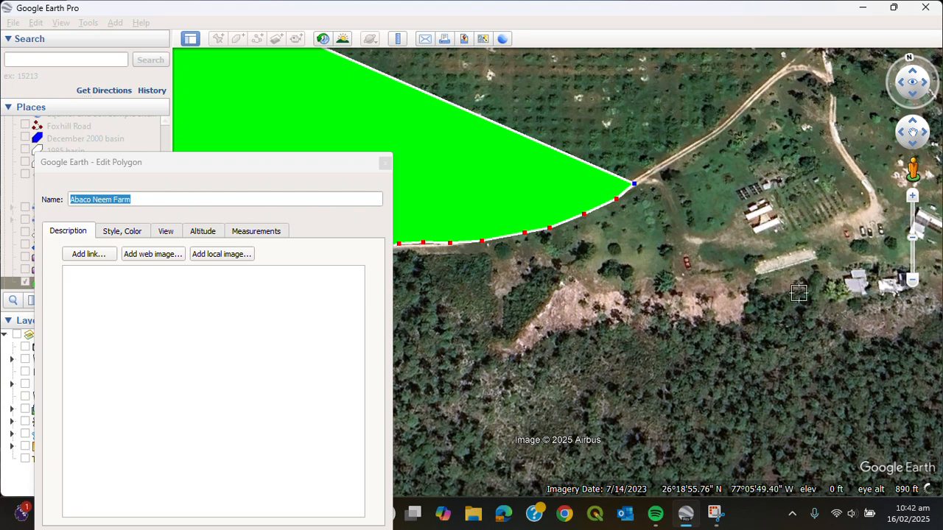
Step: Remove the last eight vertices, taking the outline back to the start of the track's level top
key(Delete)
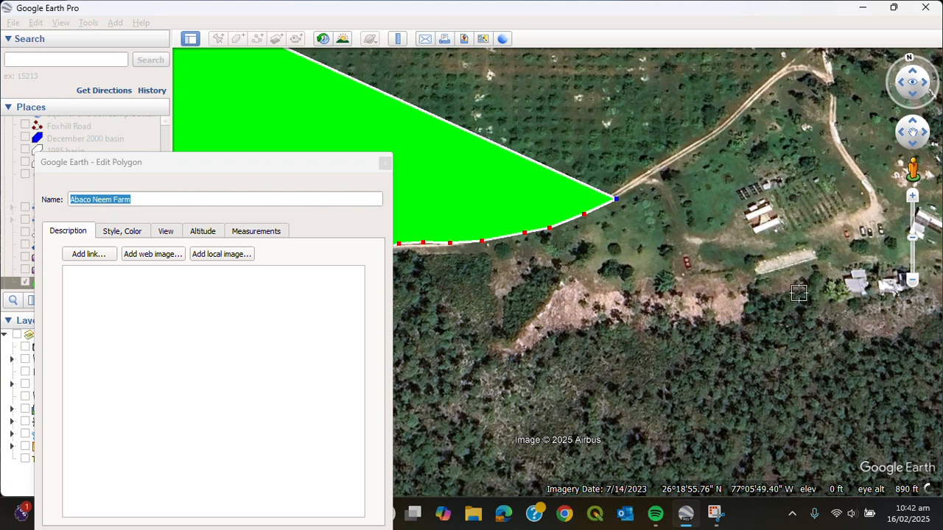
key(Delete)
key(Delete)
key(Delete)
key(Delete)
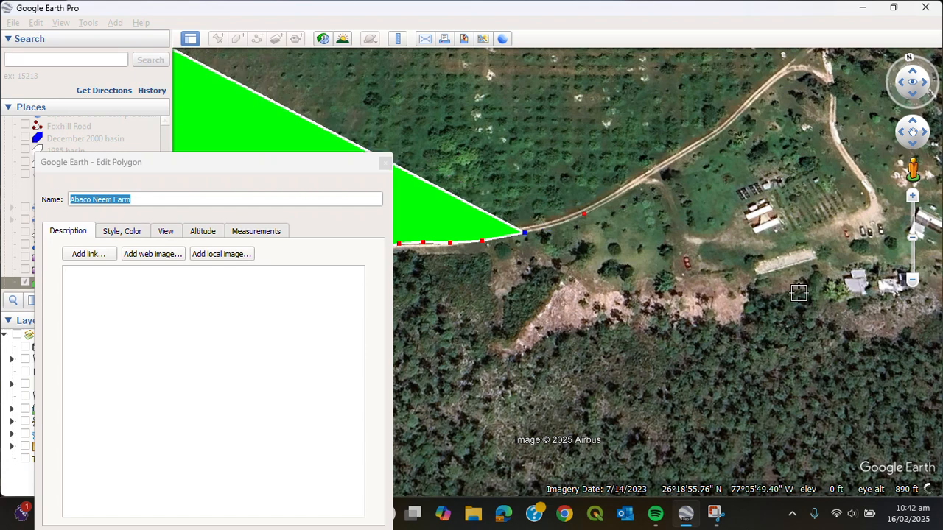
key(Delete)
key(Delete)
key(Delete)
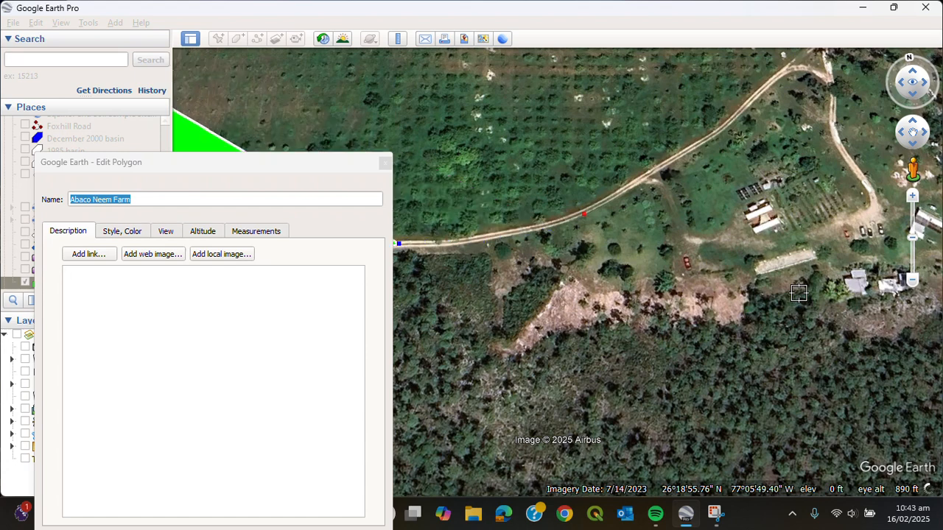
Step: Lead the outline southeast off the track with seven vertices through the vegetation toward the dense woodland edge
click(414, 252)
click(422, 256)
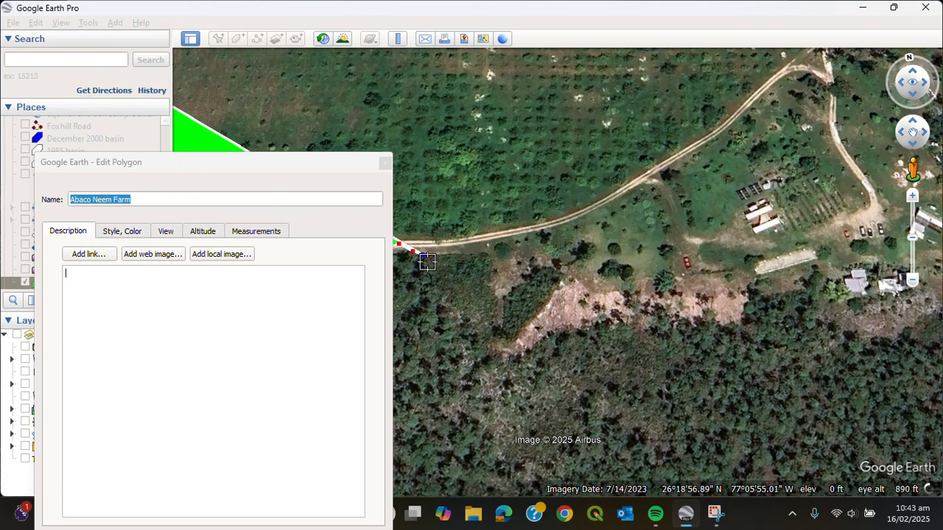
click(429, 263)
click(433, 277)
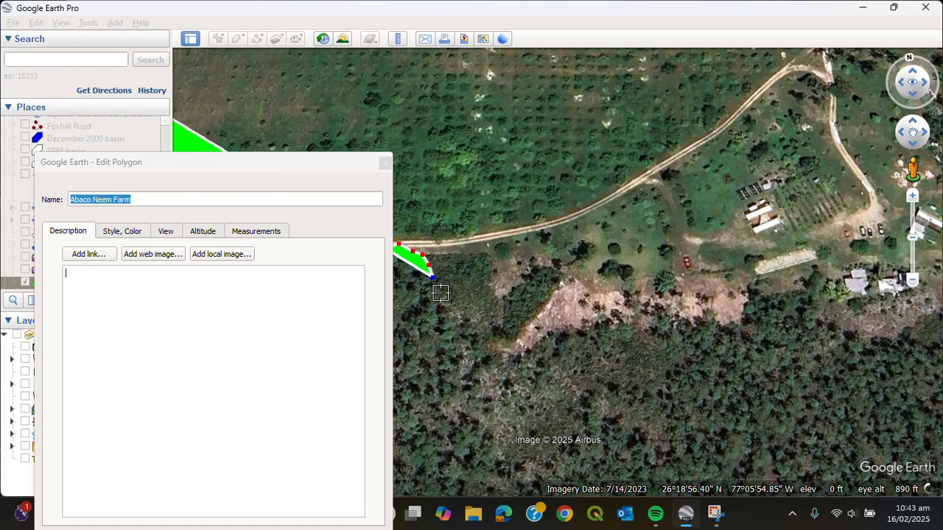
click(441, 294)
click(450, 302)
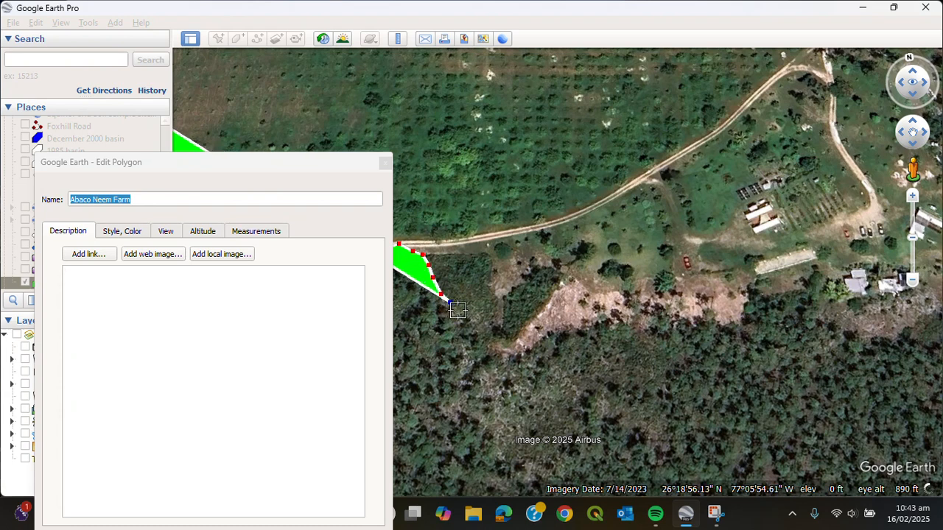
click(457, 310)
Step: Trace the outline freehand east along the woodland edge below the cleared ground and buildings, and turn it north past the easternmost building
mouse_move(466, 317)
mouse_down()
mouse_move(491, 347)
mouse_move(517, 354)
mouse_move(612, 330)
mouse_move(741, 324)
mouse_move(751, 297)
mouse_move(782, 290)
mouse_move(817, 295)
mouse_move(862, 335)
mouse_move(933, 324)
mouse_up()
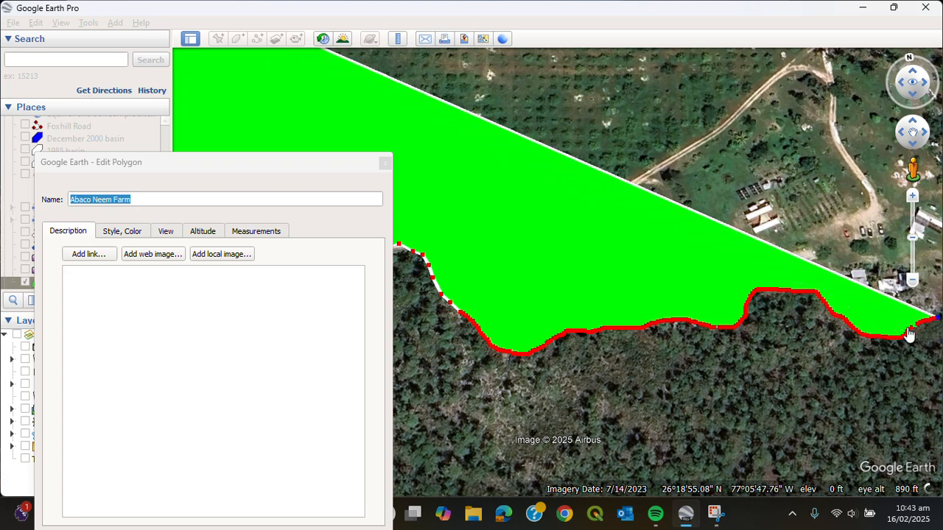
key(Right)
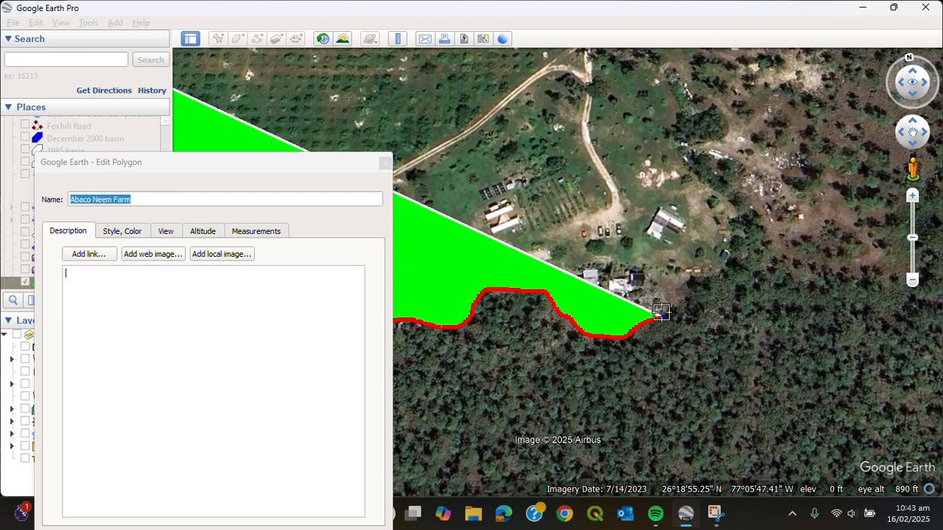
mouse_move(668, 313)
mouse_down()
mouse_move(695, 283)
mouse_move(730, 268)
mouse_move(744, 231)
mouse_move(680, 142)
mouse_move(673, 153)
mouse_up()
key(Up)
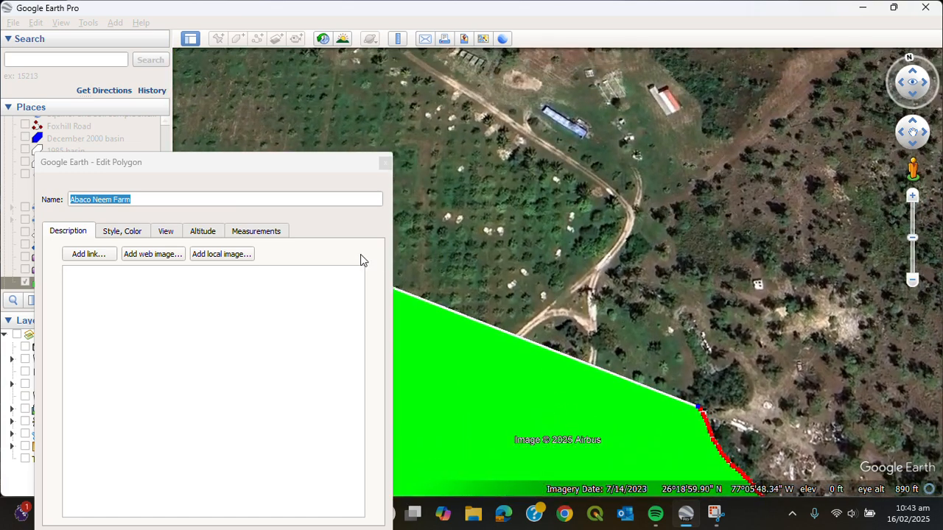
Step: Set the polygon's area fill opacity to 50%
click(121, 234)
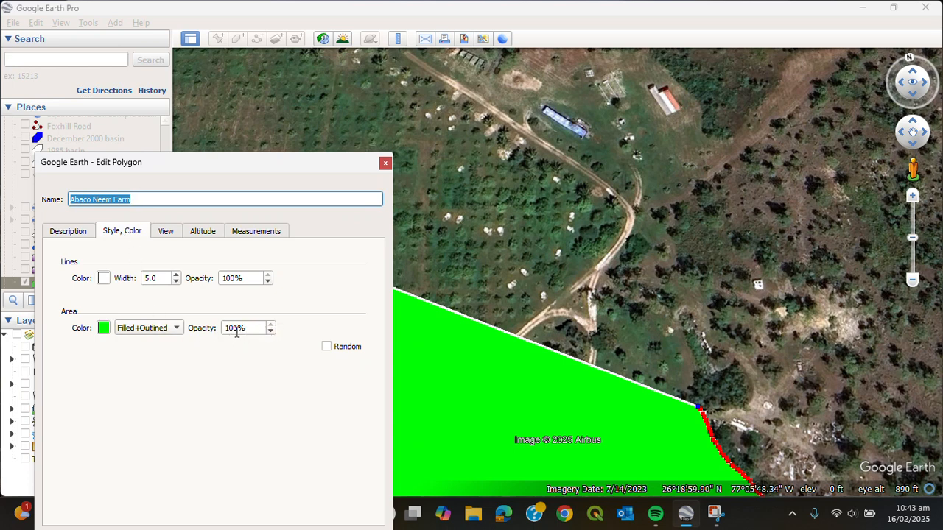
drag(238, 327, 223, 327)
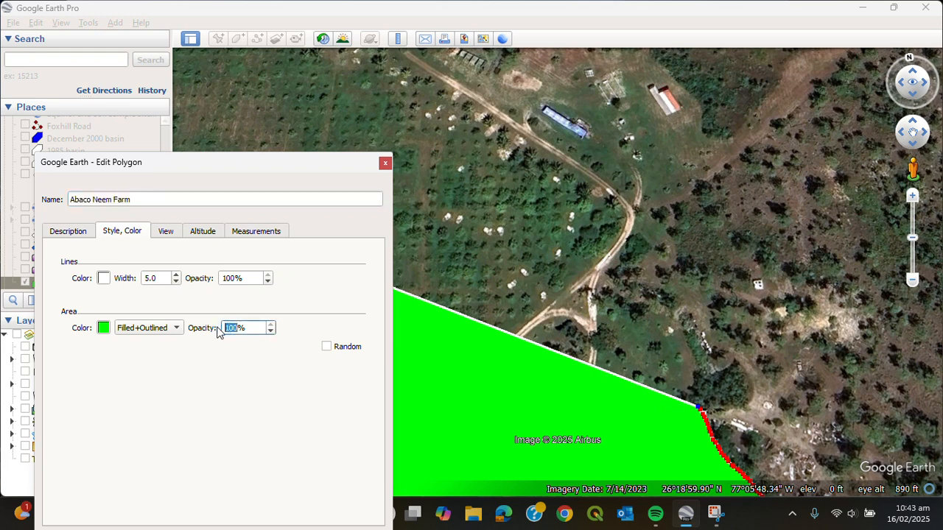
text(5)
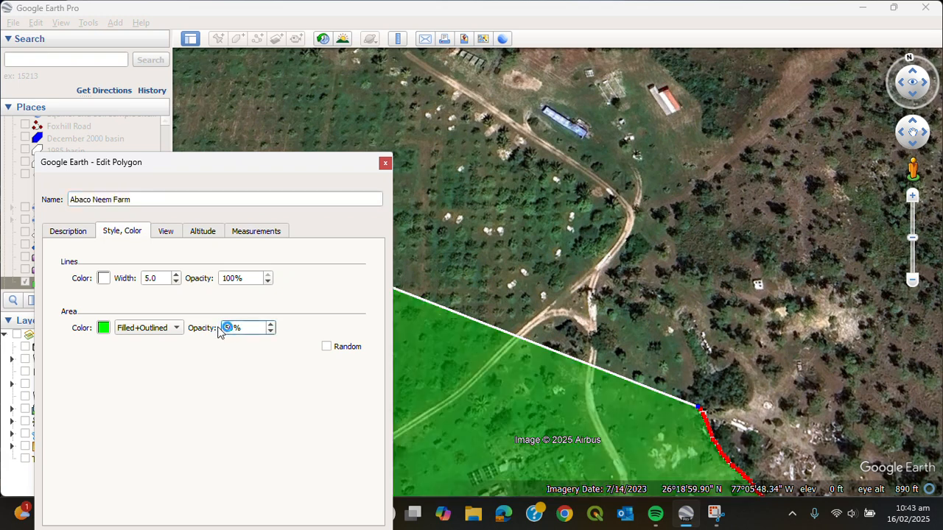
Step: Move the polygon dialog farther off the map and trace the farm's eastern edge freehand north to beside the red-roofed building
drag(300, 168, 254, 107)
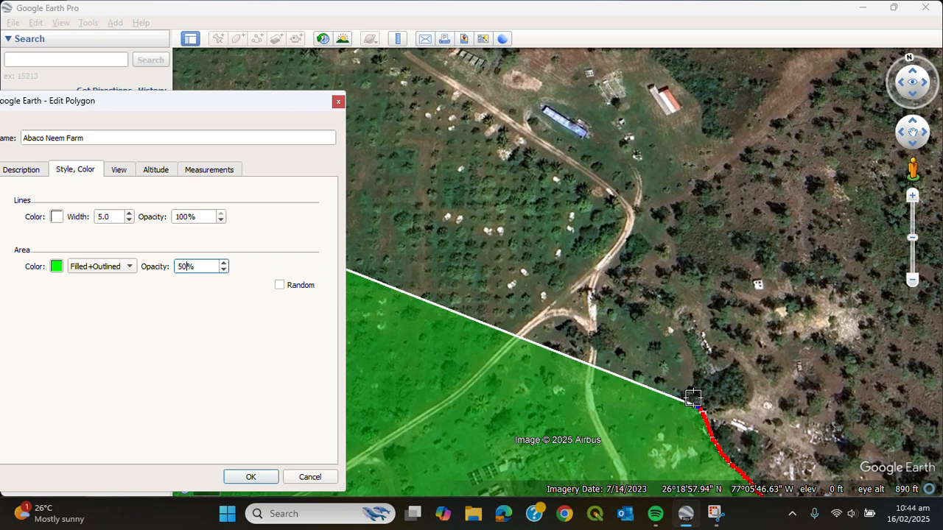
drag(692, 397, 710, 145)
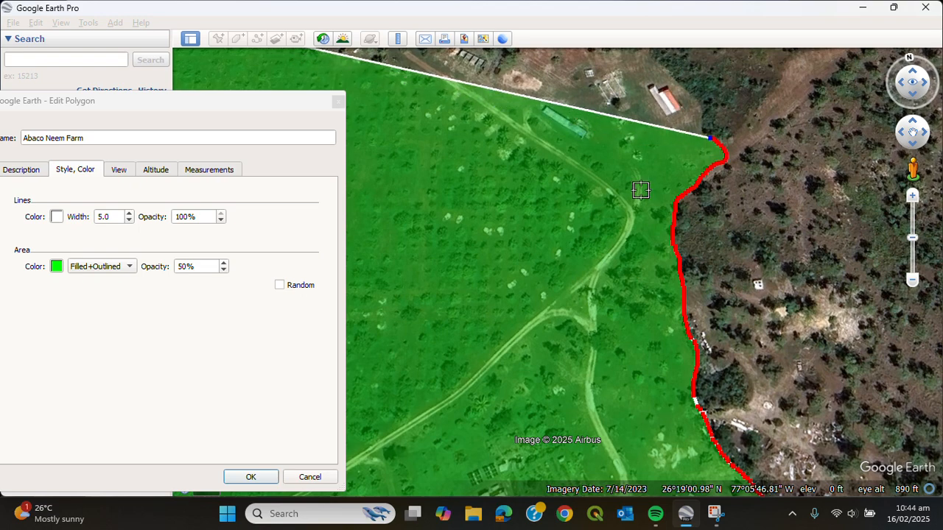
Step: Trace the outline freehand around the red-roofed building, northwest along the woodland edge, and past the bare patch to the field's northeast corner
key(Up)
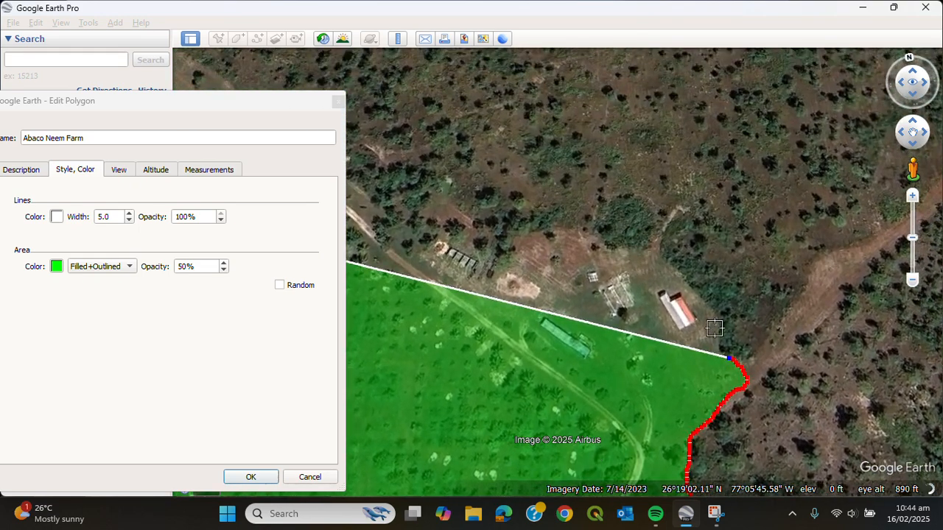
mouse_move(721, 354)
mouse_down()
mouse_move(713, 311)
mouse_move(659, 256)
mouse_move(546, 230)
mouse_move(417, 221)
mouse_up()
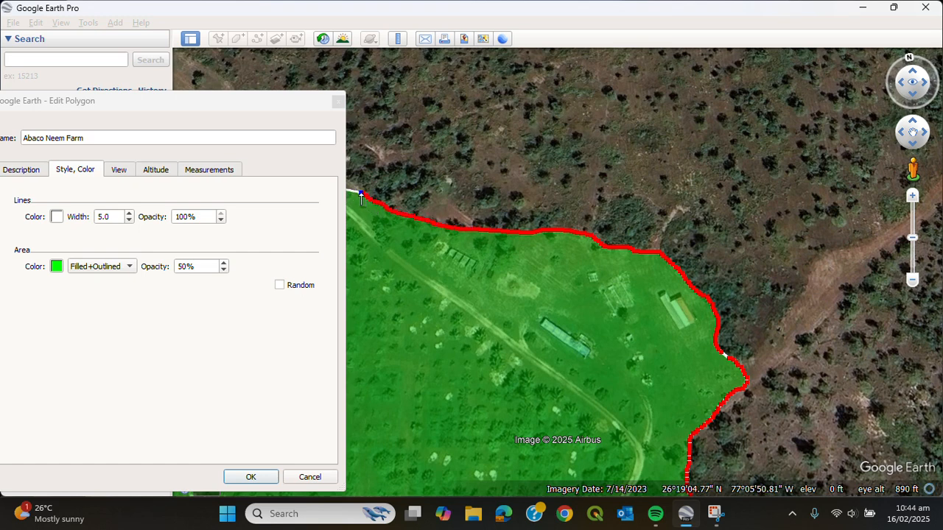
key(Left)
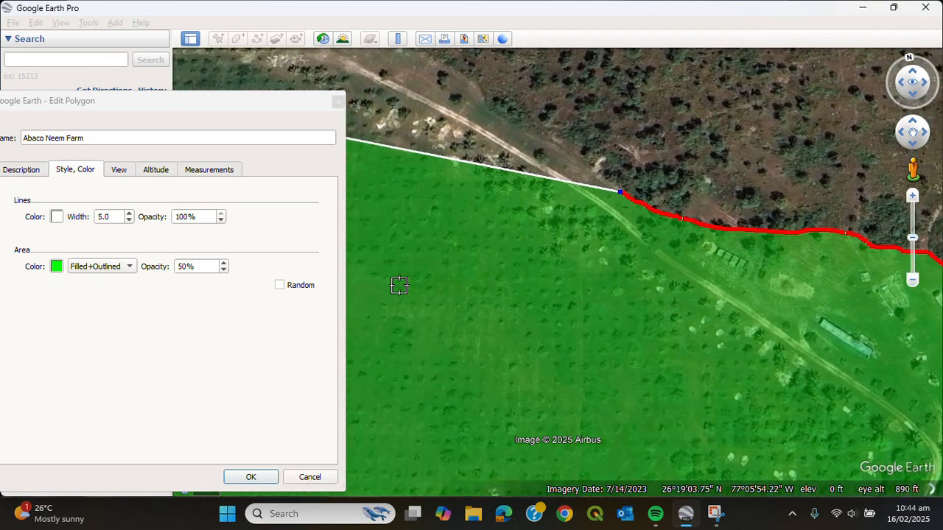
key(Up)
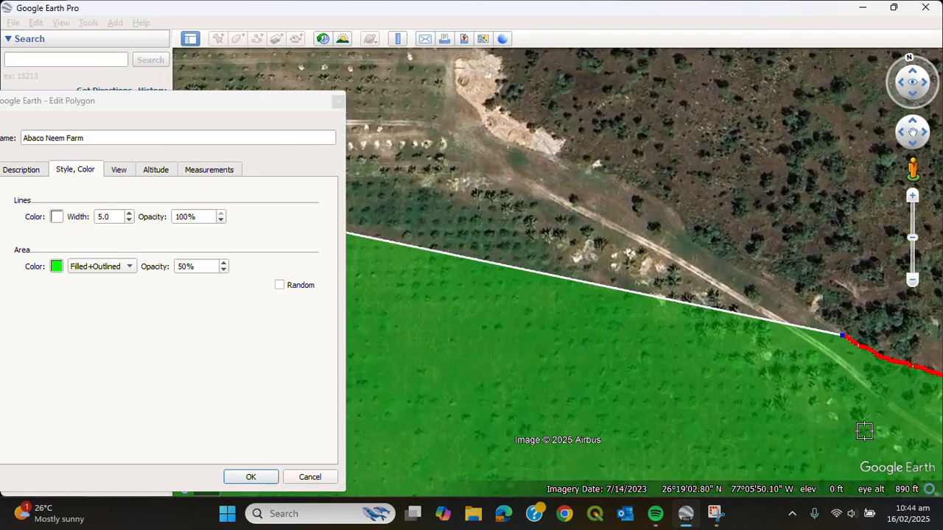
mouse_move(835, 328)
mouse_down()
mouse_move(774, 279)
mouse_move(705, 256)
mouse_move(656, 205)
mouse_move(555, 159)
mouse_up()
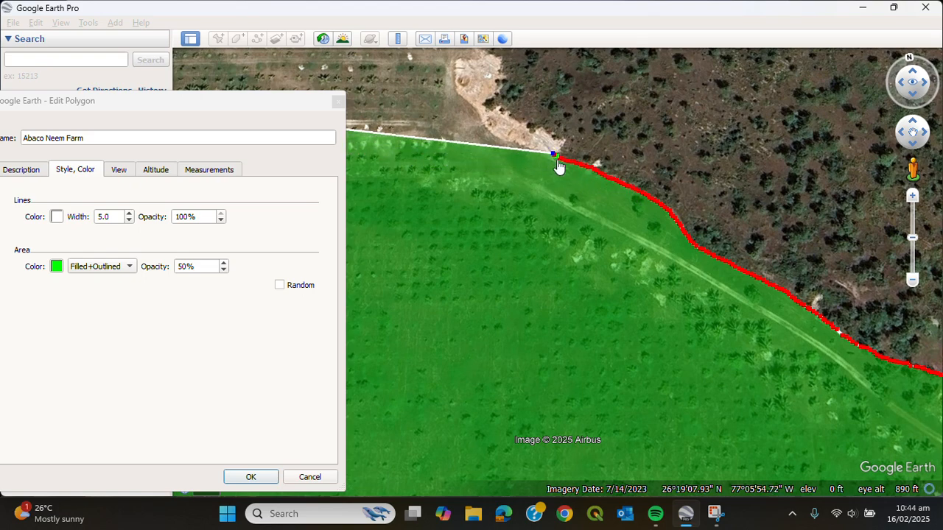
key(Up)
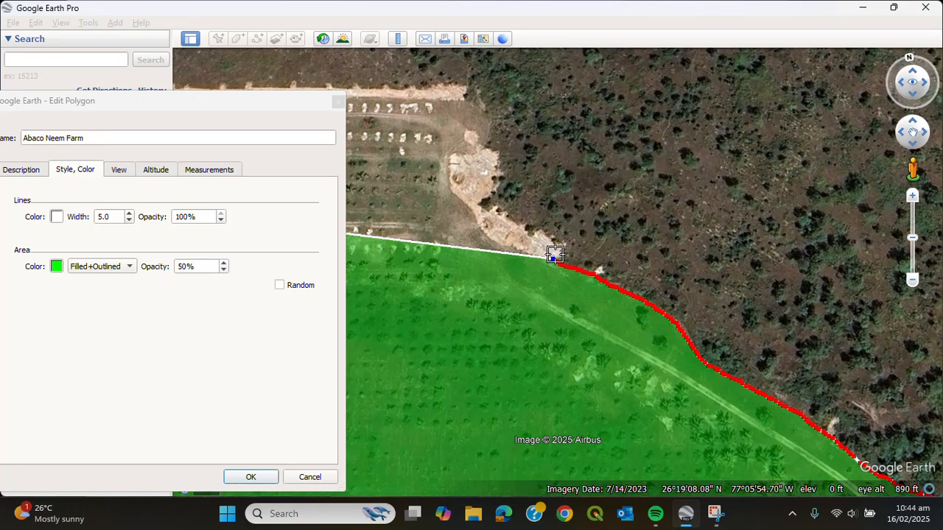
mouse_move(554, 254)
mouse_down()
mouse_move(560, 247)
mouse_move(488, 202)
mouse_move(496, 165)
mouse_move(488, 122)
mouse_move(464, 89)
mouse_up()
Step: Add a vertex partway along the farm's northern edge and trace the outline freehand west from it along the top planting row
key(Left)
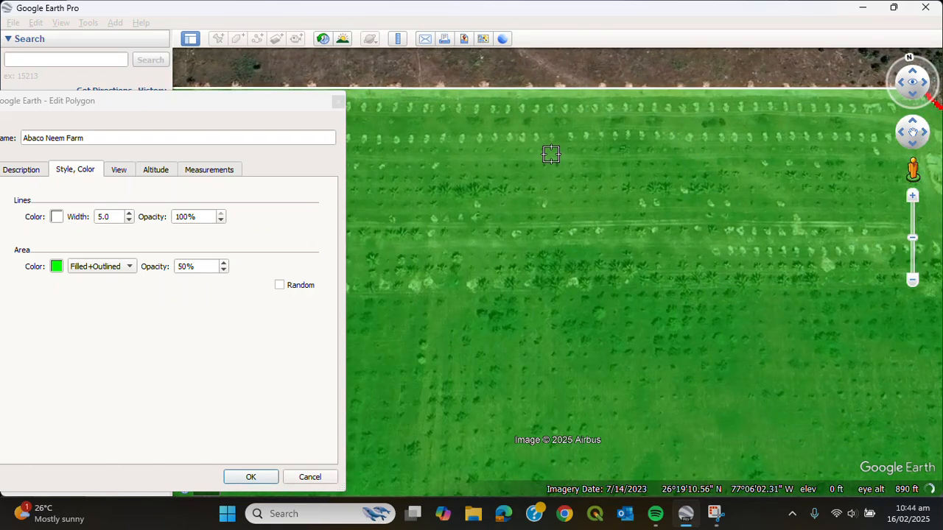
key(Up)
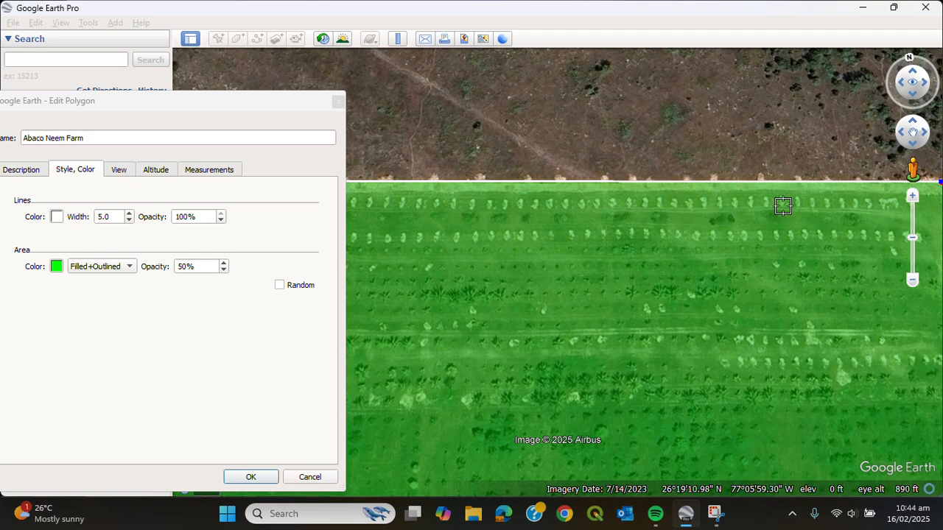
key(Left)
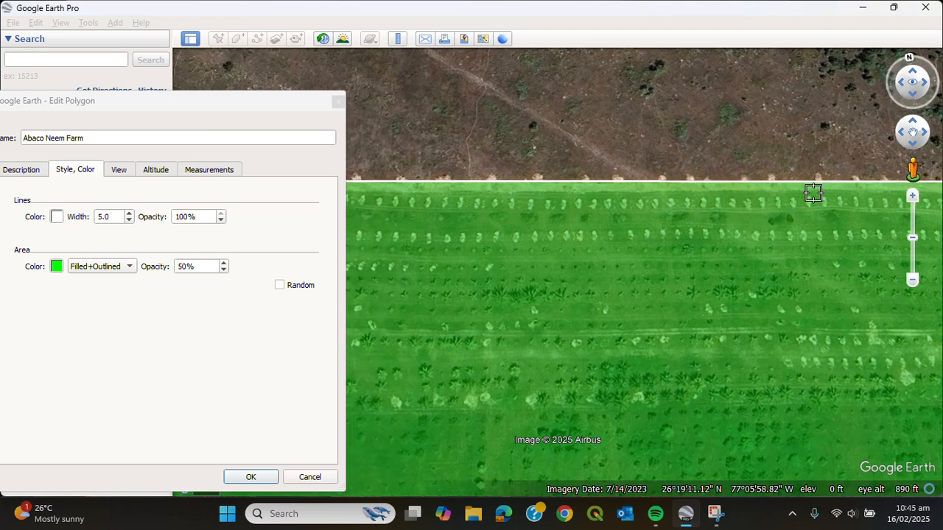
key(Left)
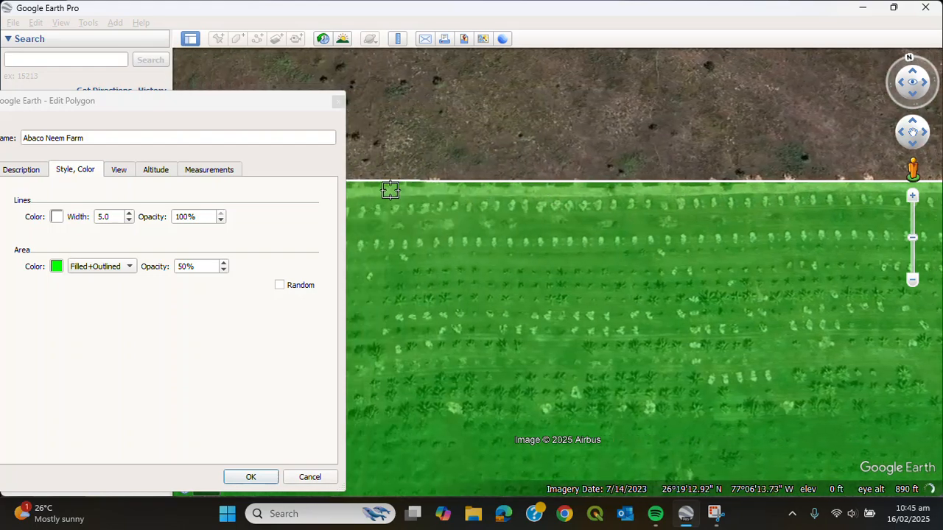
key(Left)
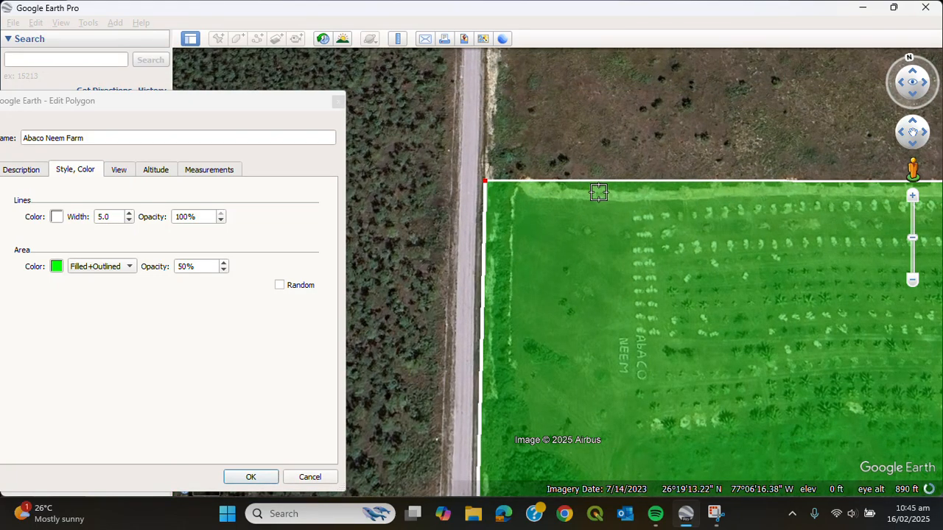
key(Right)
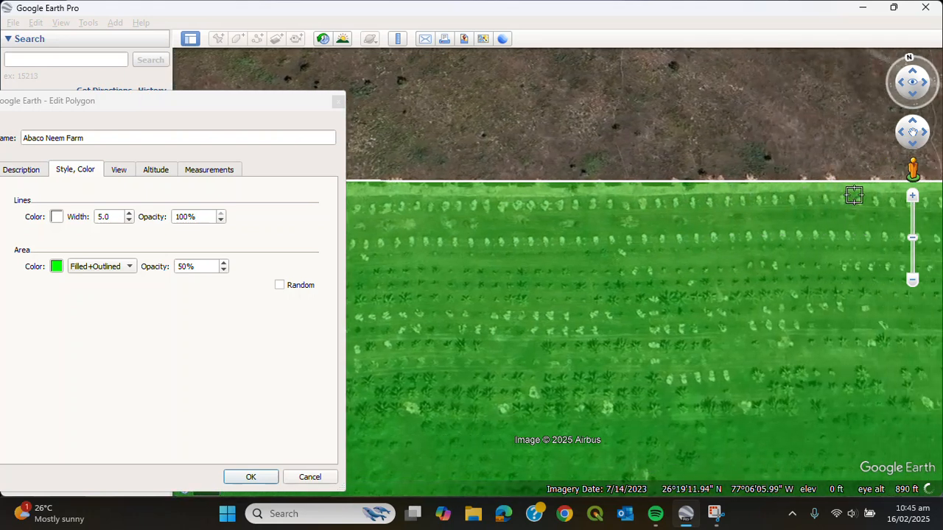
click(607, 181)
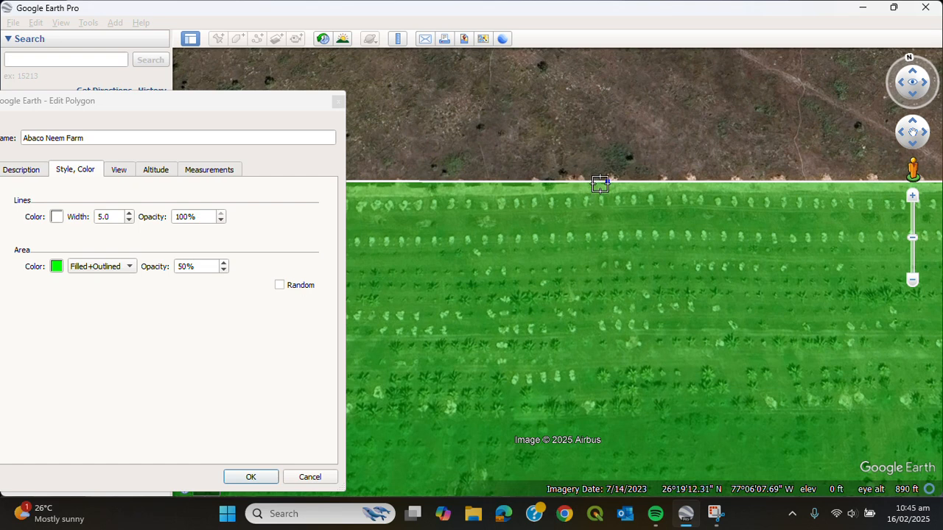
drag(597, 185, 392, 188)
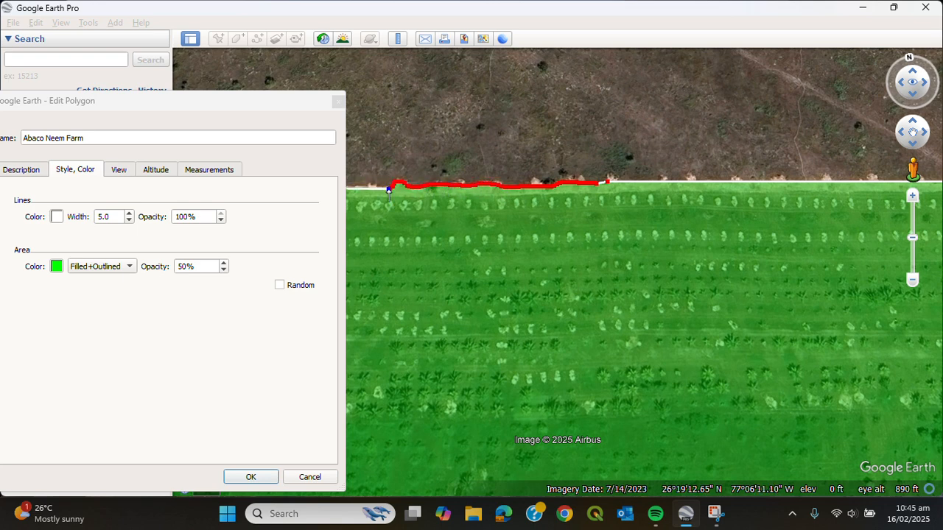
Step: Display the polygon's perimeter and area measurements, and trace the rest of the northern edge freehand west to near the roadside corner
key(Left)
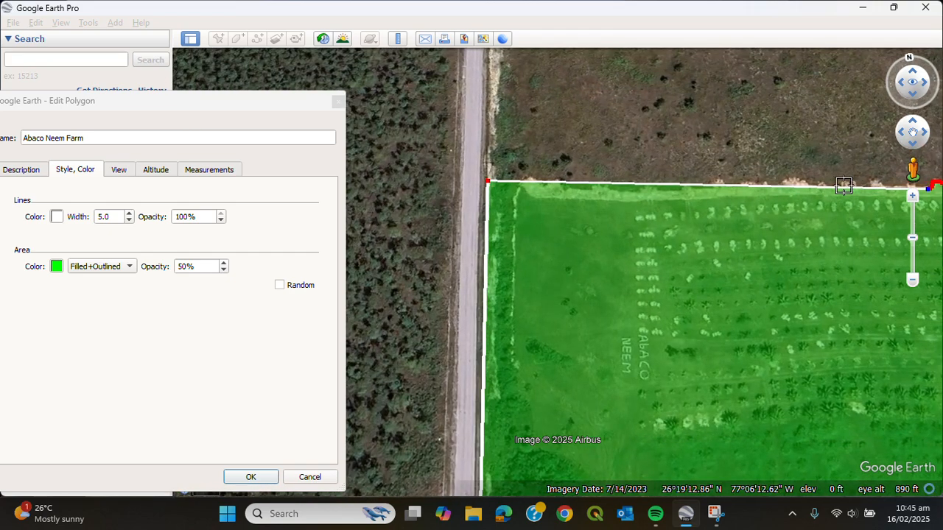
click(198, 173)
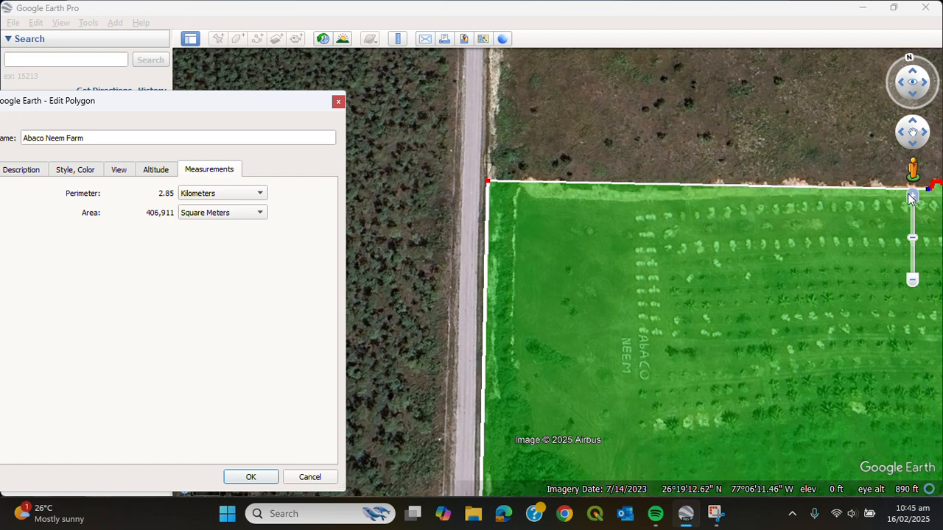
drag(897, 190, 867, 187)
drag(867, 190, 601, 189)
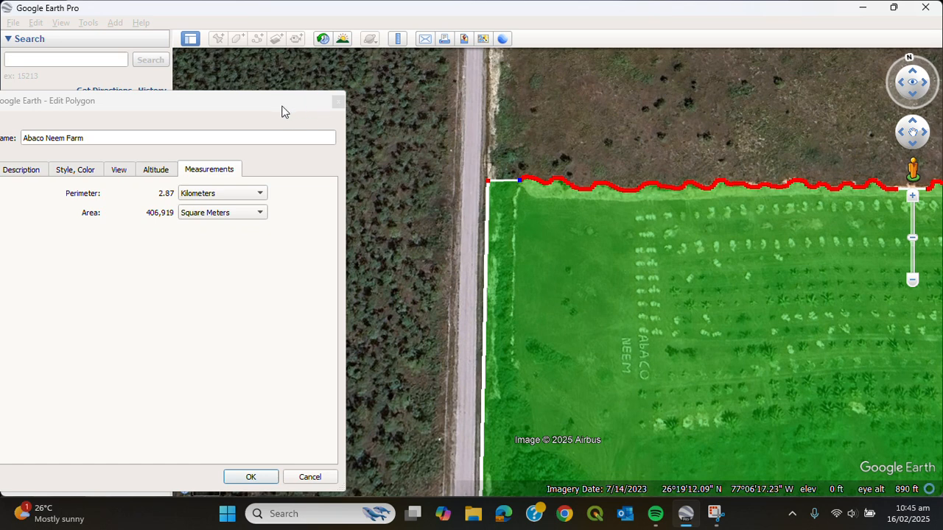
Step: Move the polygon dialog fully into view and save the Abaco Neem Farm polygon
drag(283, 112, 380, 105)
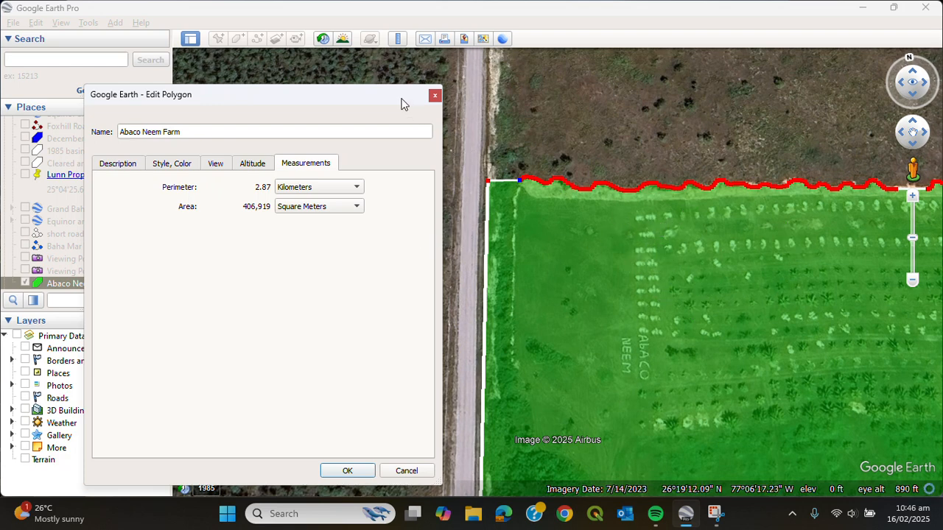
drag(361, 100, 375, 58)
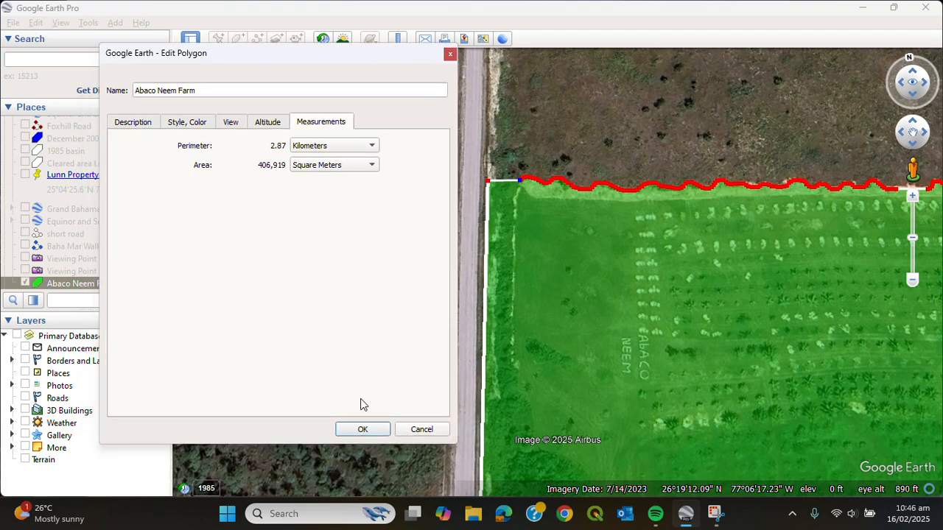
click(361, 431)
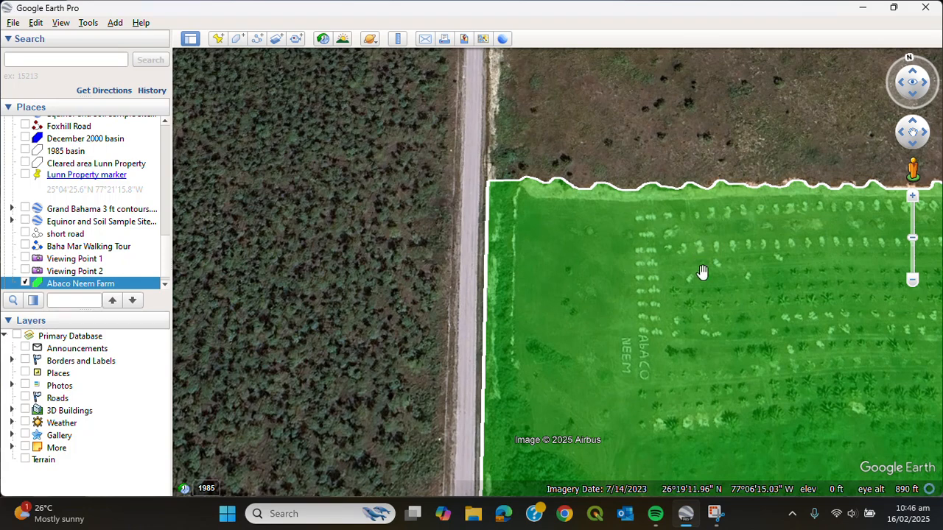
Step: Examine the saved farm polygon up close around the Abaco Neem ground lettering and its entire outline from higher up
scroll(745, 318, up, 2)
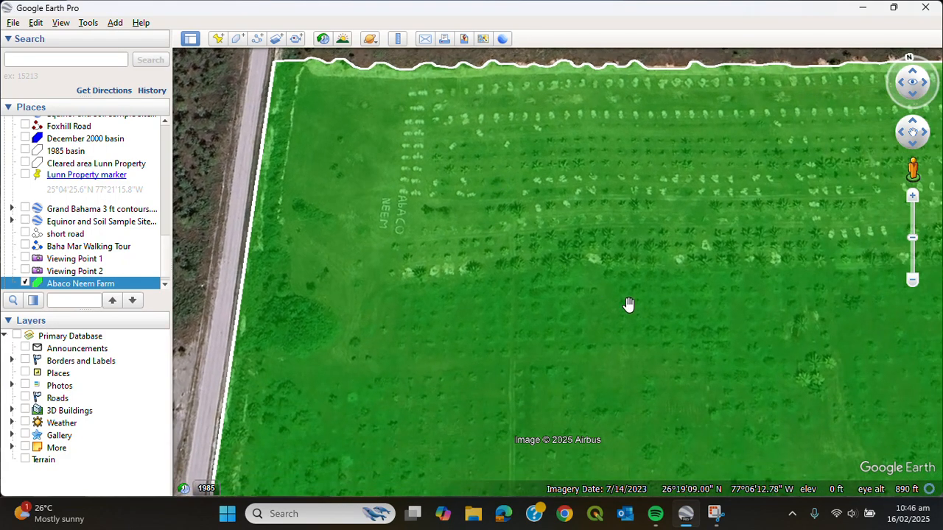
scroll(624, 302, up, 1)
scroll(625, 302, down, 2)
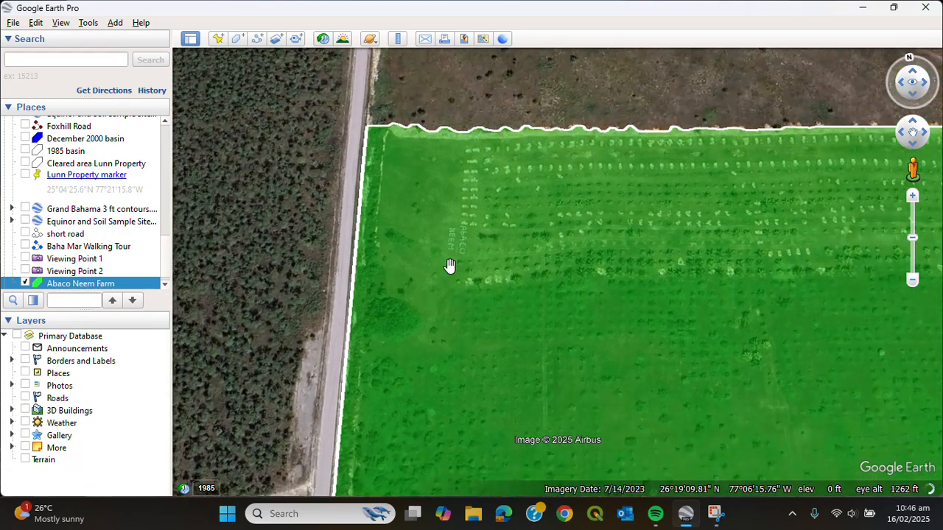
scroll(439, 233, up, 2)
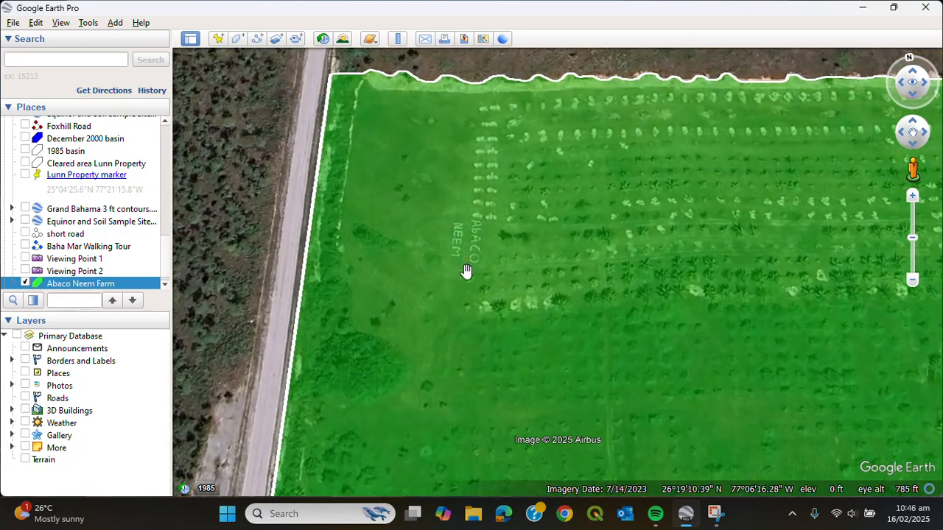
scroll(669, 346, down, 2)
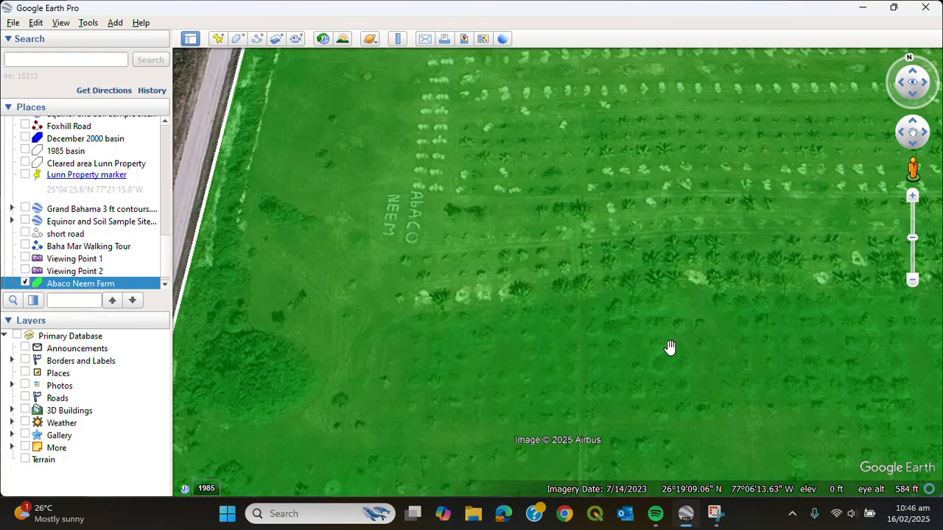
scroll(791, 364, down, 2)
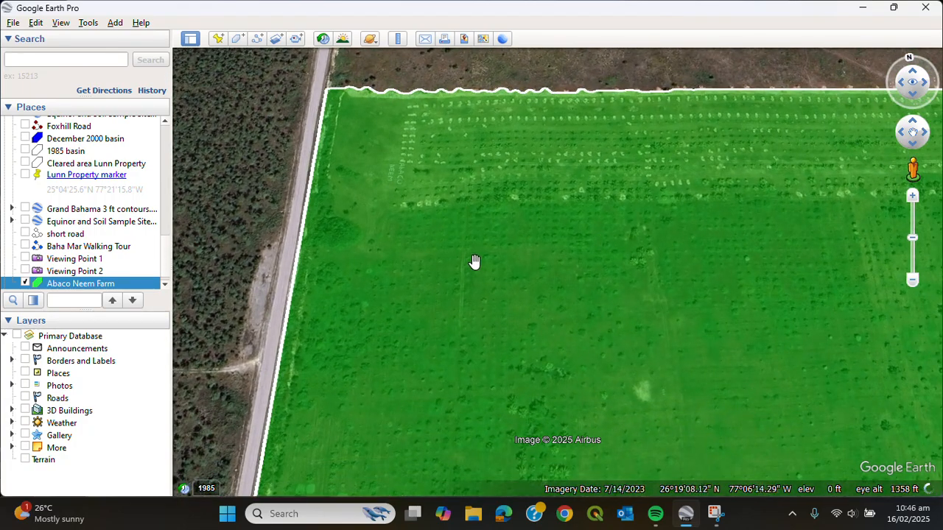
scroll(625, 284, down, 3)
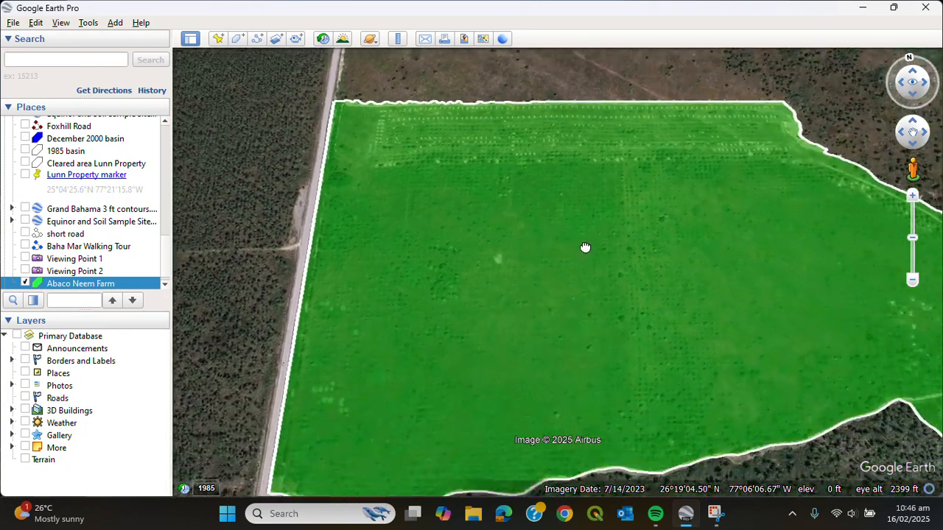
scroll(740, 258, down, 1)
scroll(709, 297, down, 1)
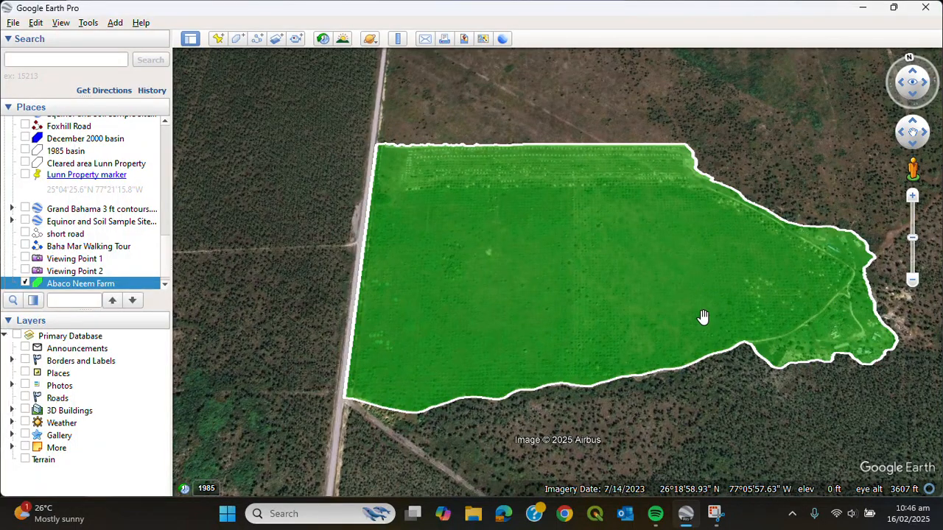
Step: Start a new placemark with the blue question-mark circle icon and position it on the pale-roofed buildings beside the garden rows in the farm's southeast
scroll(438, 226, up, 3)
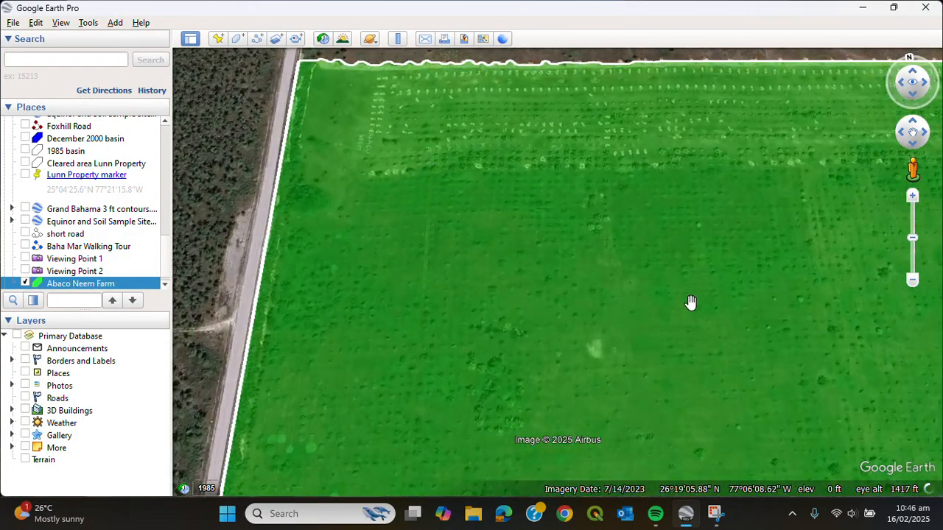
scroll(597, 327, up, 1)
drag(738, 368, 361, 151)
drag(656, 265, 474, 346)
drag(634, 263, 533, 337)
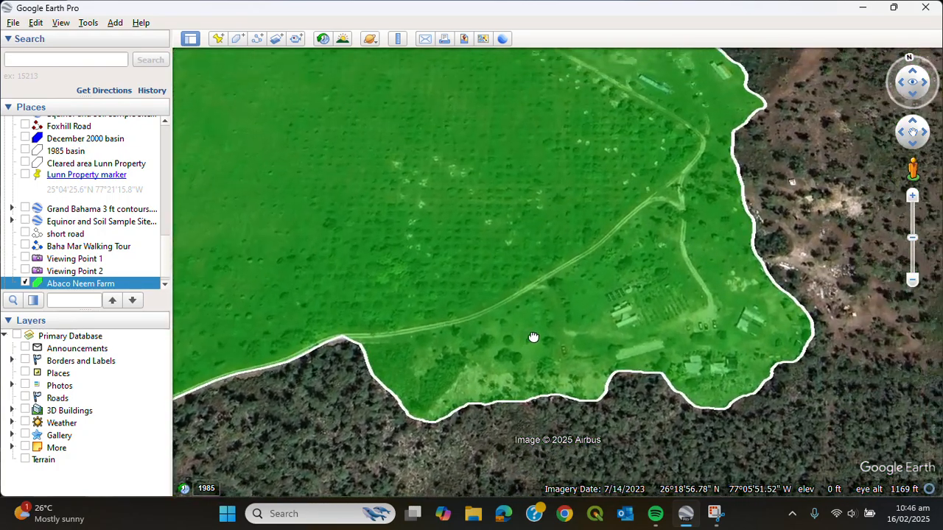
scroll(657, 343, up, 3)
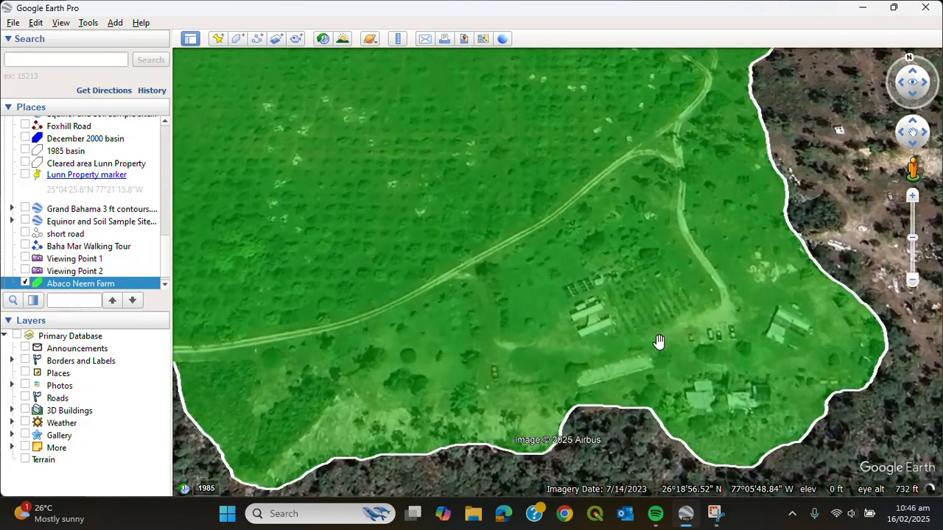
scroll(567, 317, up, 1)
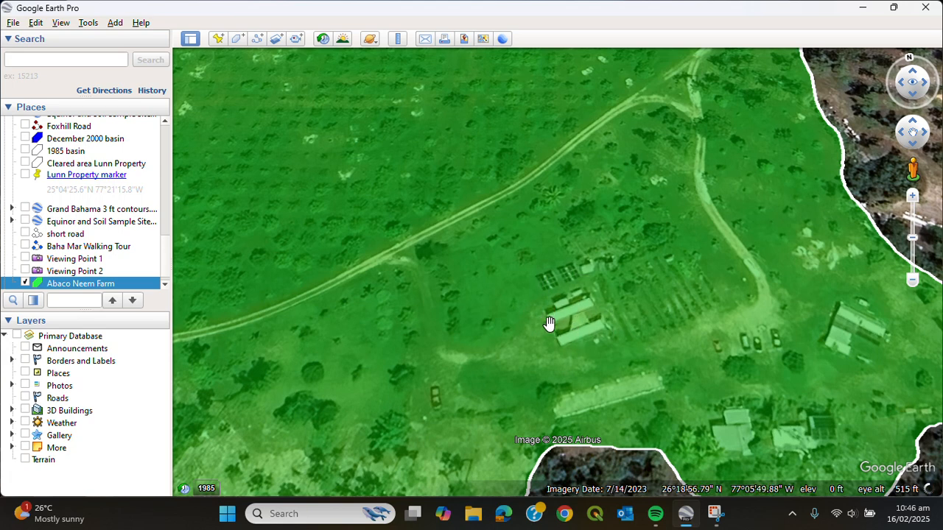
click(218, 38)
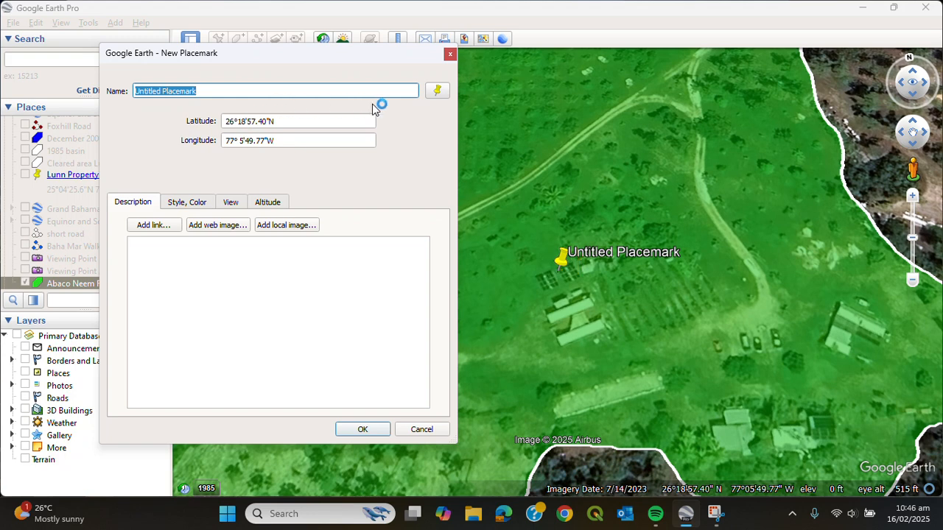
click(436, 91)
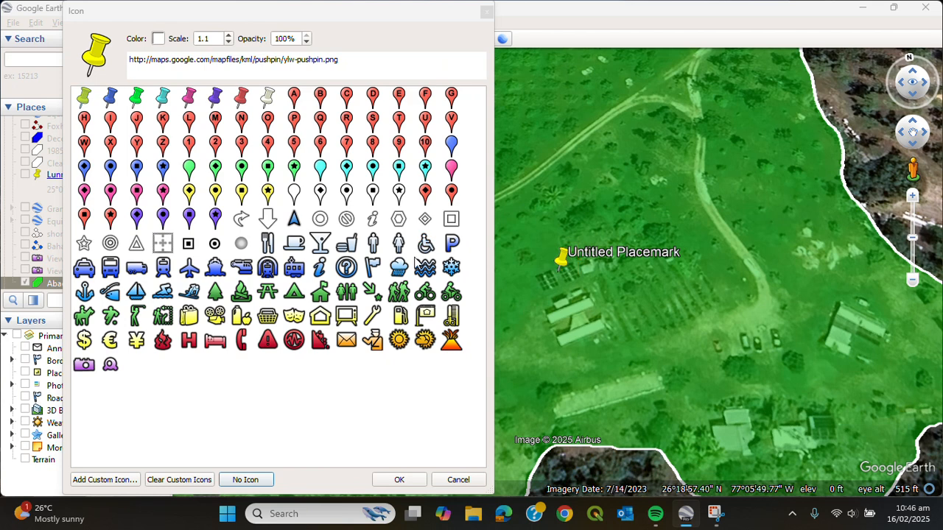
click(346, 268)
drag(562, 258, 581, 308)
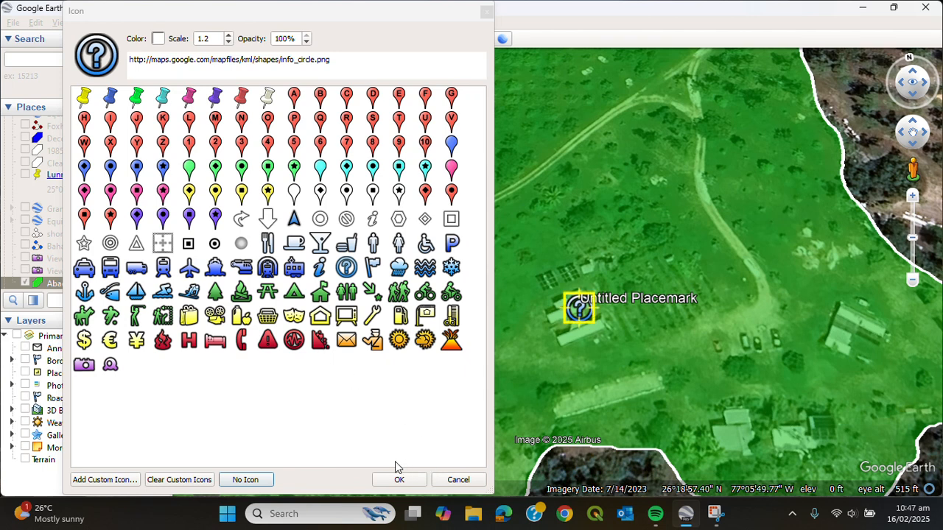
click(404, 483)
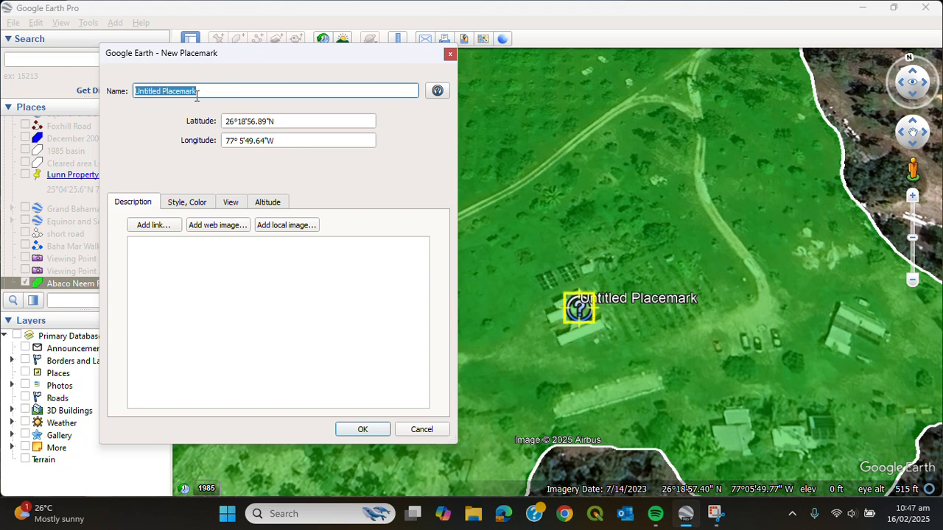
Step: Name the placemark on the pale-roofed buildings "Abaco Neem Factory" and save it
text(Abaco )
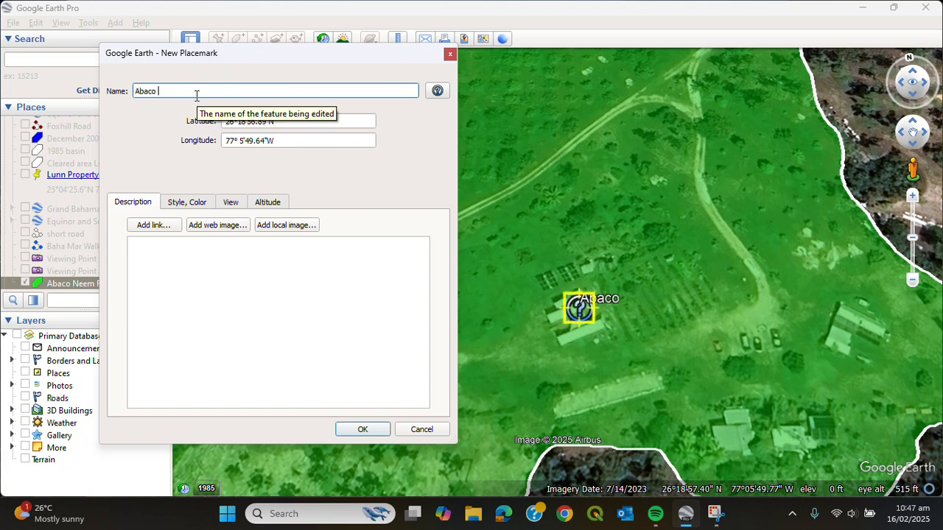
text(Neem)
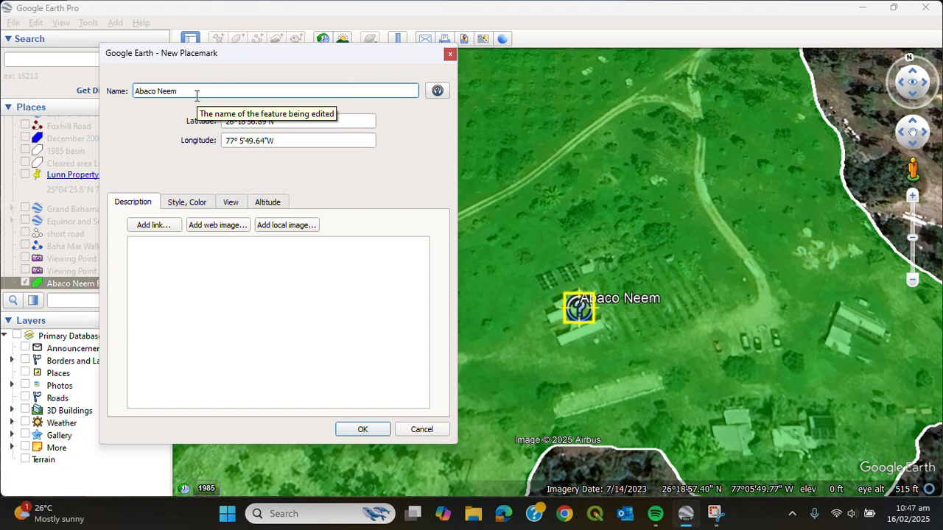
text( Factory)
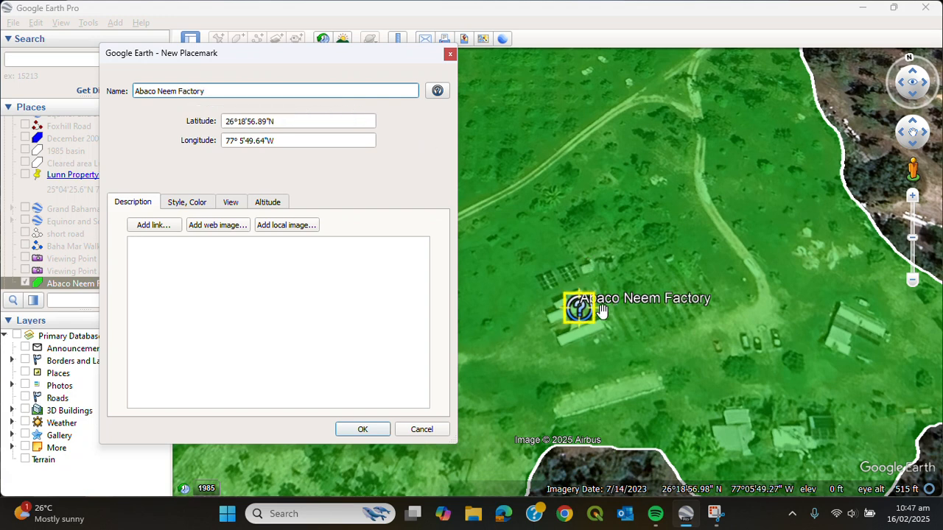
click(267, 254)
click(368, 435)
Step: Start another placemark in the farm's southeast and give it the fork-and-knife dining icon
drag(705, 351, 534, 240)
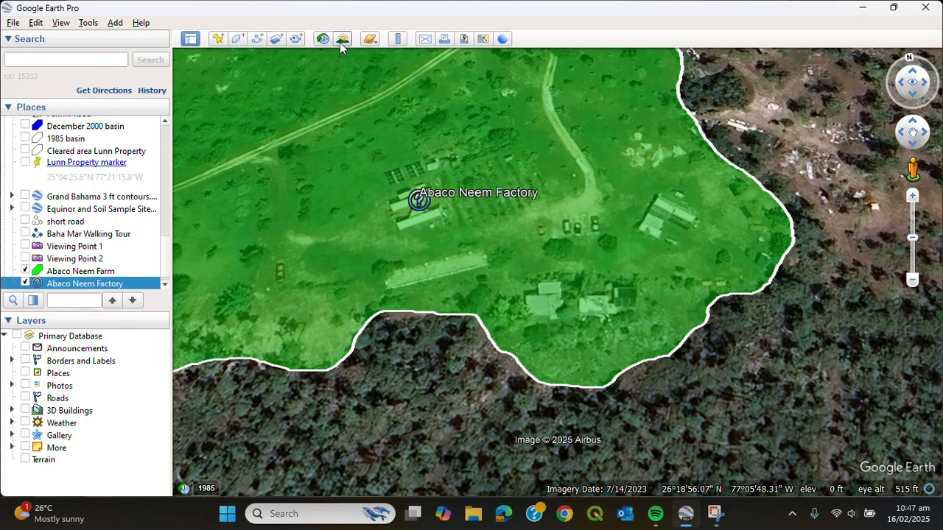
click(218, 38)
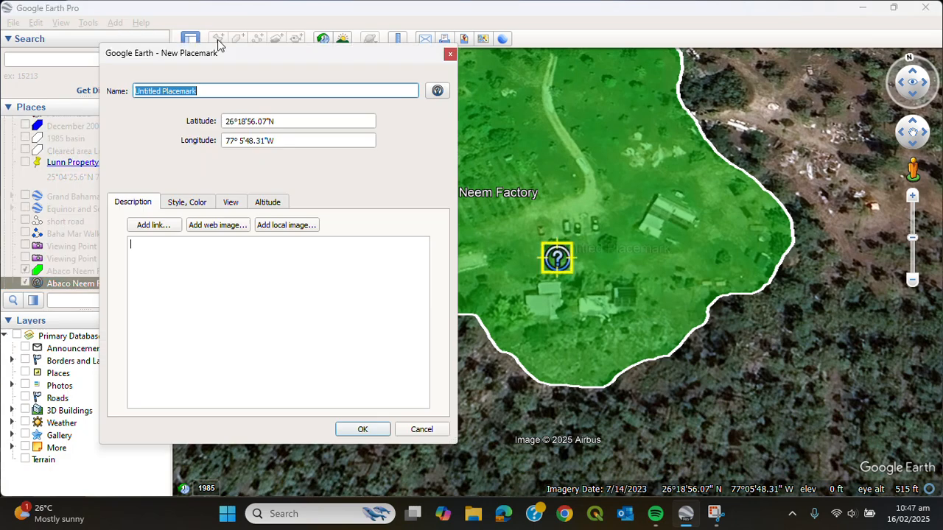
click(436, 92)
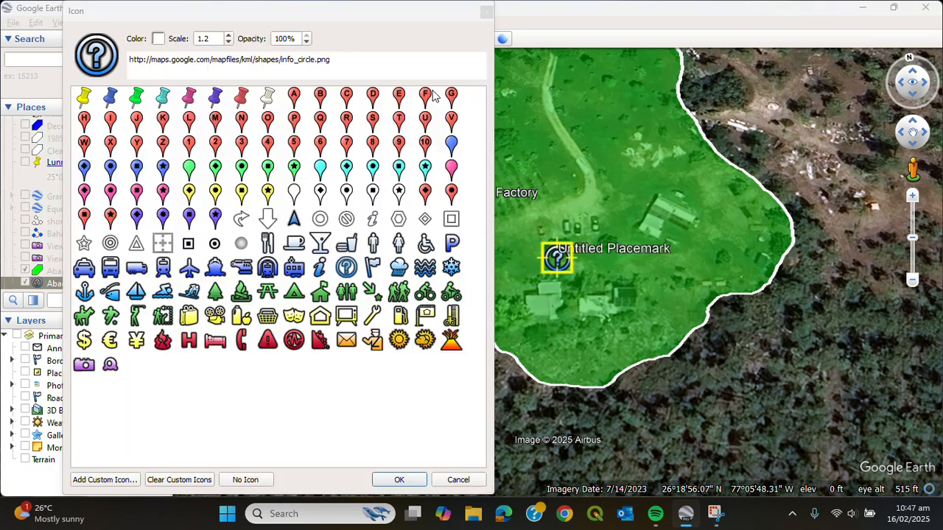
click(348, 245)
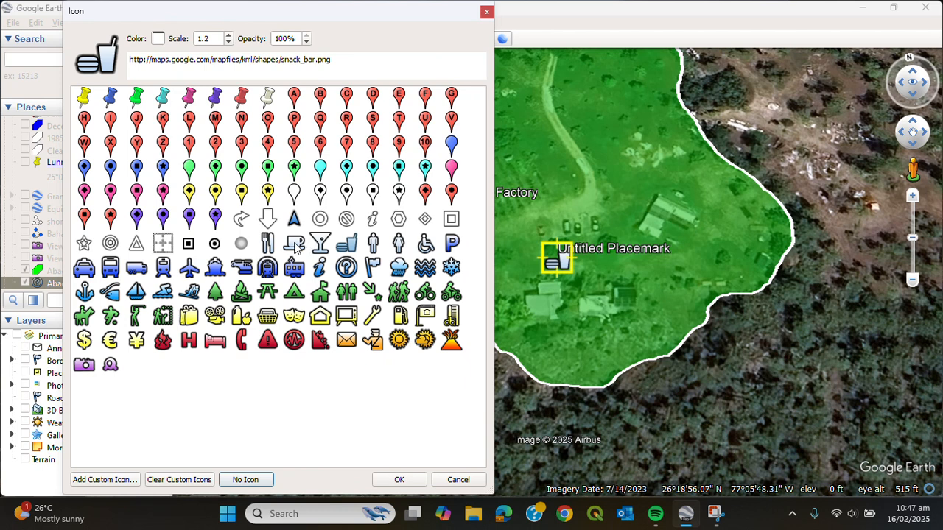
click(296, 247)
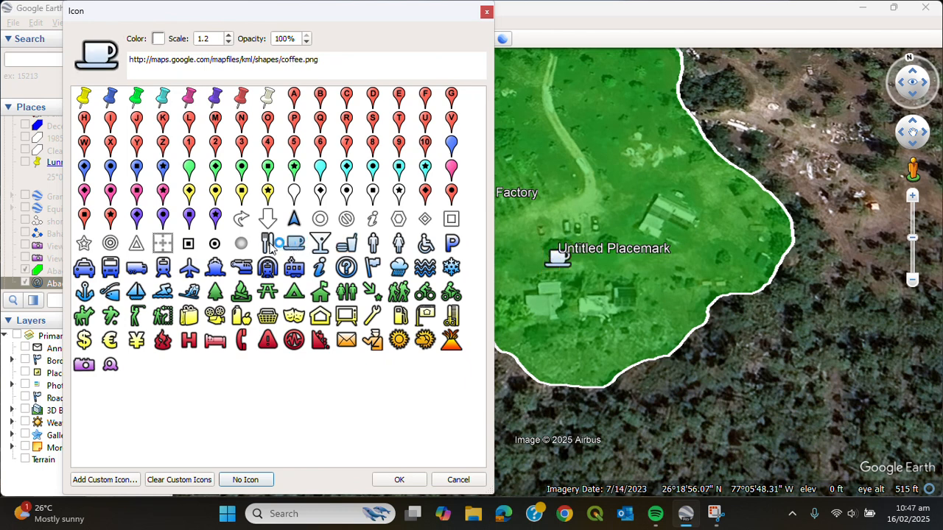
click(268, 246)
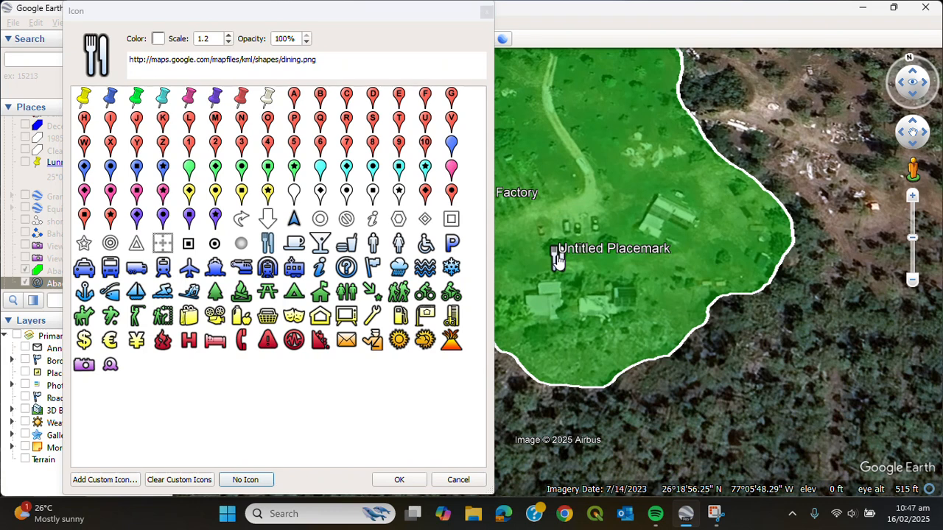
Step: Position the dining placemark at the northeast edge of the eastern of the two southern buildings and accept the icon
drag(558, 259, 612, 315)
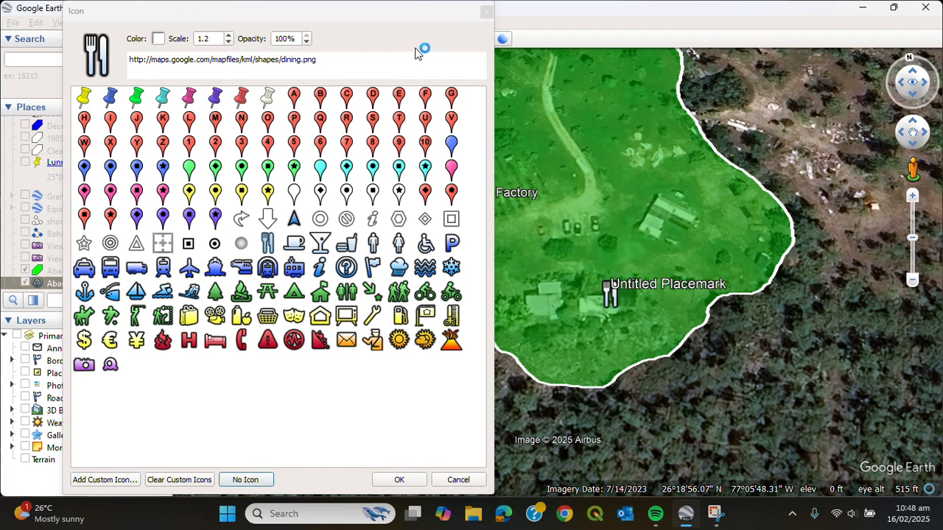
scroll(616, 293, down, 2)
scroll(616, 293, up, 3)
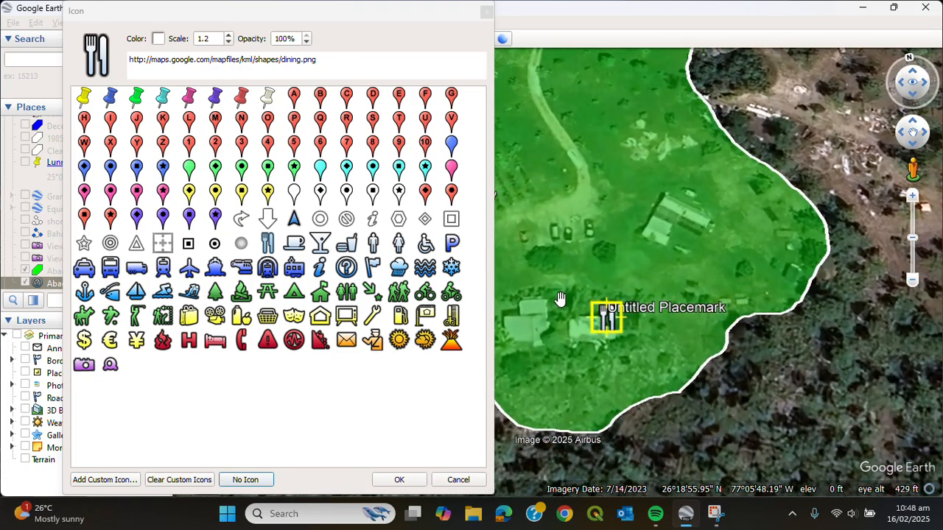
drag(562, 263, 667, 172)
scroll(712, 243, up, 2)
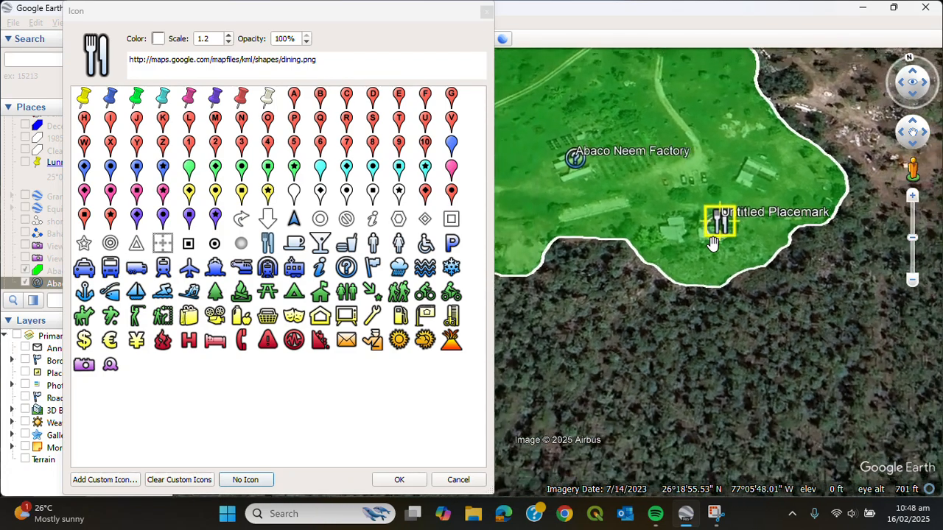
scroll(707, 240, up, 3)
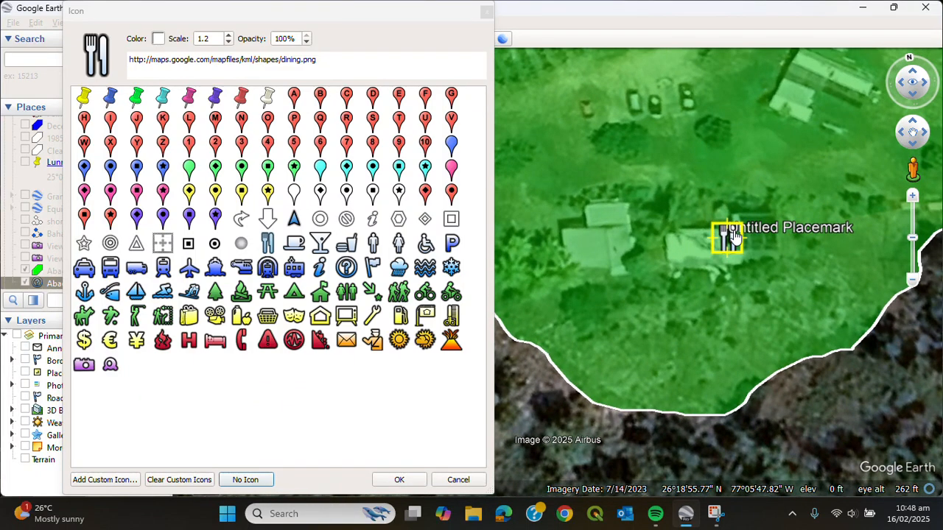
drag(733, 235, 733, 249)
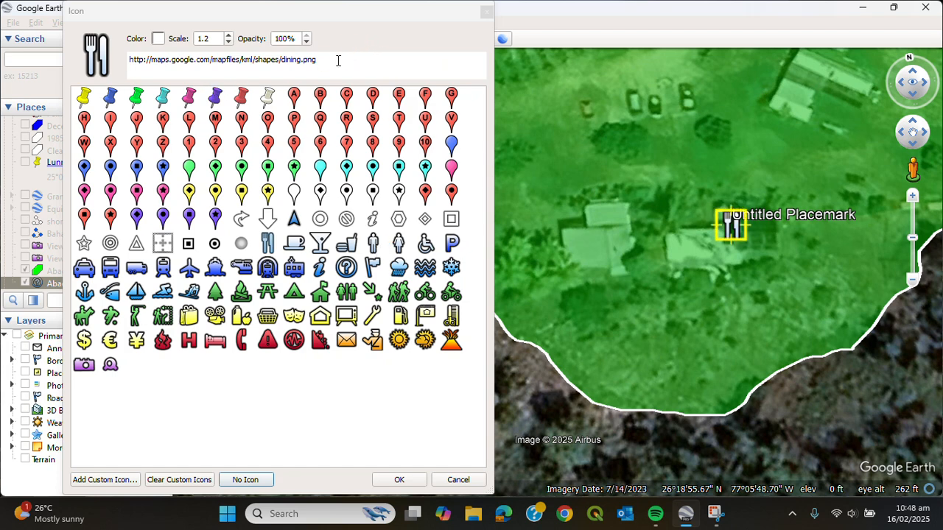
click(399, 479)
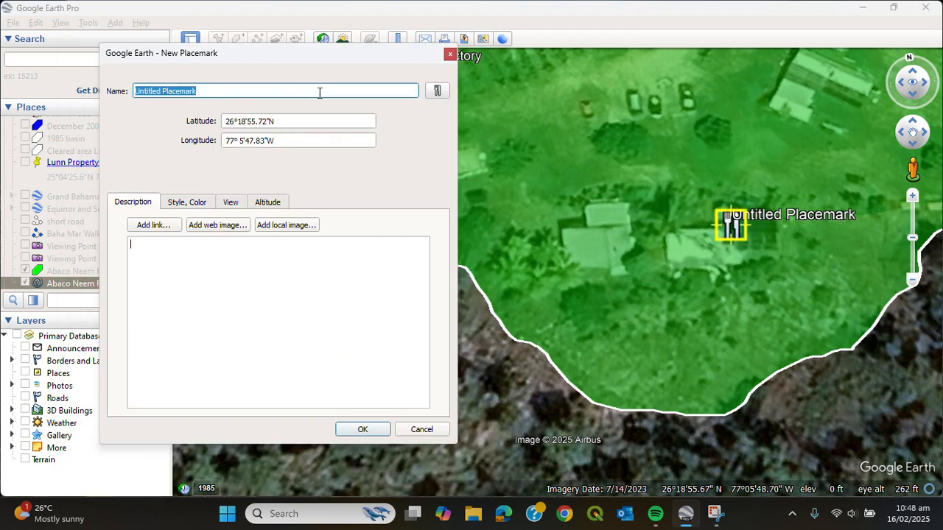
Step: Name the dining placemark "Neem Farm kitchen" and save it
text(Neem)
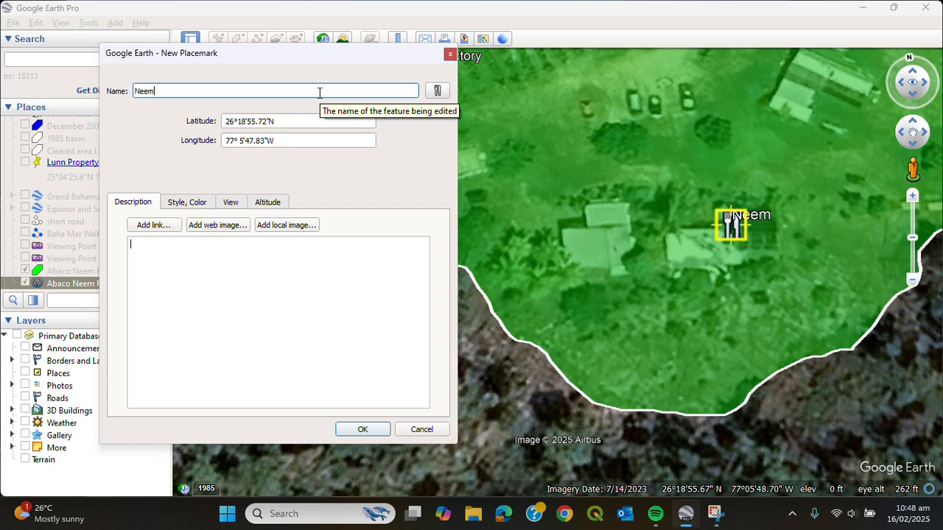
text( Farm kitchen)
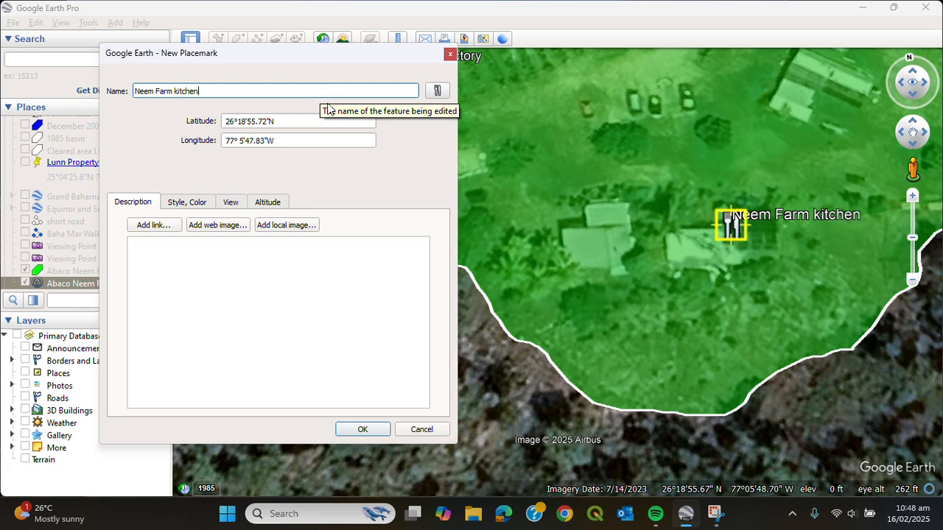
key(Tab)
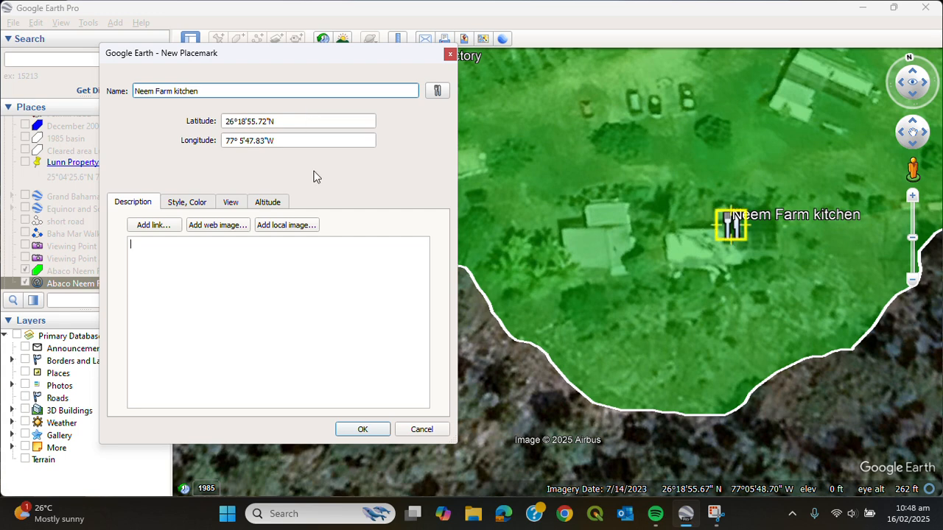
click(362, 429)
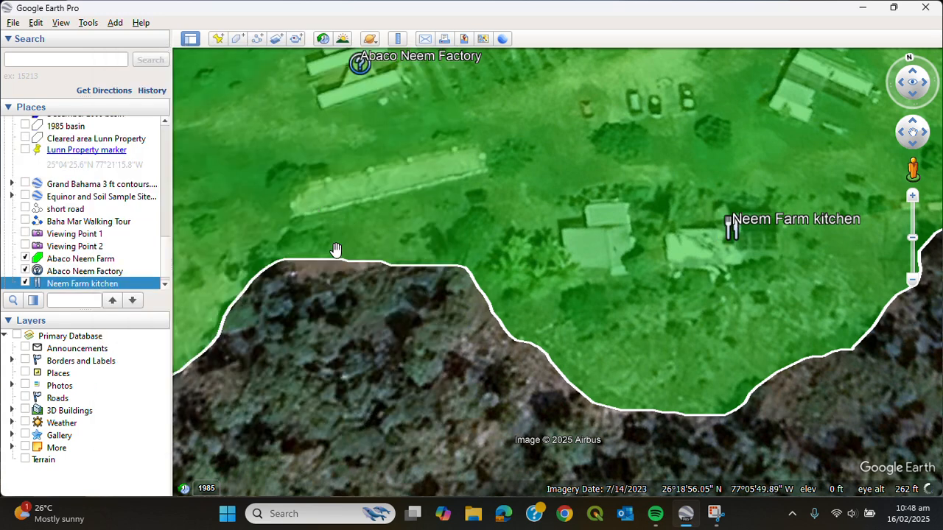
Step: Add a placemark without a name, using the man icon, on the kitchen building just southwest of the dining marker
click(218, 40)
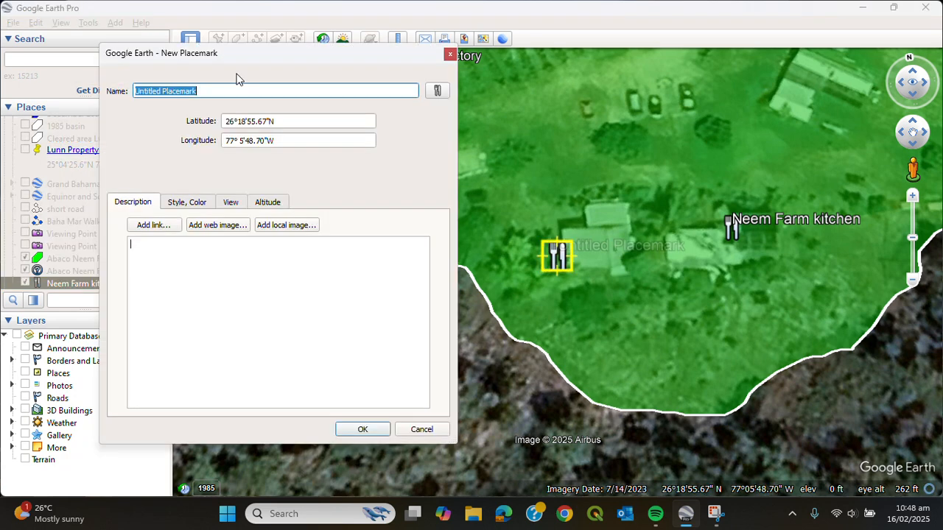
click(436, 91)
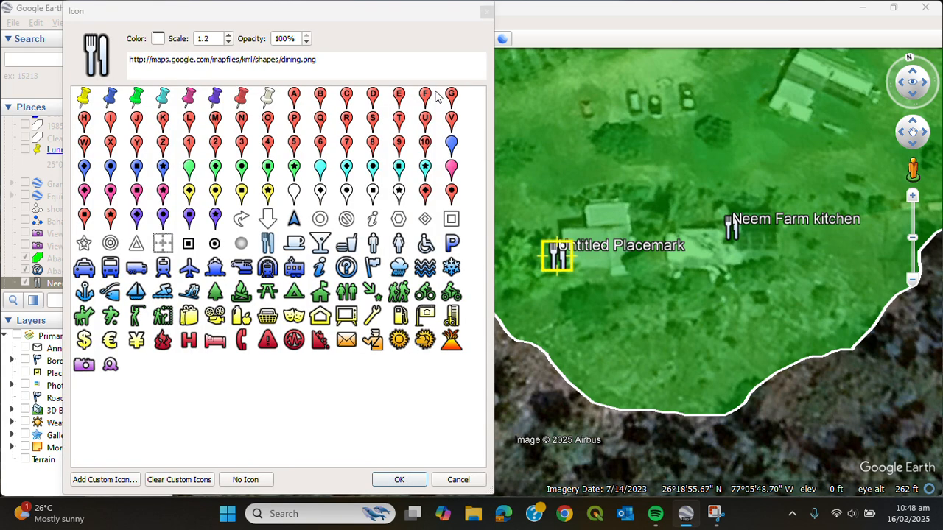
click(373, 248)
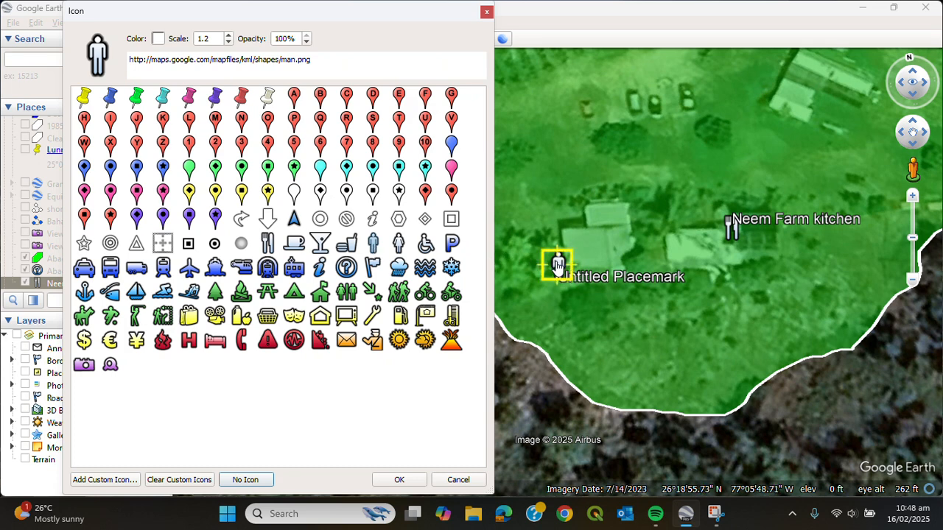
drag(559, 278, 706, 277)
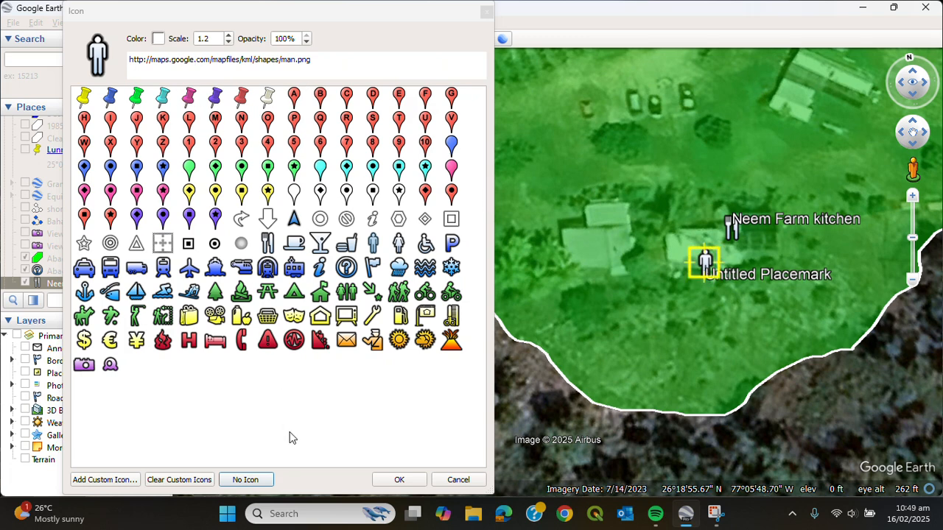
click(399, 479)
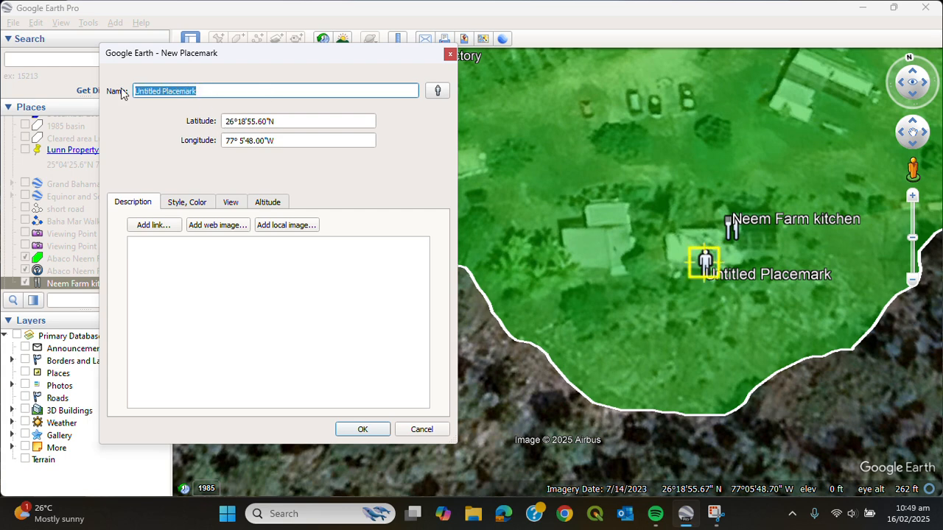
key(BackSpace)
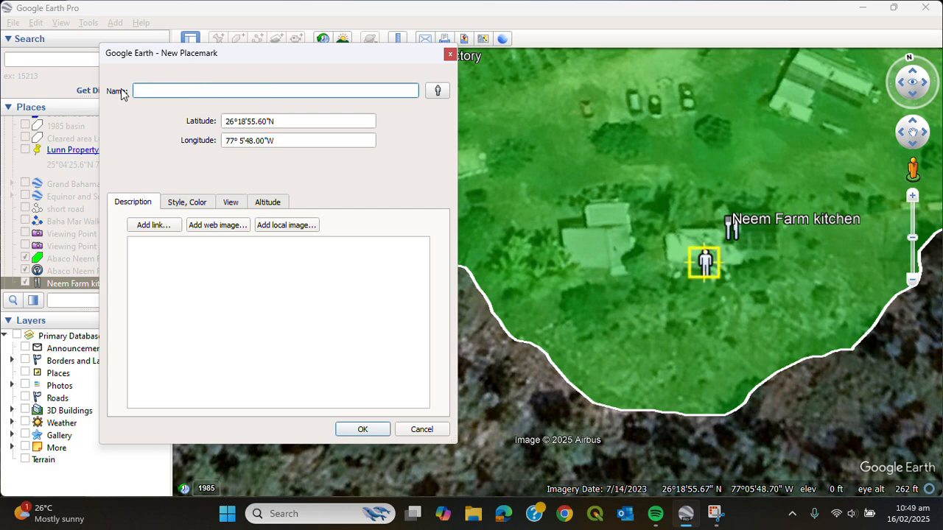
click(377, 434)
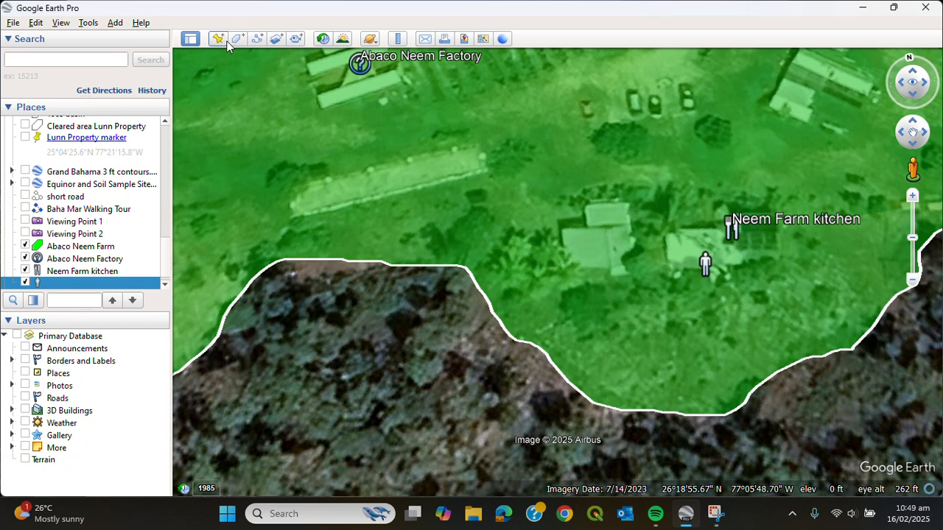
Step: Start a placemark with the woman icon, place it directly east of the man marker, and clear its name
click(219, 39)
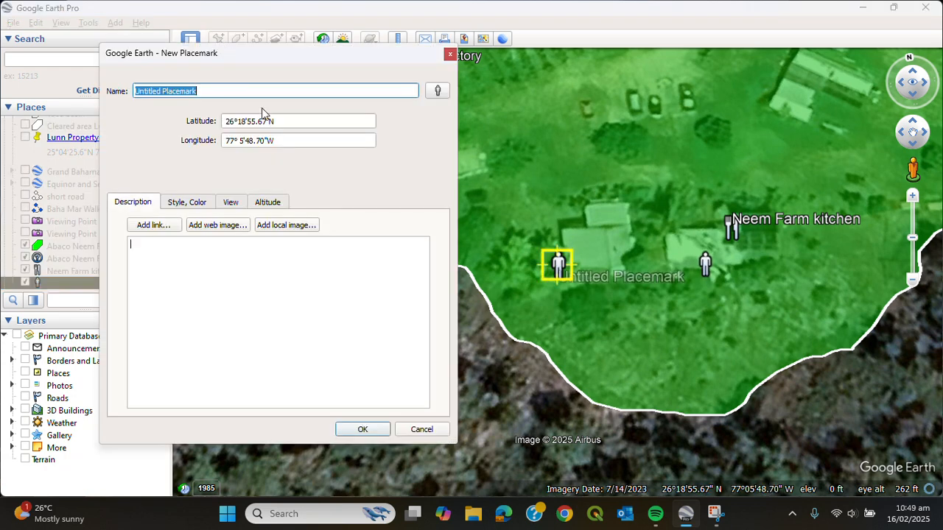
click(437, 92)
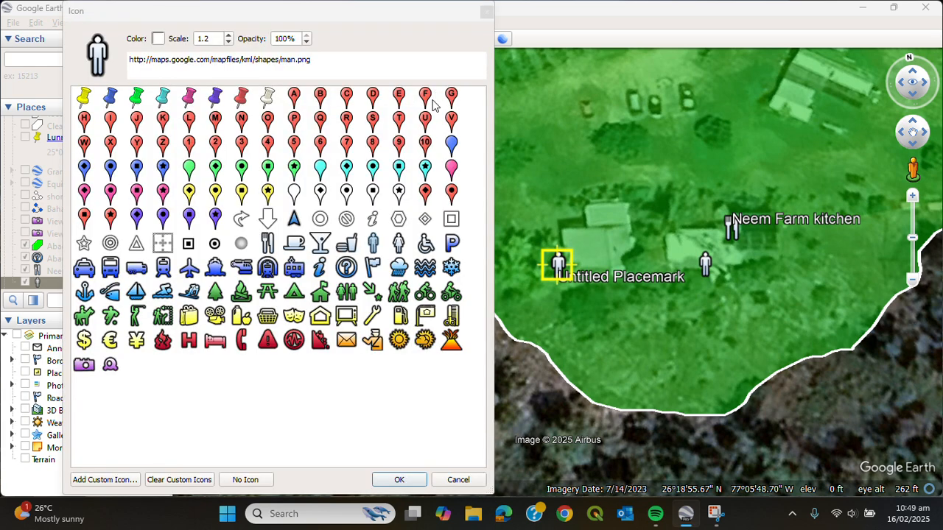
click(400, 251)
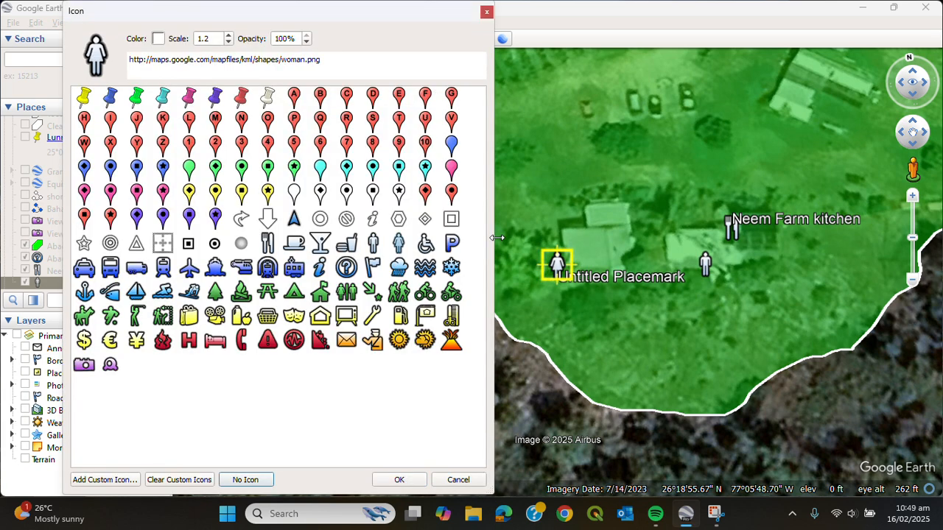
drag(558, 273, 722, 278)
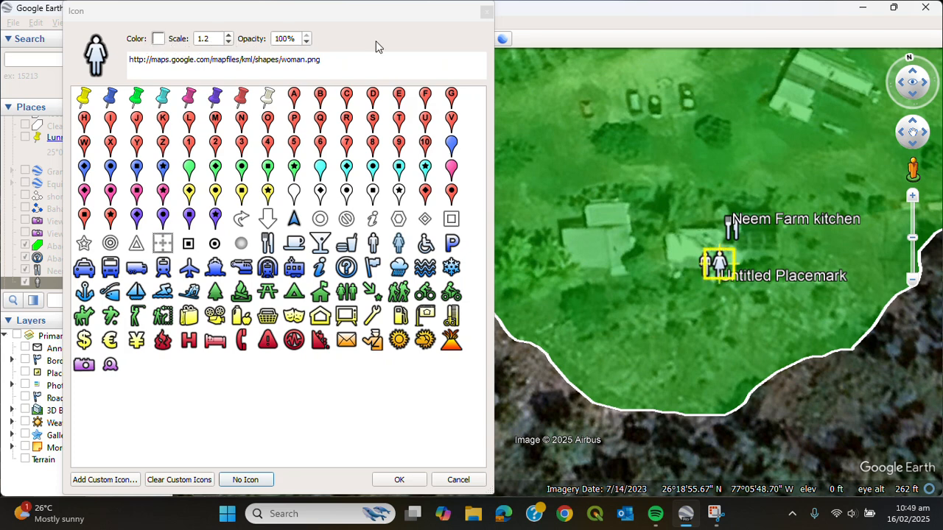
click(399, 480)
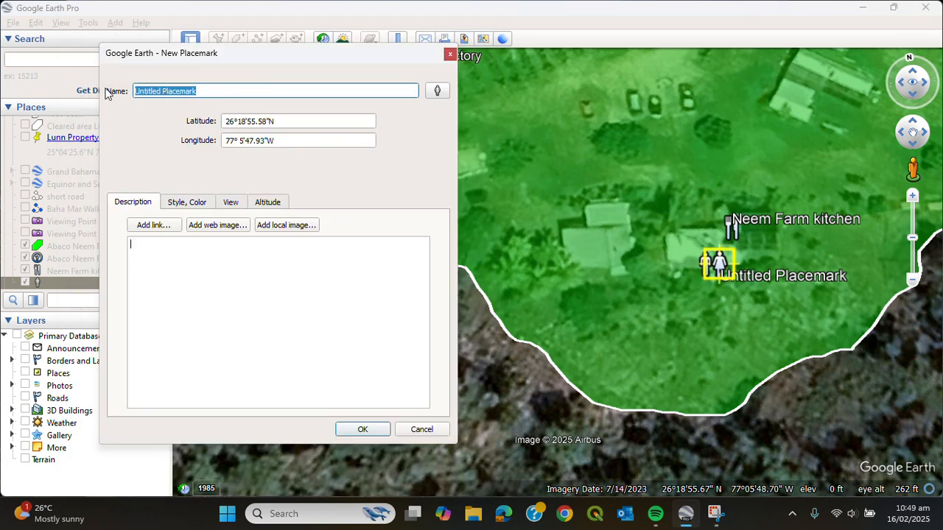
key(BackSpace)
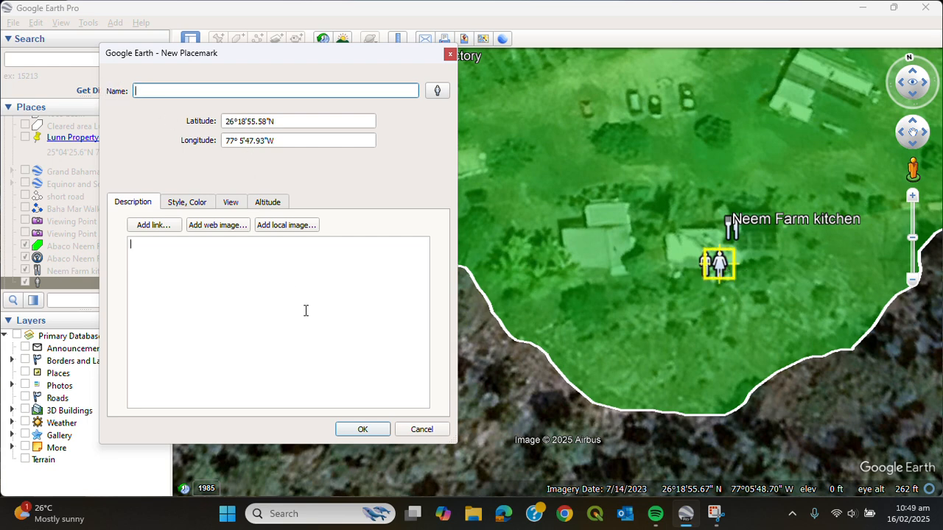
Step: Set the woman icon's scale to 1.0, nudge it level beside the man marker, and save the unnamed placemark
click(201, 205)
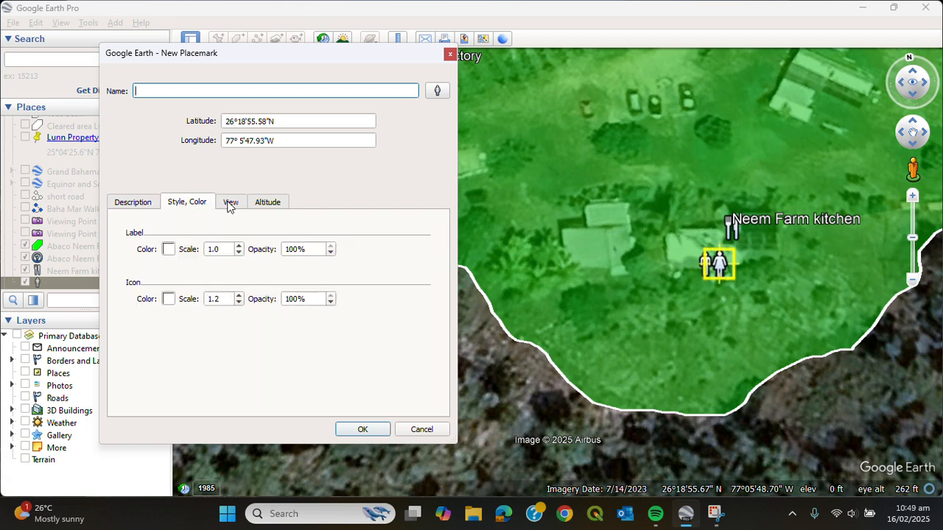
click(437, 89)
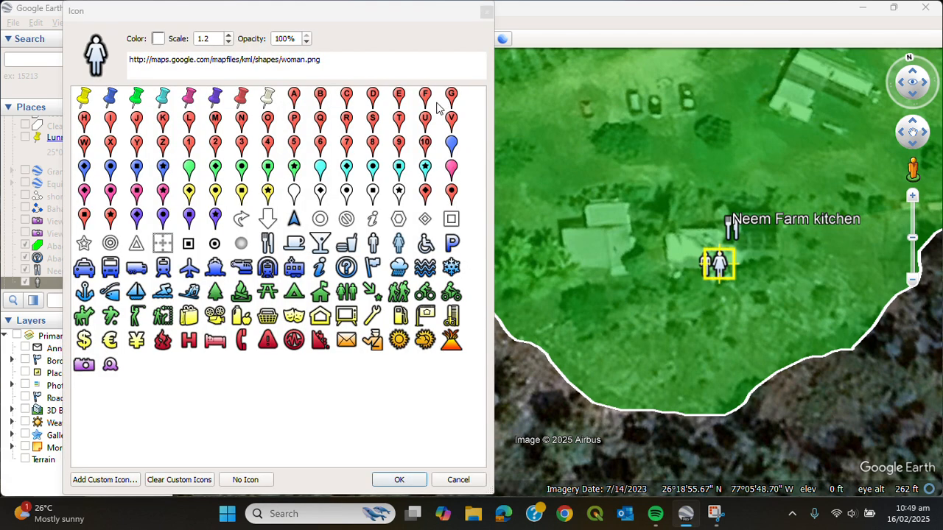
key(BackSpace)
text(0)
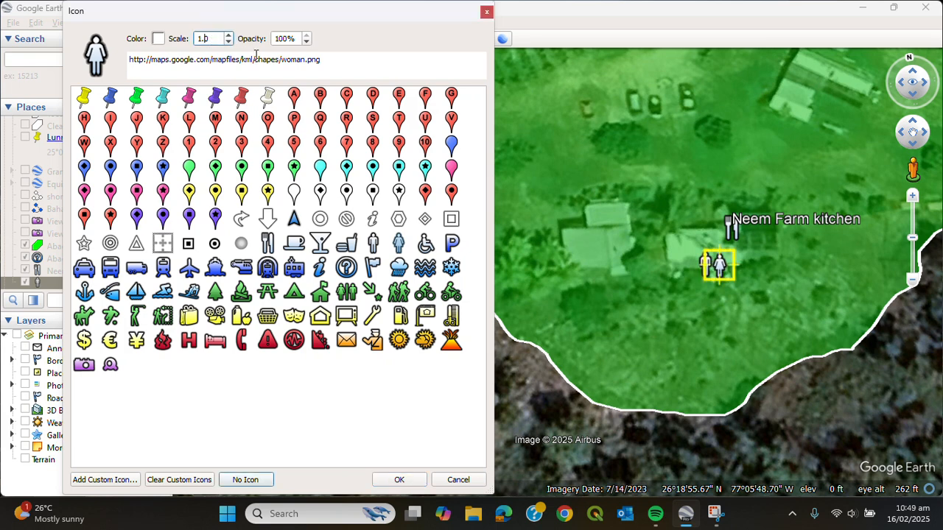
click(415, 479)
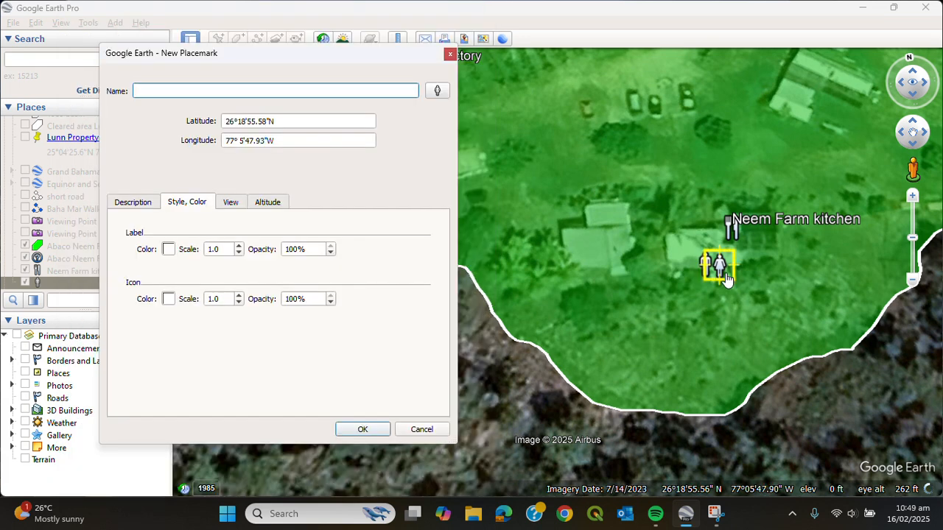
drag(719, 267, 722, 274)
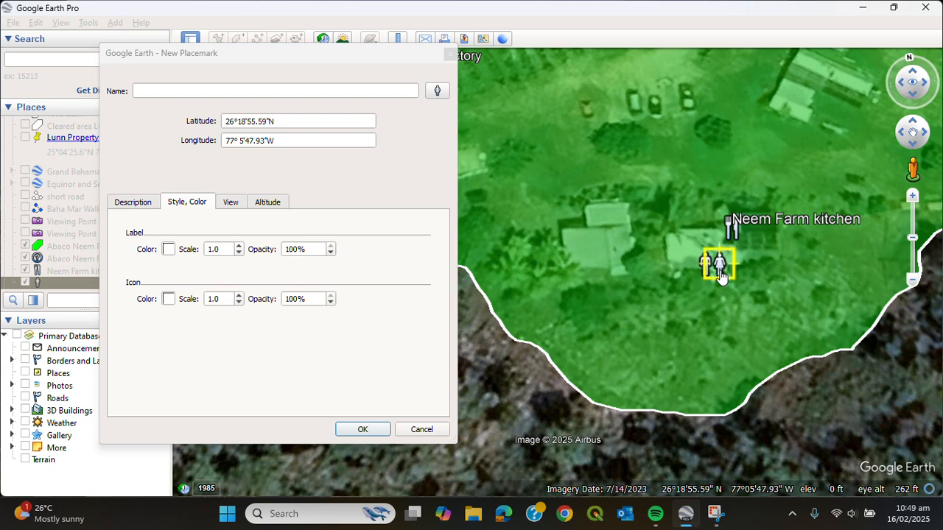
click(362, 429)
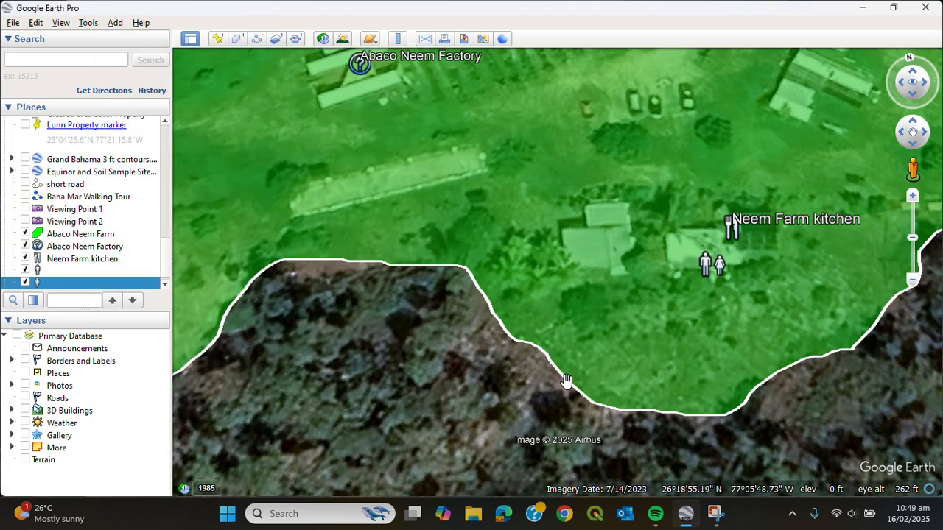
Step: Examine the new placemarks and the farm's southern boundary up close, widening out to the whole property
drag(413, 309, 402, 386)
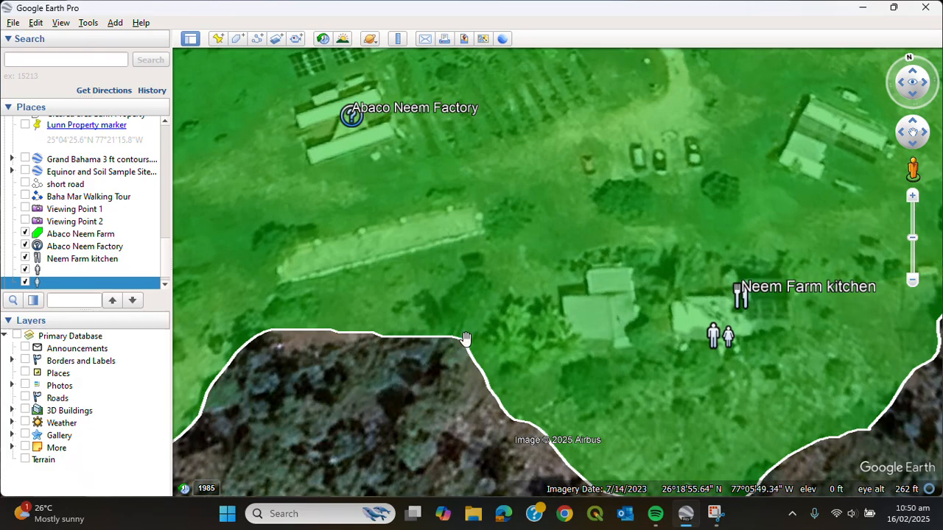
drag(465, 339, 503, 201)
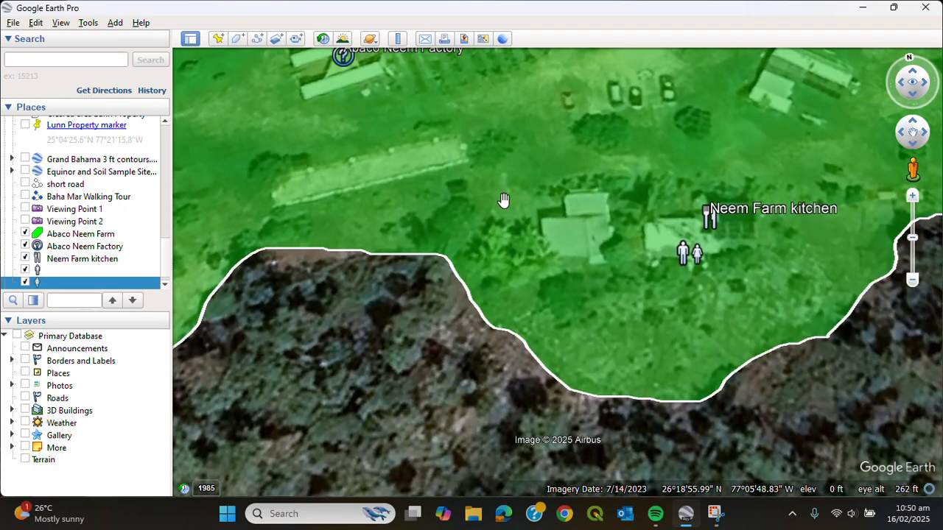
scroll(560, 302, down, 3)
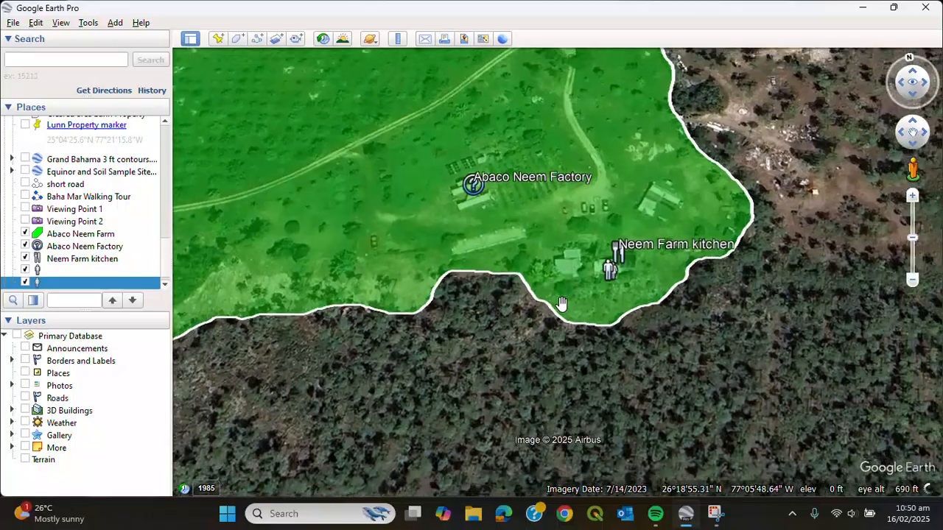
scroll(560, 302, down, 2)
scroll(428, 219, up, 3)
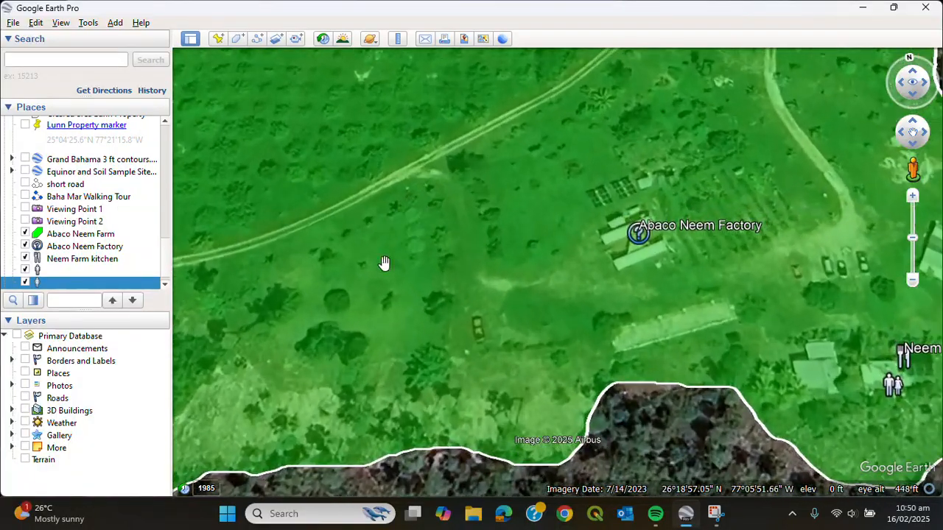
drag(386, 263, 616, 221)
right_drag(596, 245, 596, 181)
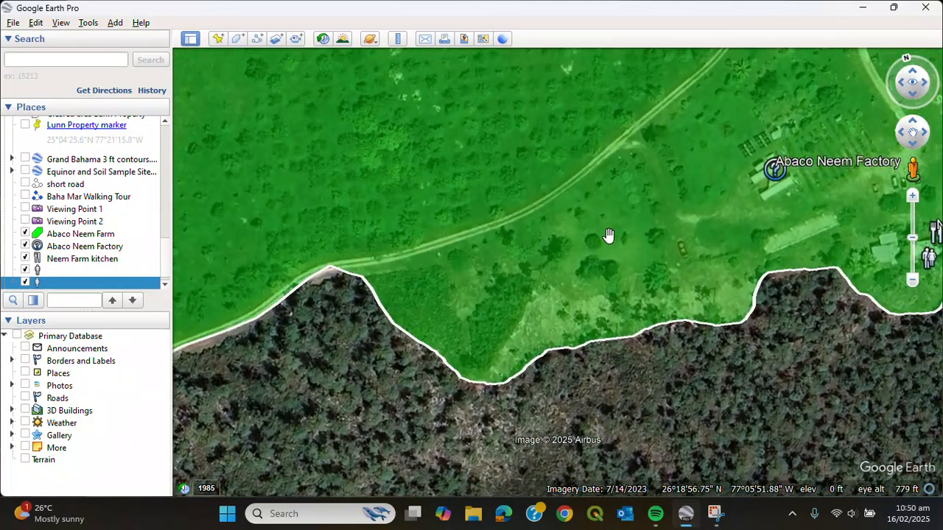
scroll(608, 236, down, 3)
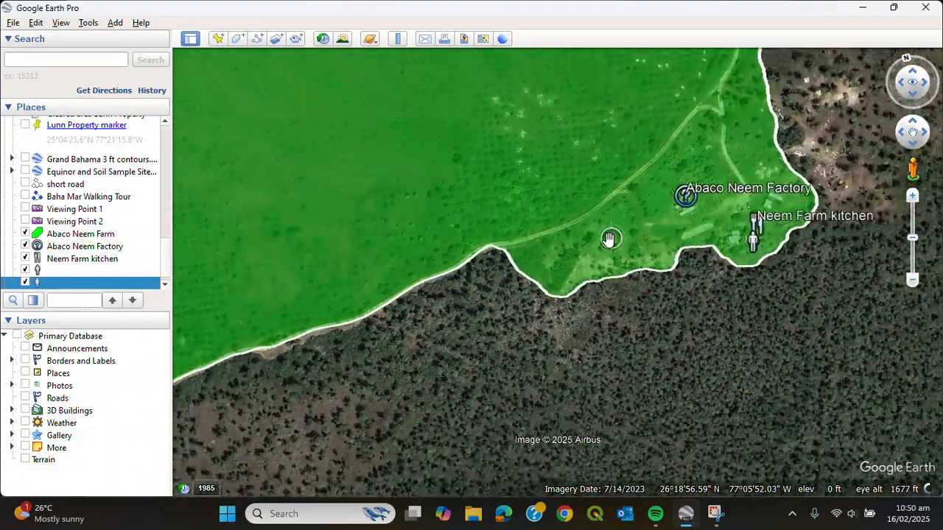
scroll(609, 238, down, 5)
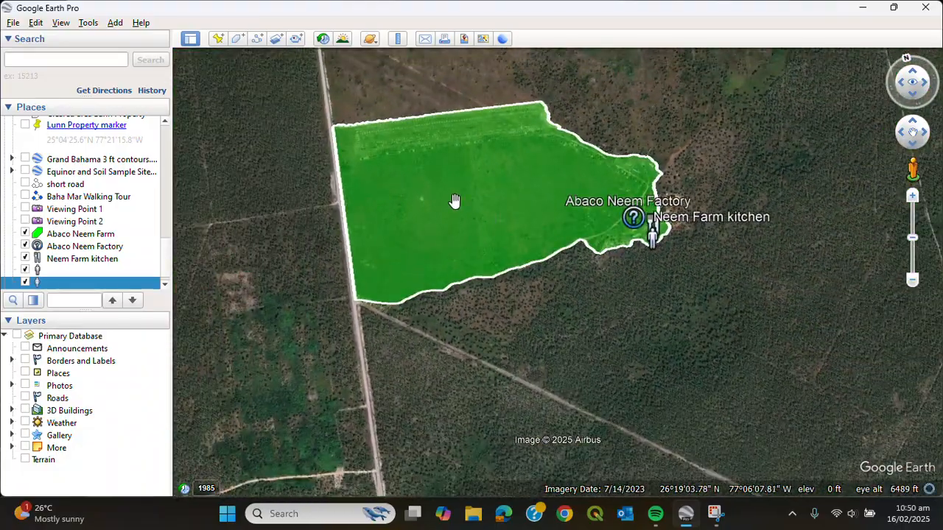
Step: Frame the entire farm polygon in the map view, looking straight down with north up
drag(455, 201, 460, 283)
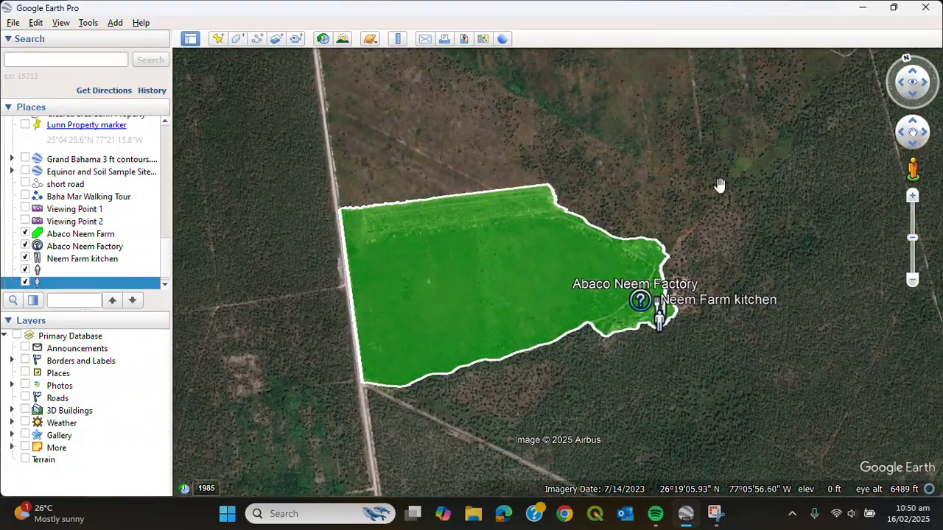
click(912, 64)
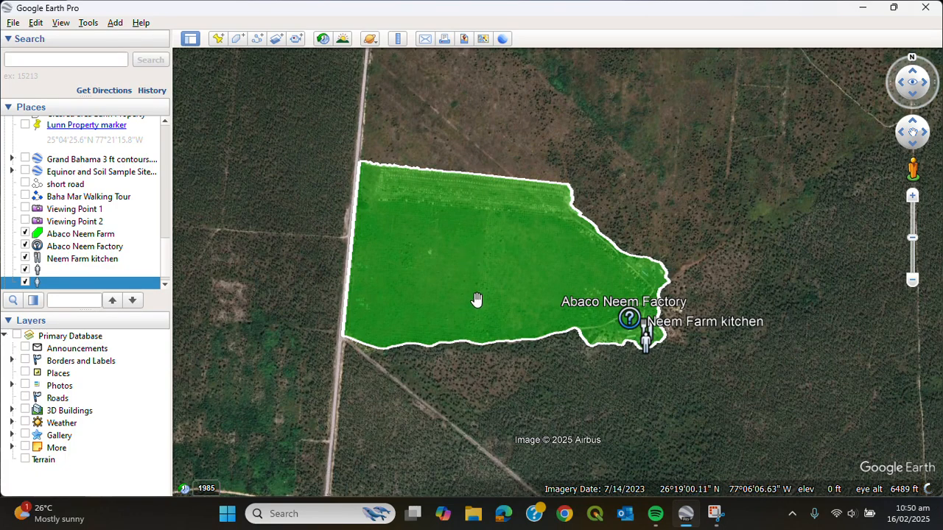
middle_drag(479, 300, 499, 298)
scroll(509, 274, up, 3)
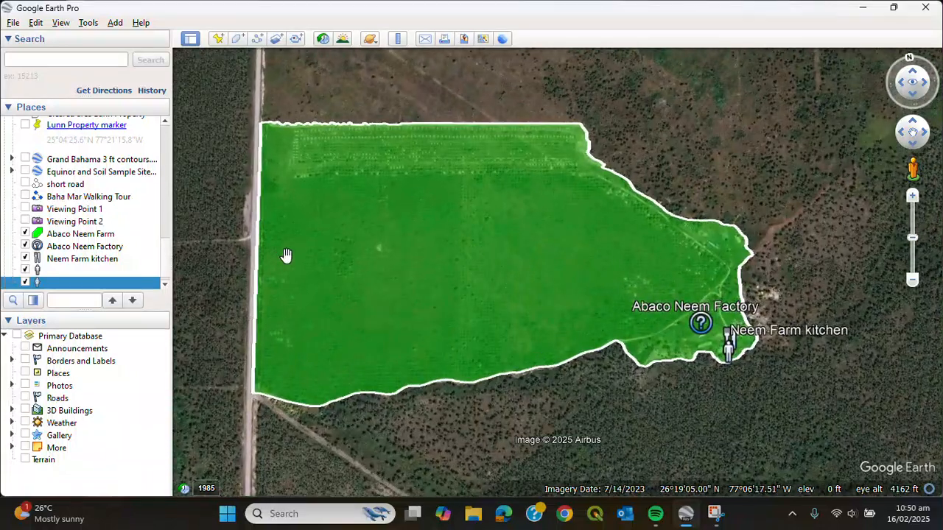
middle_drag(324, 261, 322, 241)
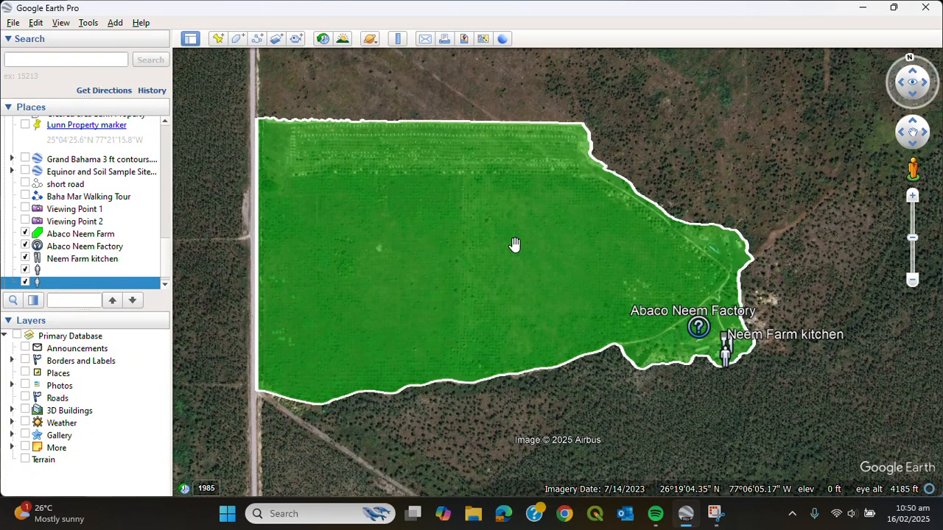
drag(478, 270, 518, 305)
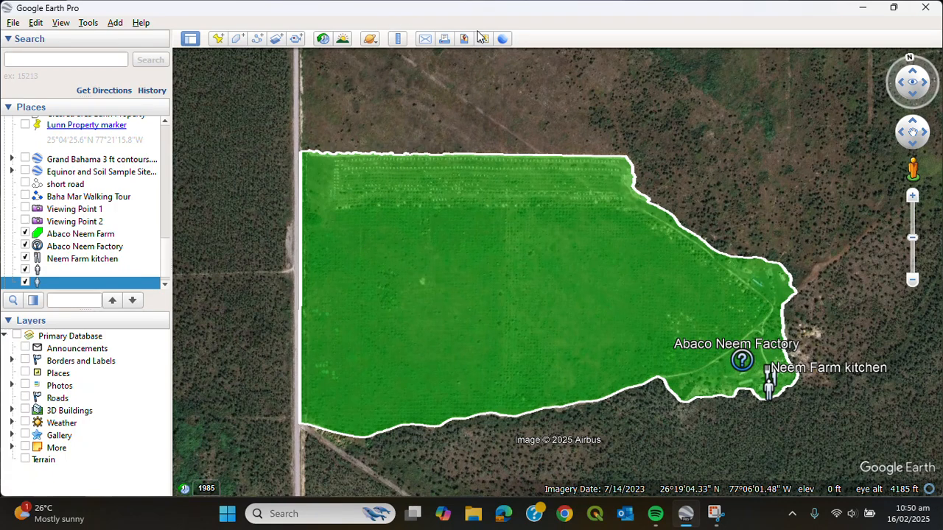
drag(356, 14, 354, 22)
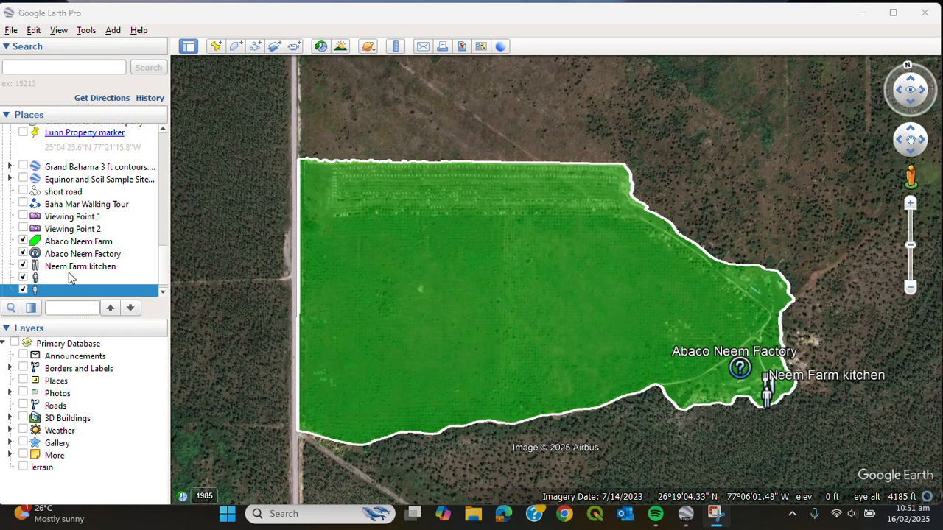
Step: Check the Abaco Neem Farm polygon's perimeter in kilometers and its area in square kilometers
right_click(68, 241)
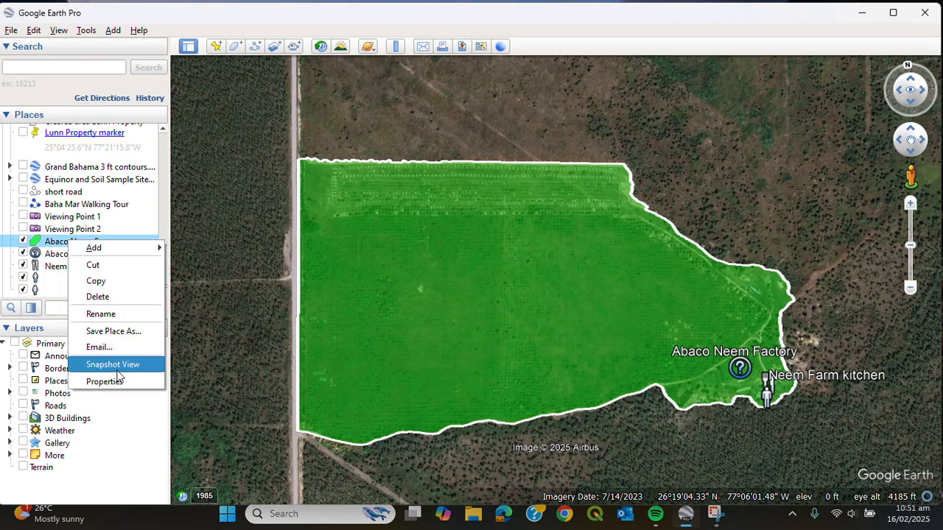
click(111, 382)
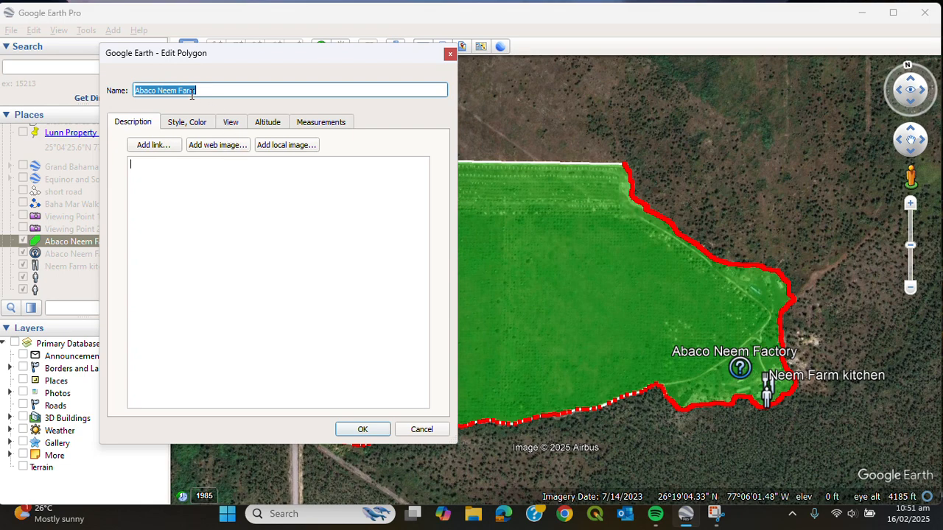
click(329, 124)
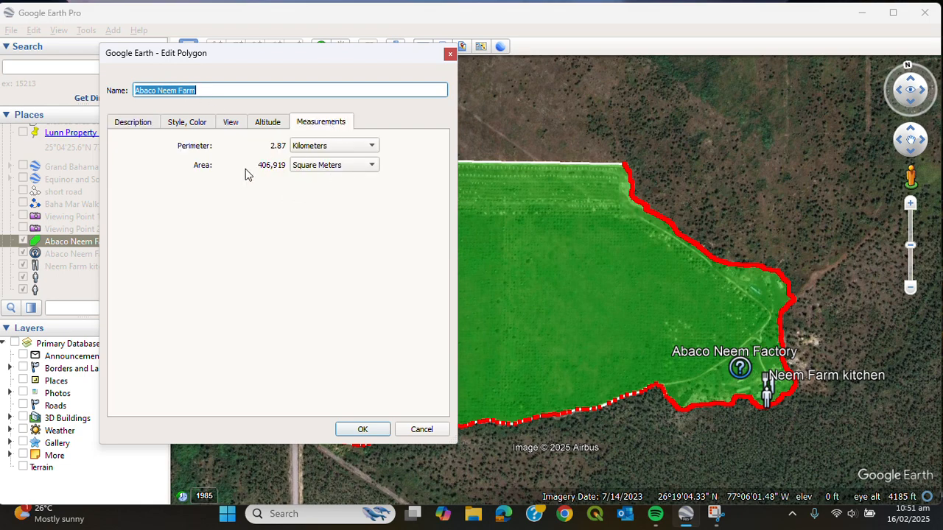
click(372, 165)
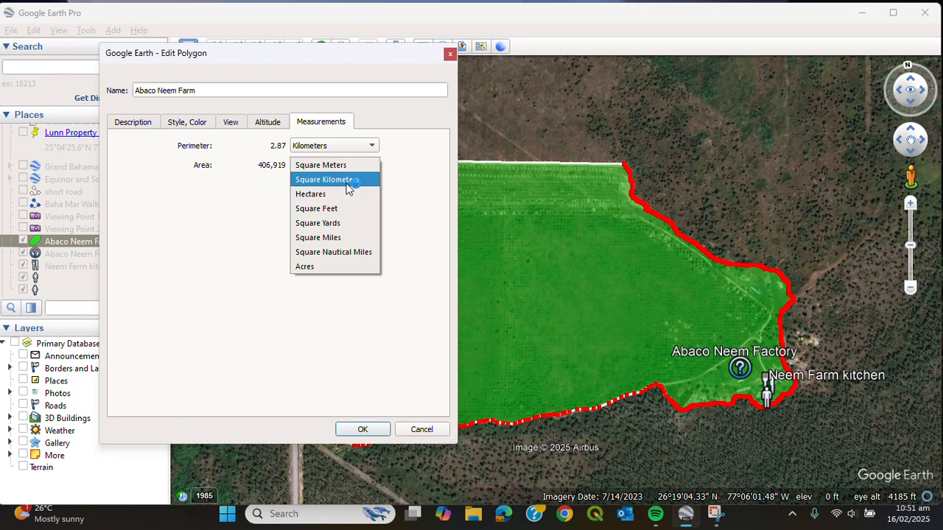
click(346, 181)
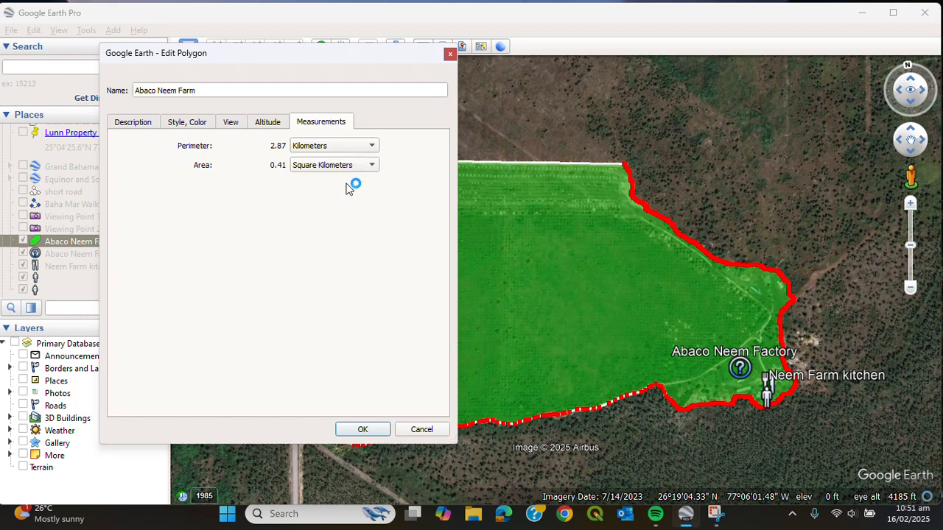
click(372, 146)
click(370, 146)
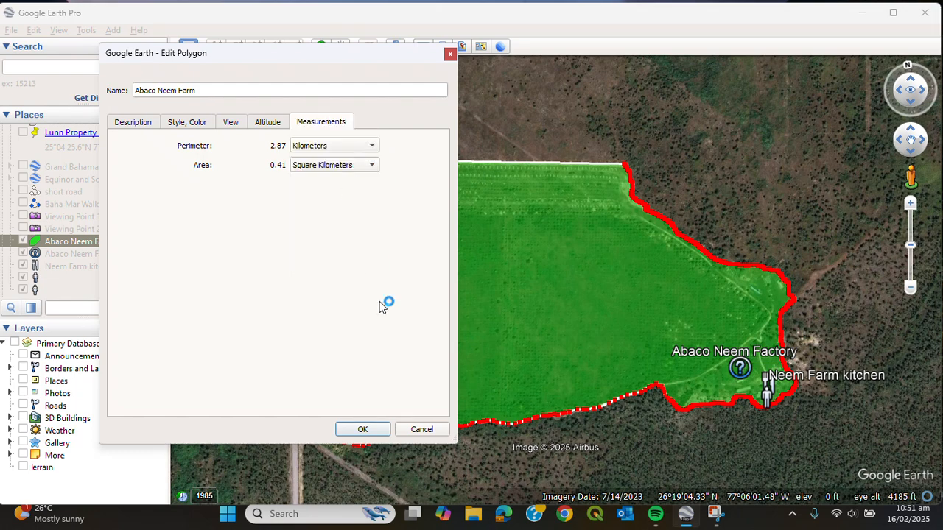
click(372, 431)
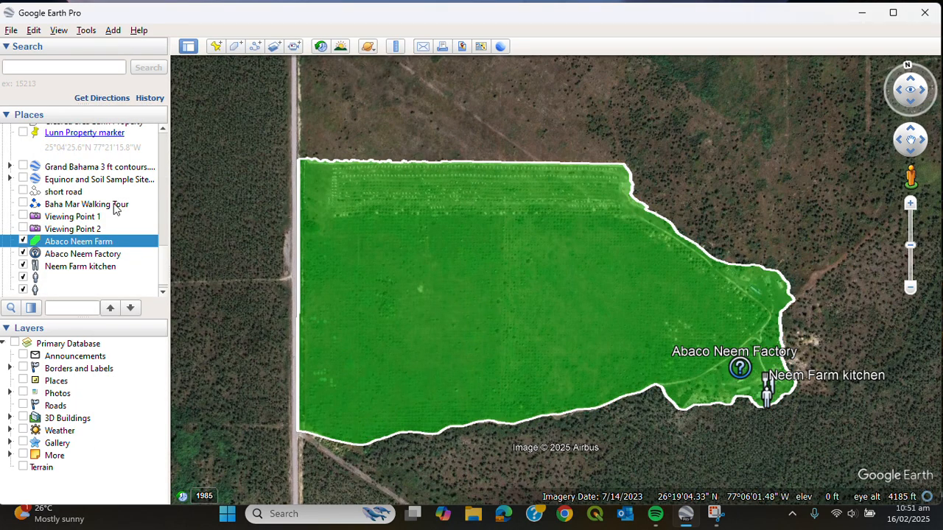
Step: Create a map layout for image export, titled "Abaco Neem Farm" with the description "Neem Farm on Abaco"
click(462, 46)
click(264, 104)
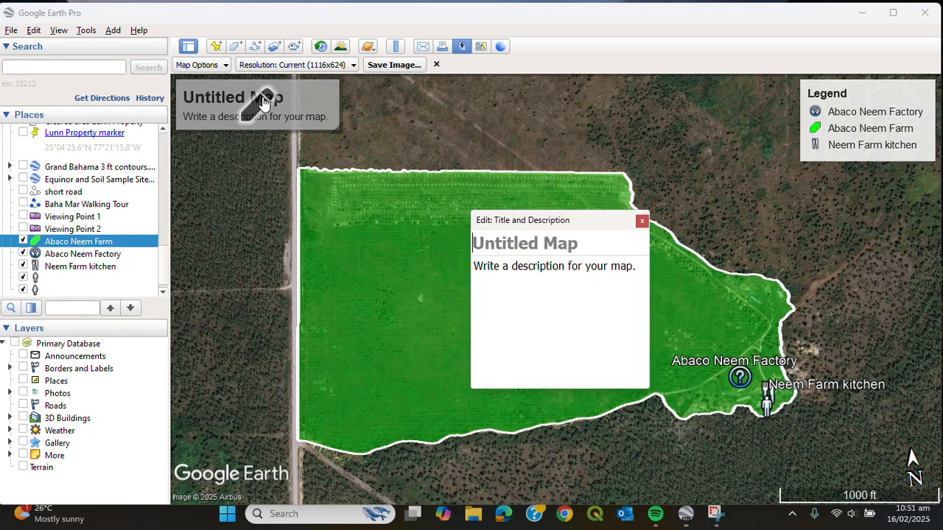
text(Abac)
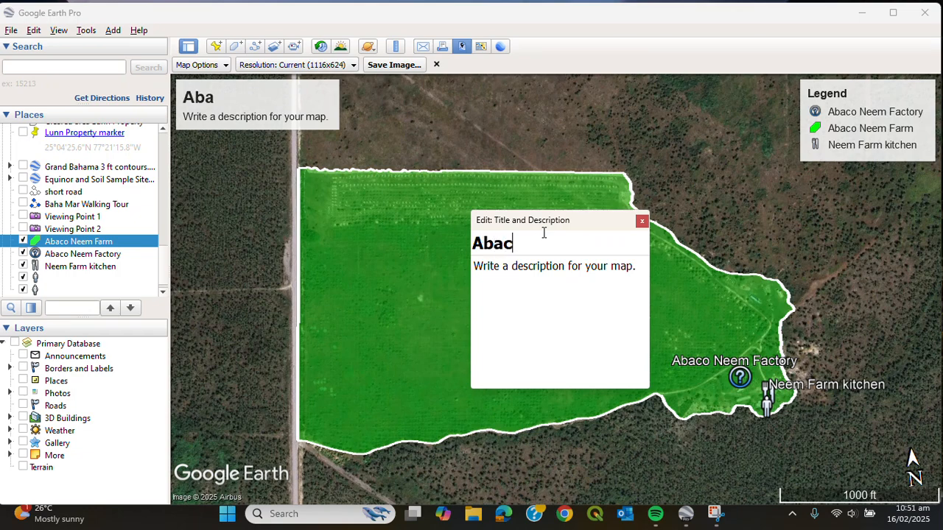
text(o Neem Fa)
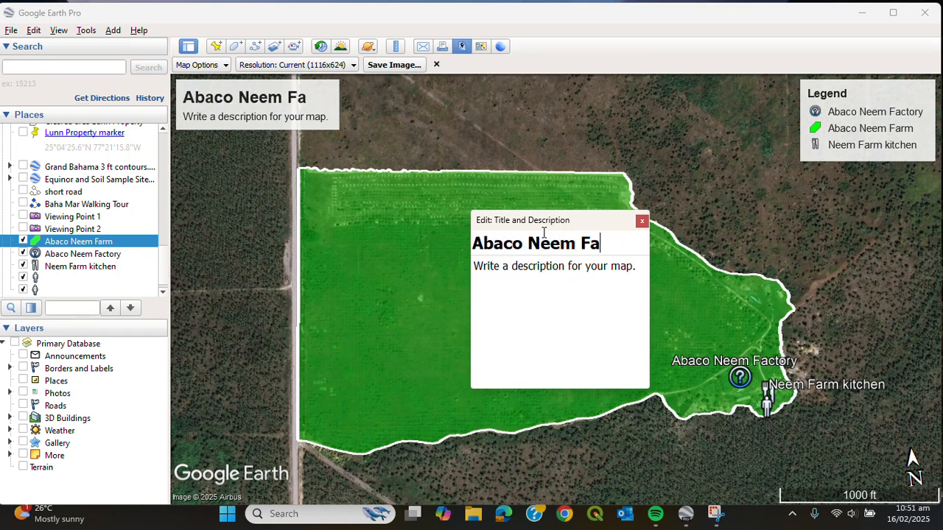
text(rm)
click(549, 276)
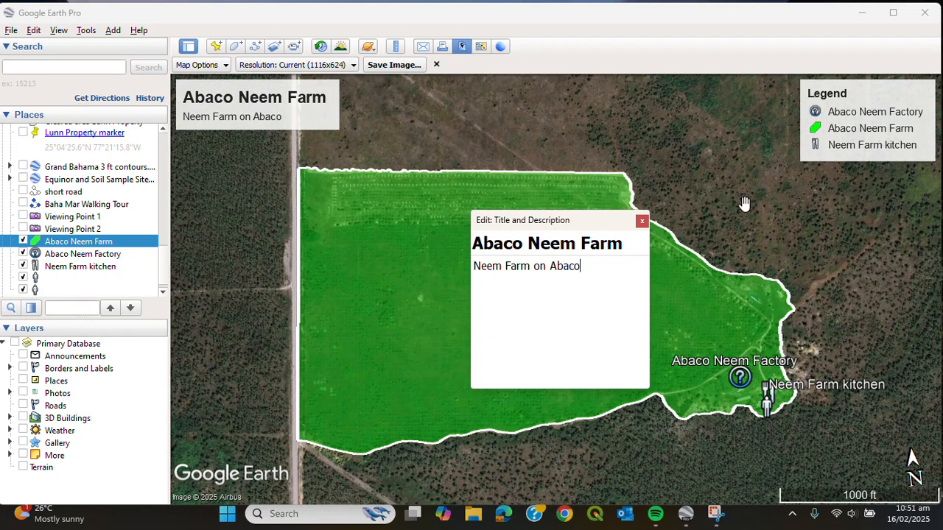
click(763, 218)
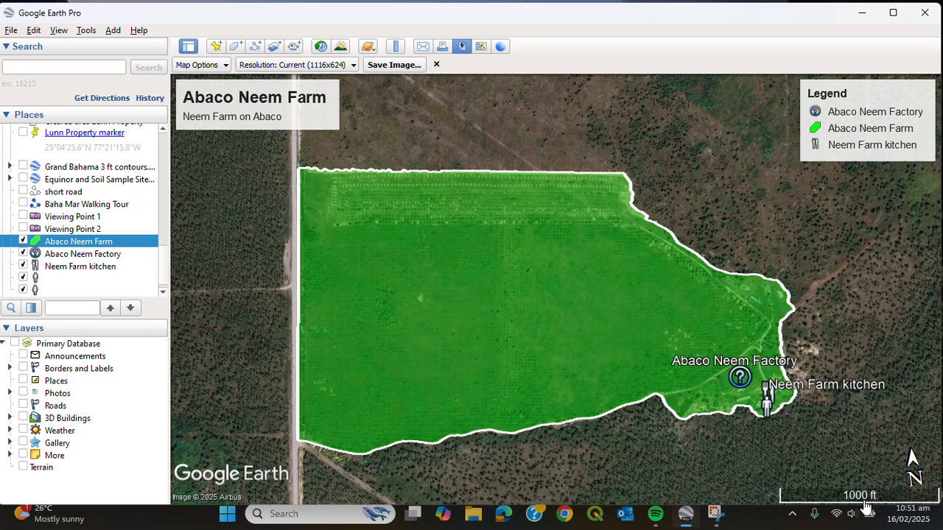
Step: Save the map layout as a JPEG image named "Abaco Neem Farm Map" in the GIS folder on the Desktop
click(397, 66)
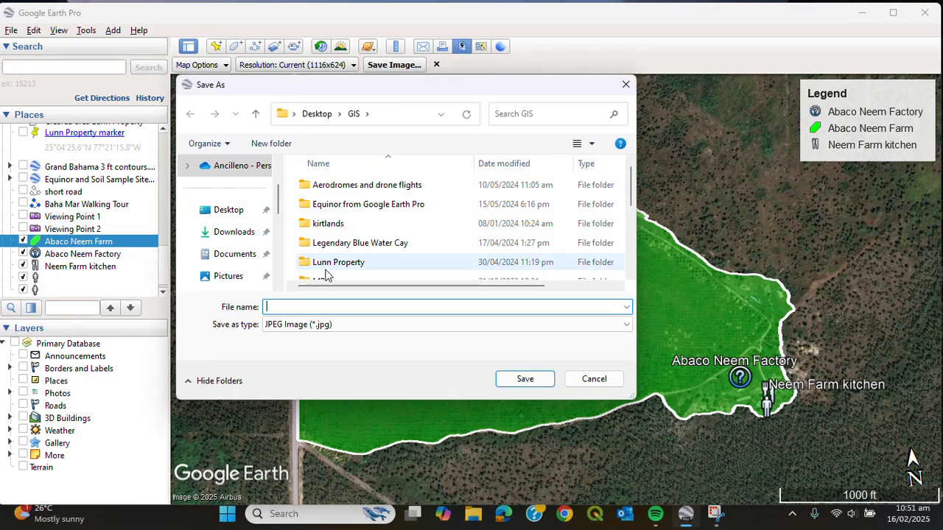
text(Abaco Neem Farm Map)
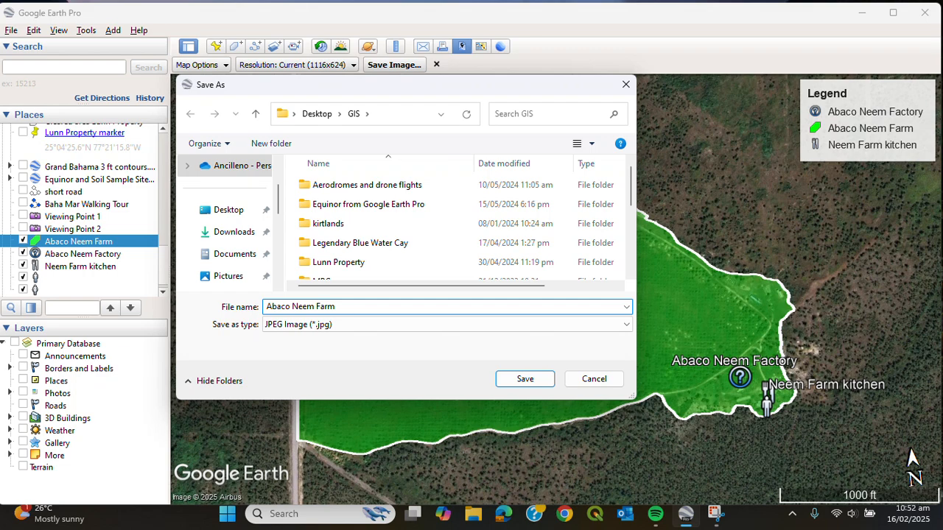
click(526, 379)
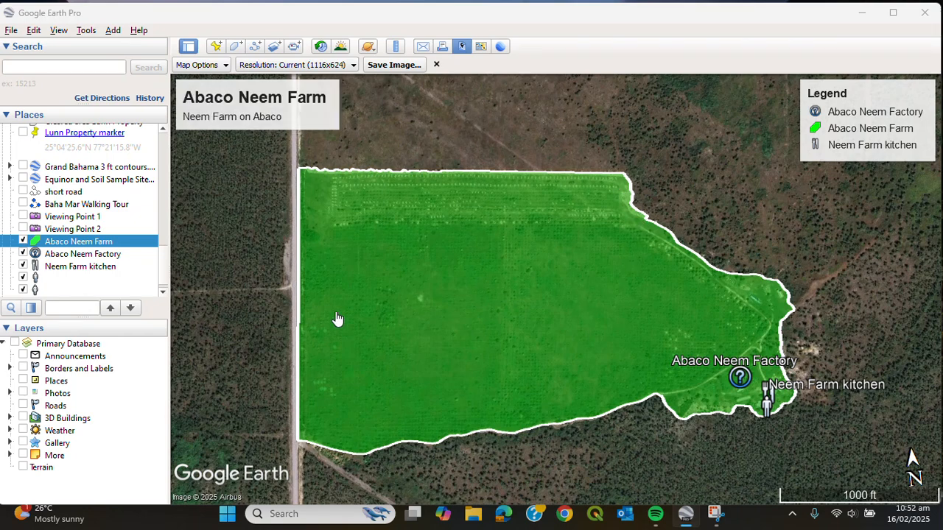
mouse_move(273, 120)
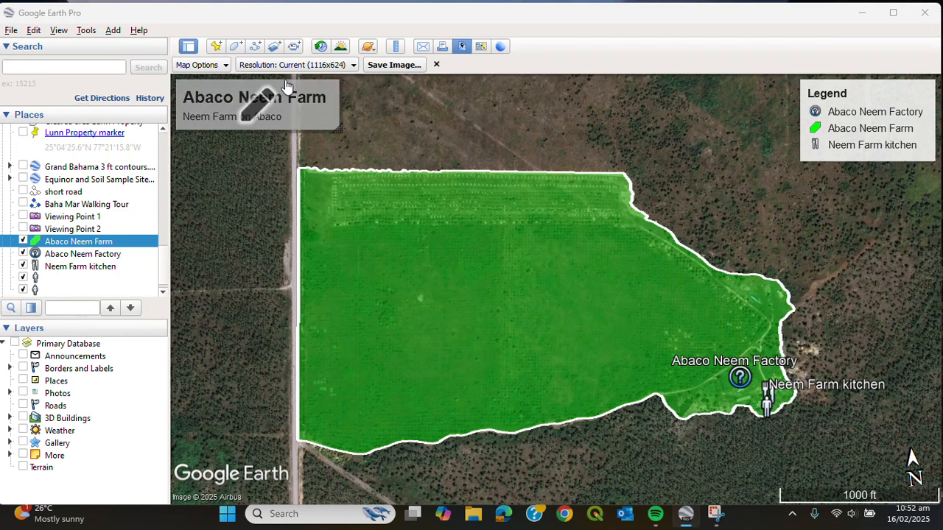